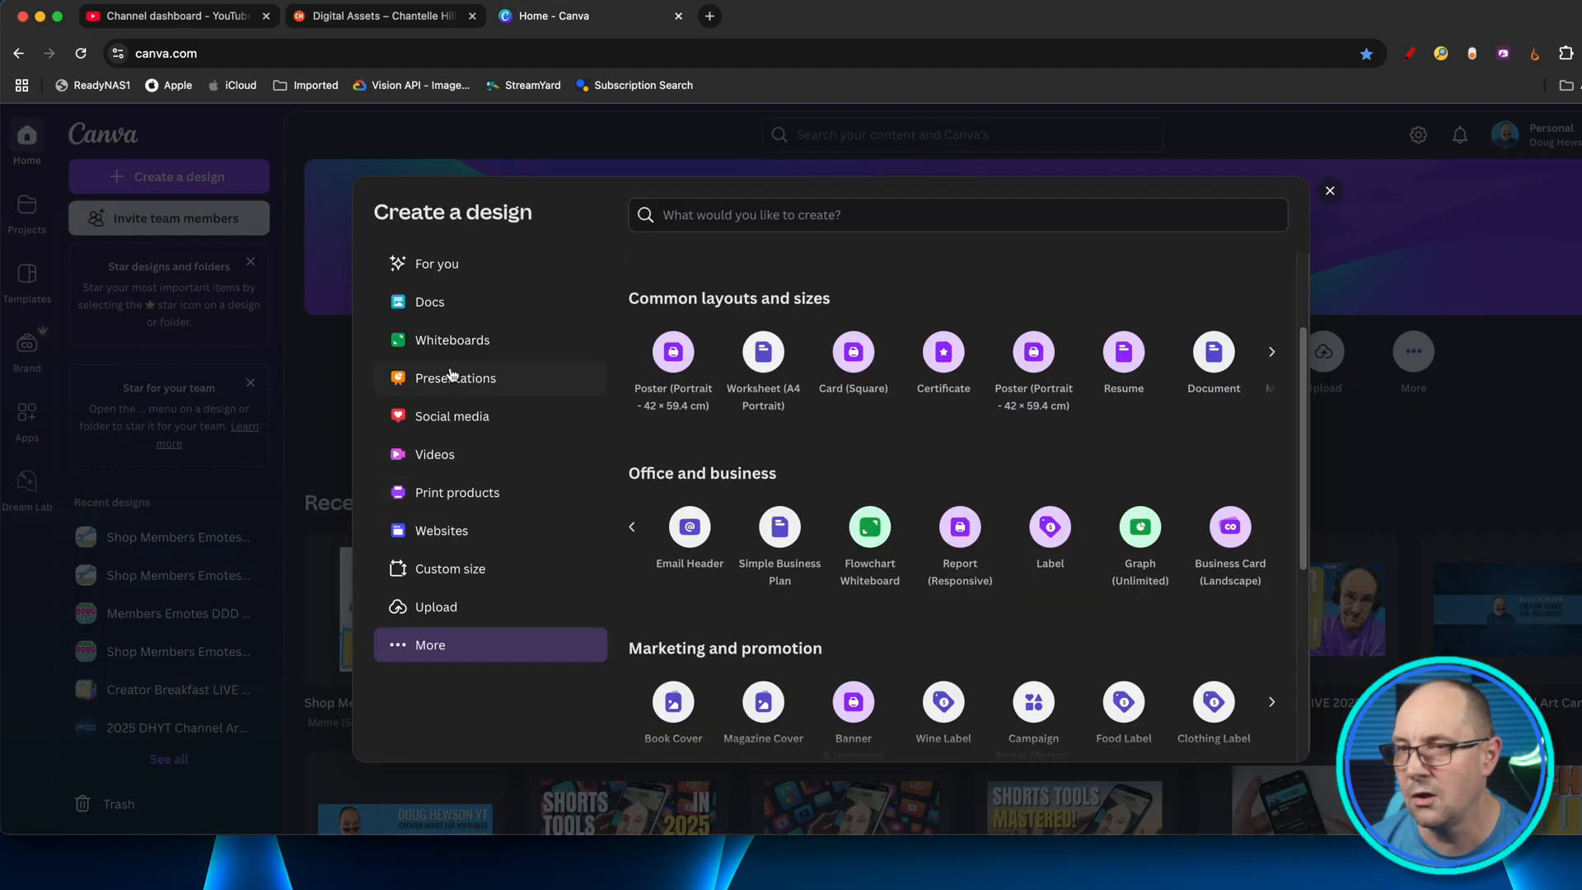
Create a new blank YouTube Banner design from the social media formats.
click(432, 419)
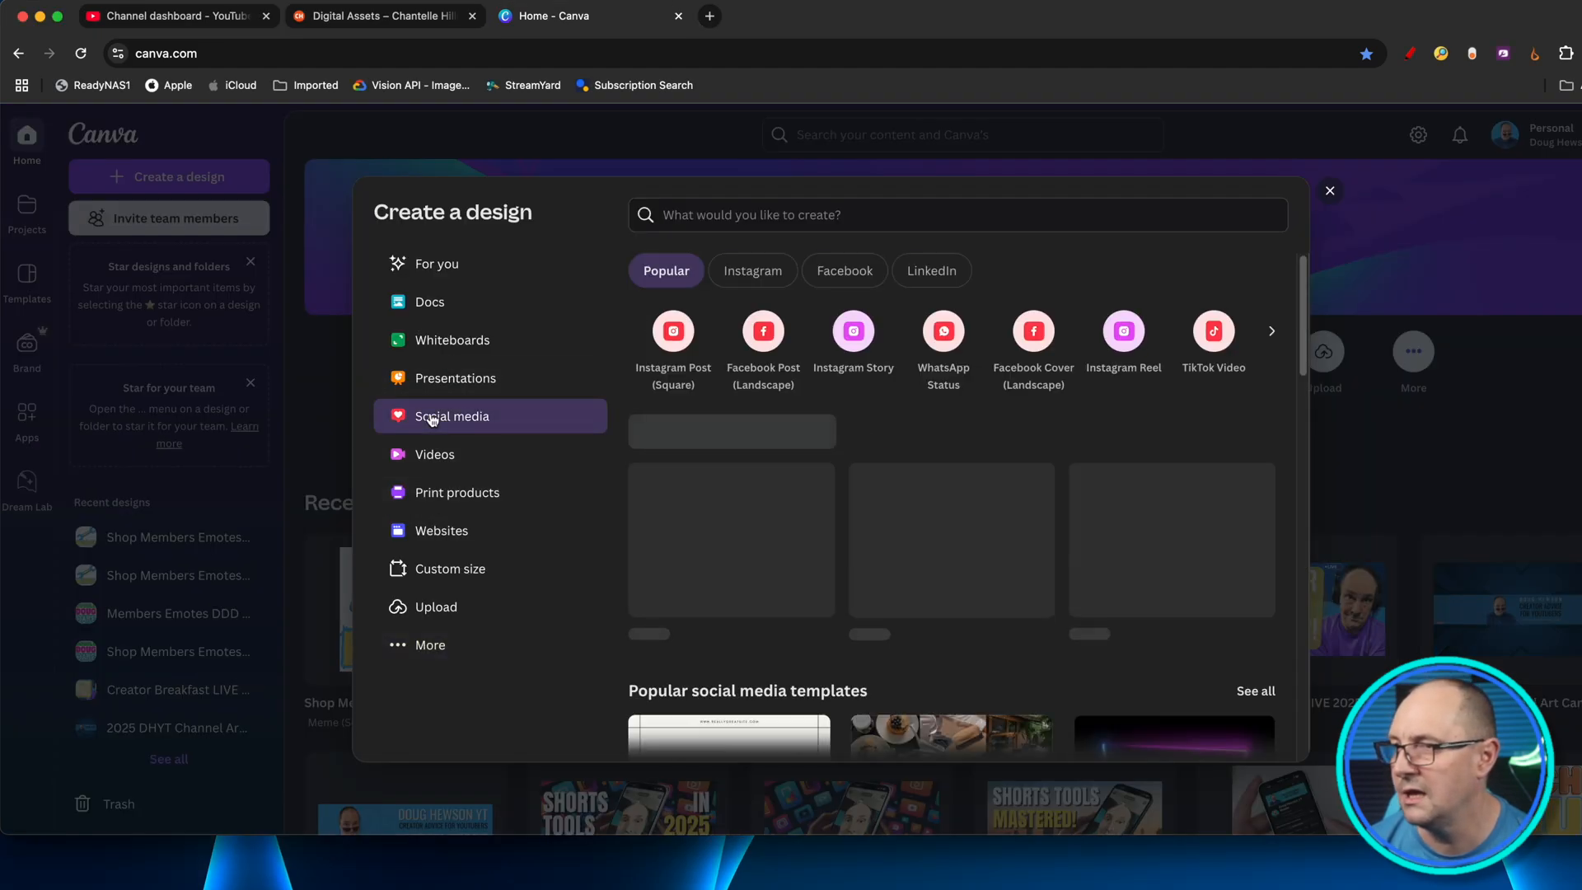
click(1273, 336)
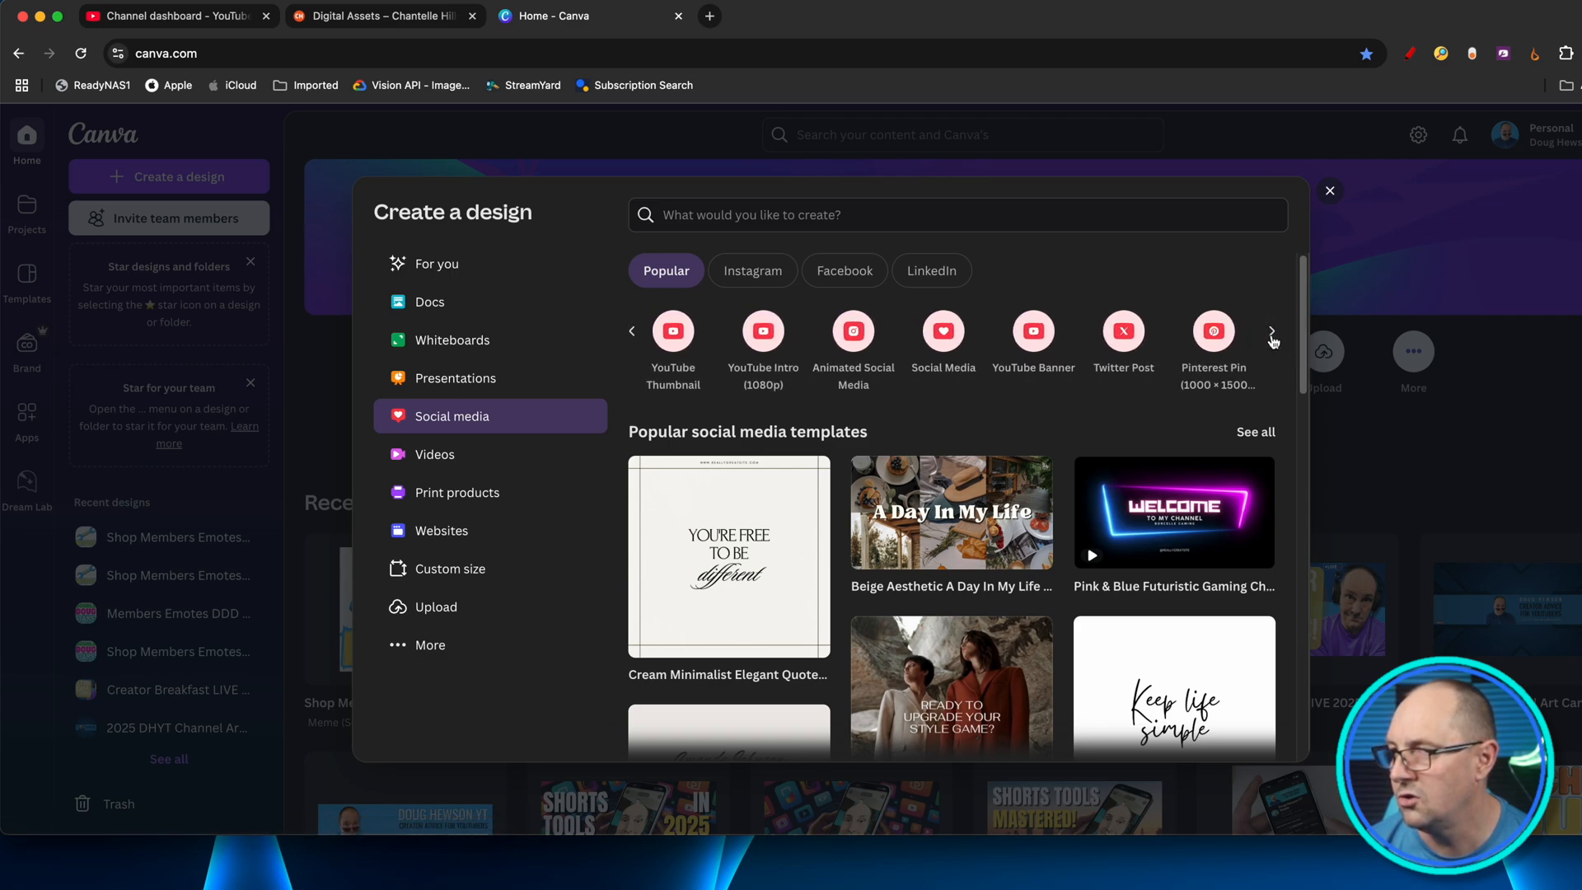
click(1025, 338)
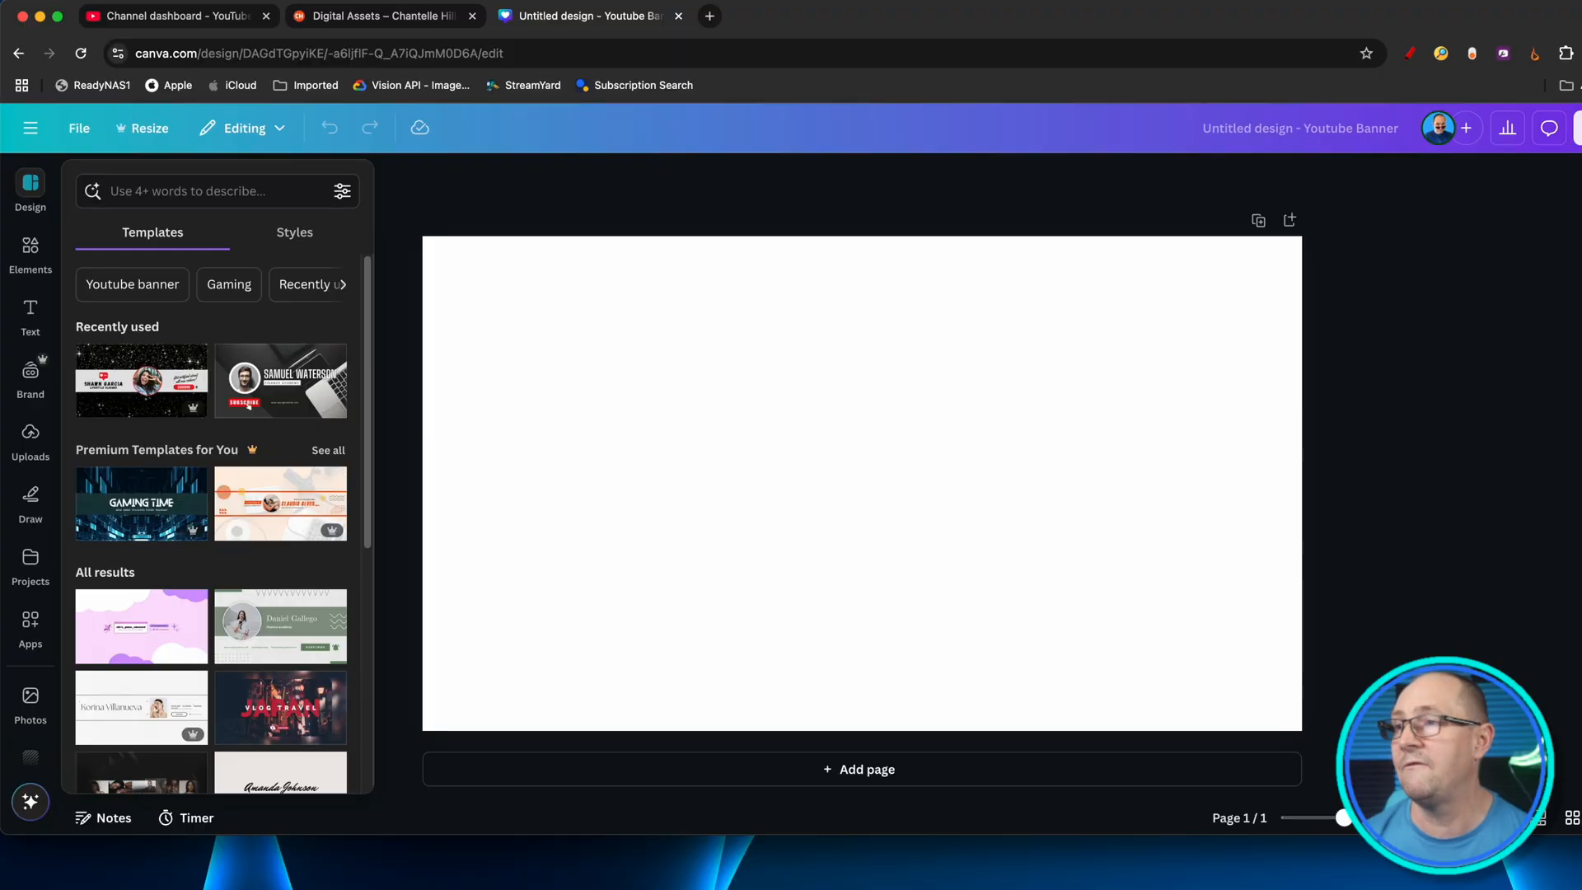
On the Digital Assets web page, save the YouTube channel banner template image to Downloads as "yt banner template".
click(384, 15)
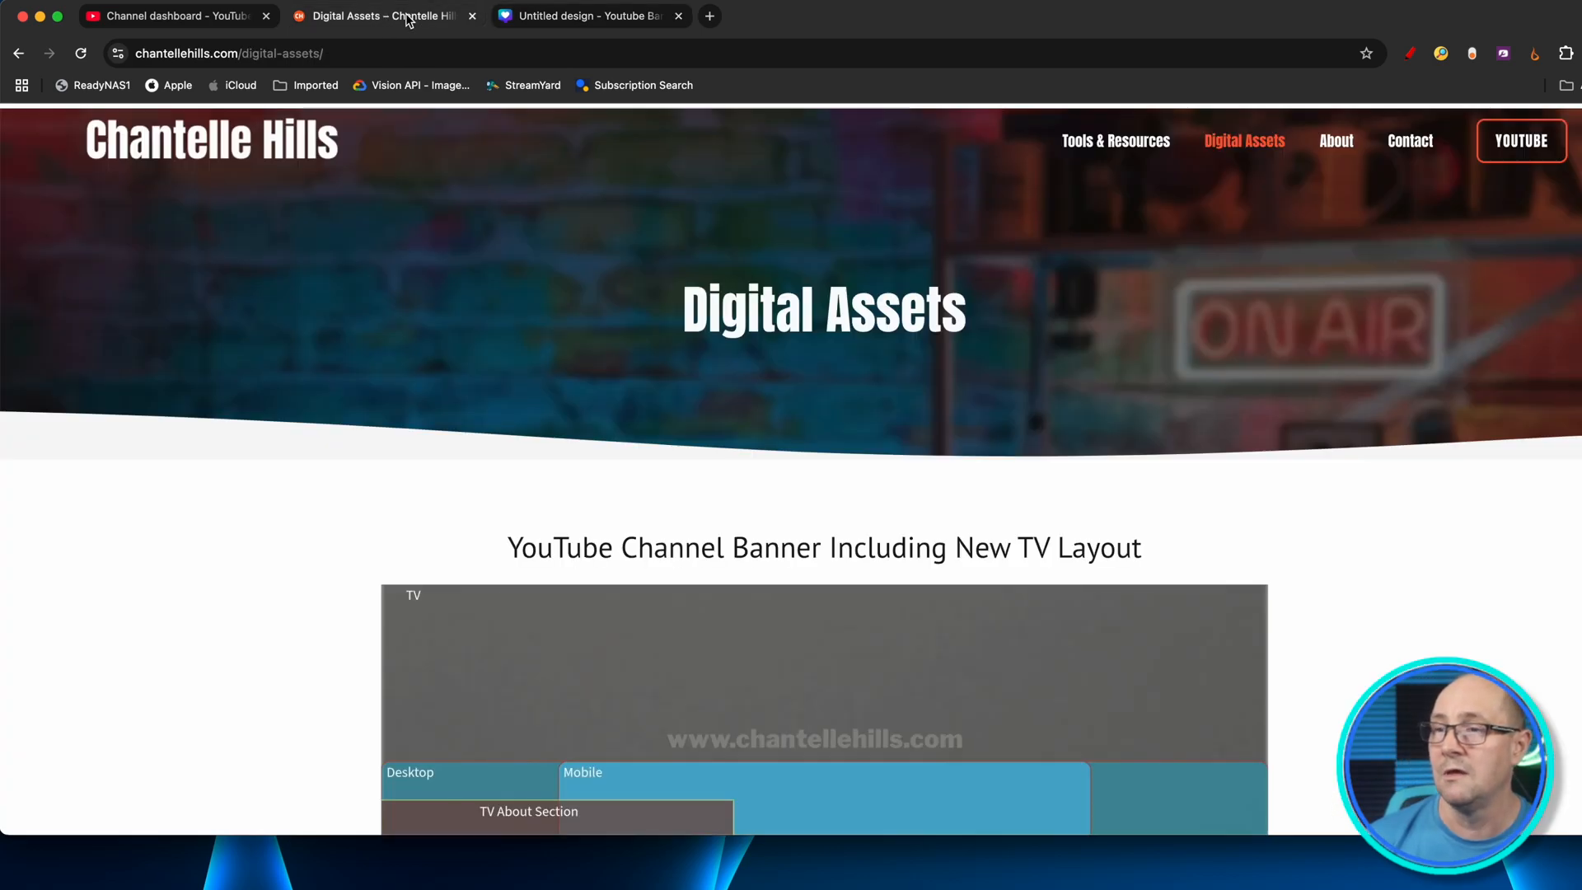
scroll(573, 340, down, 2)
scroll(574, 339, down, 4)
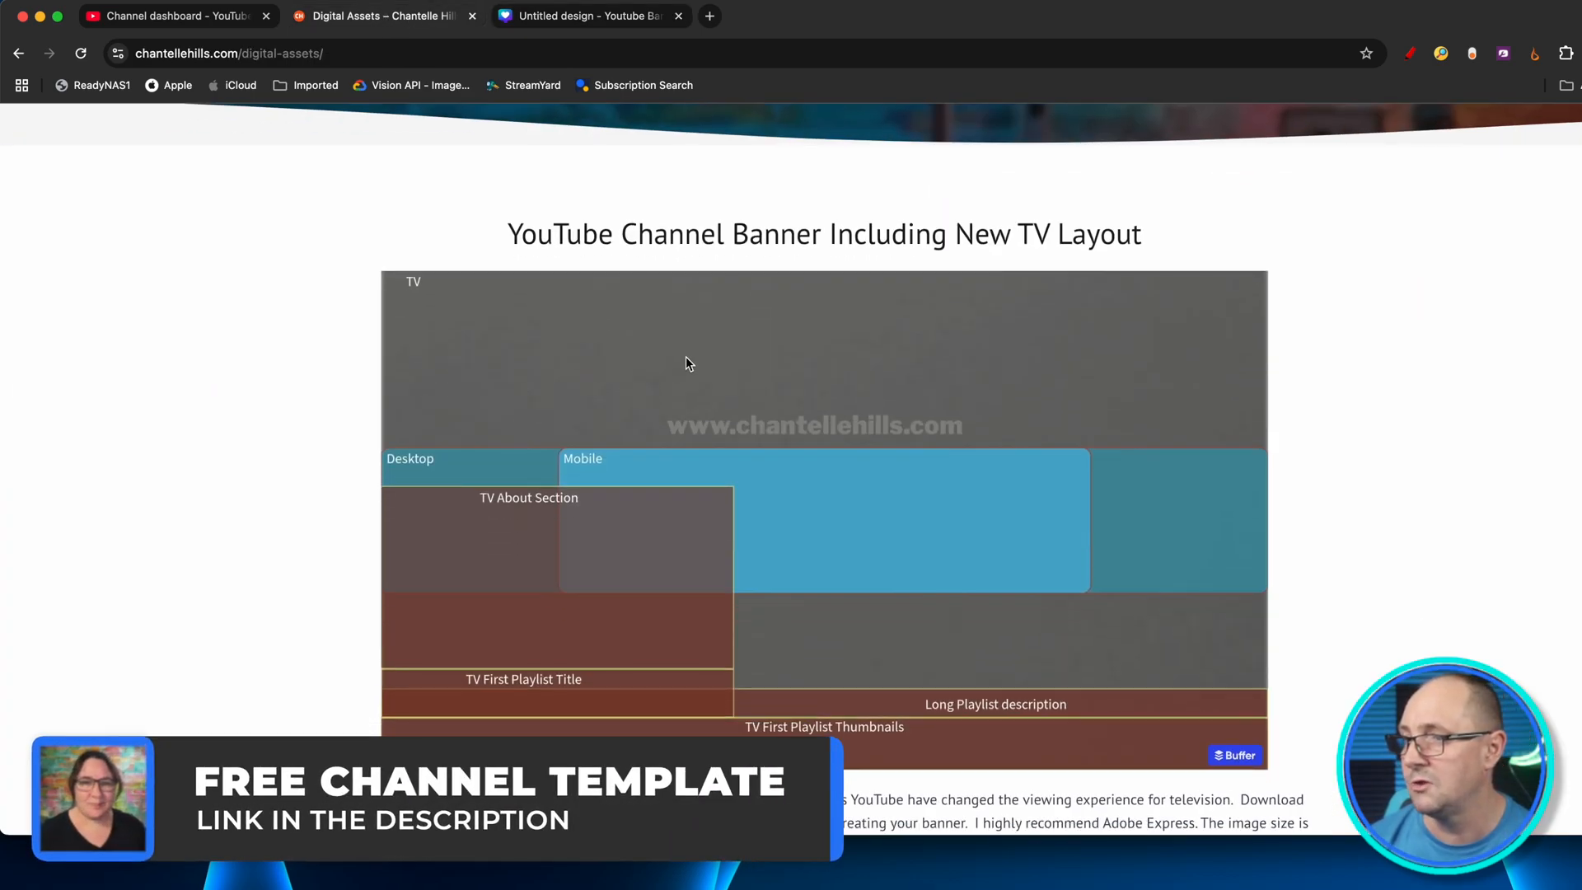
scroll(814, 374, down, 1)
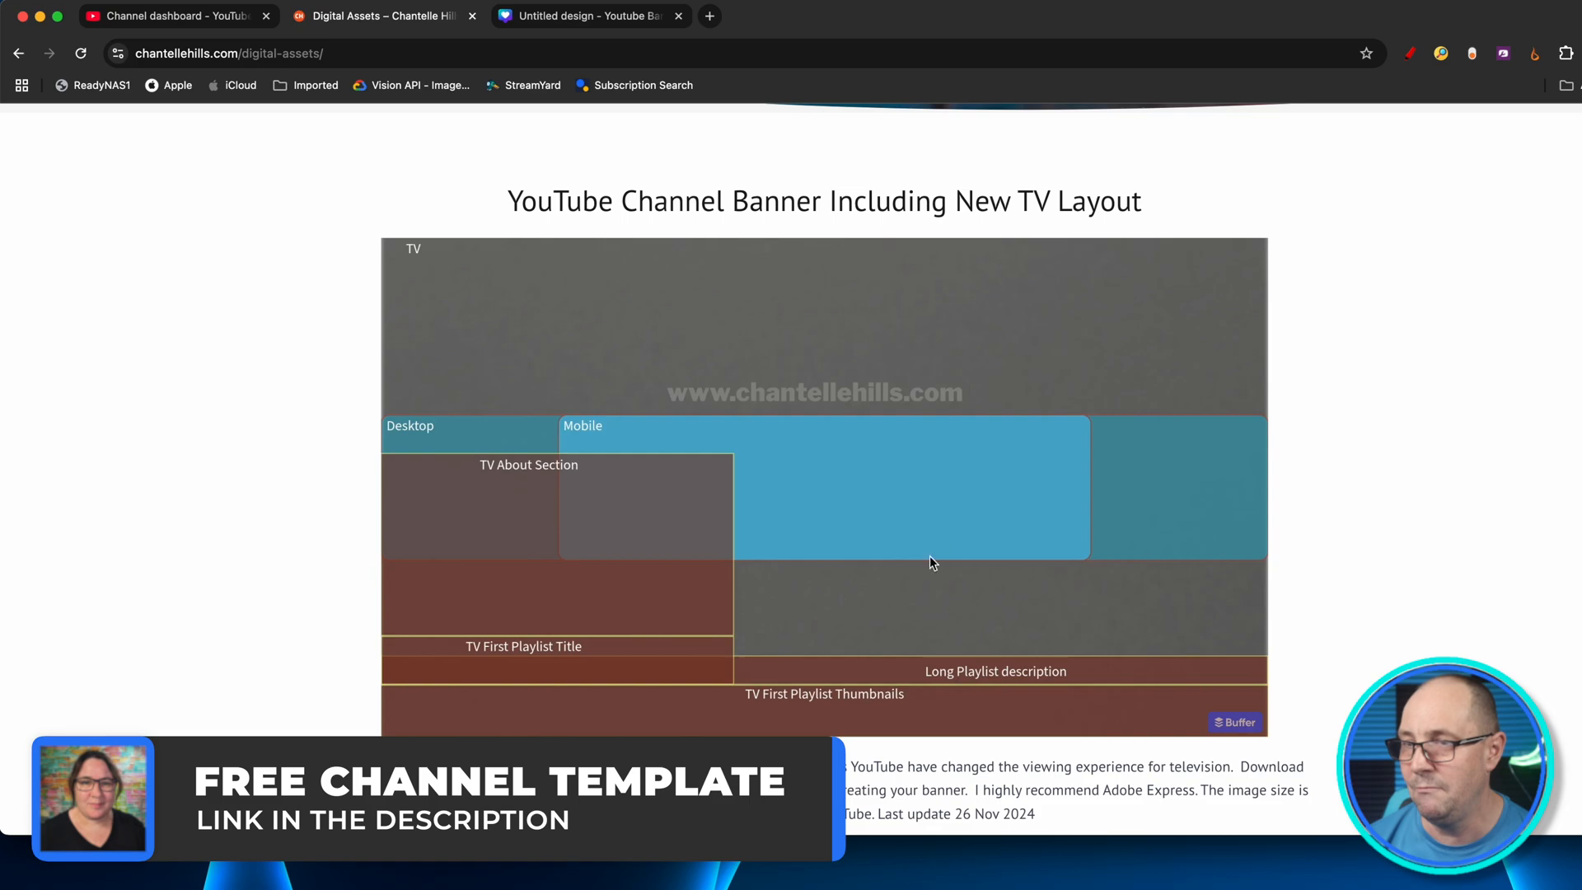
right_click(913, 379)
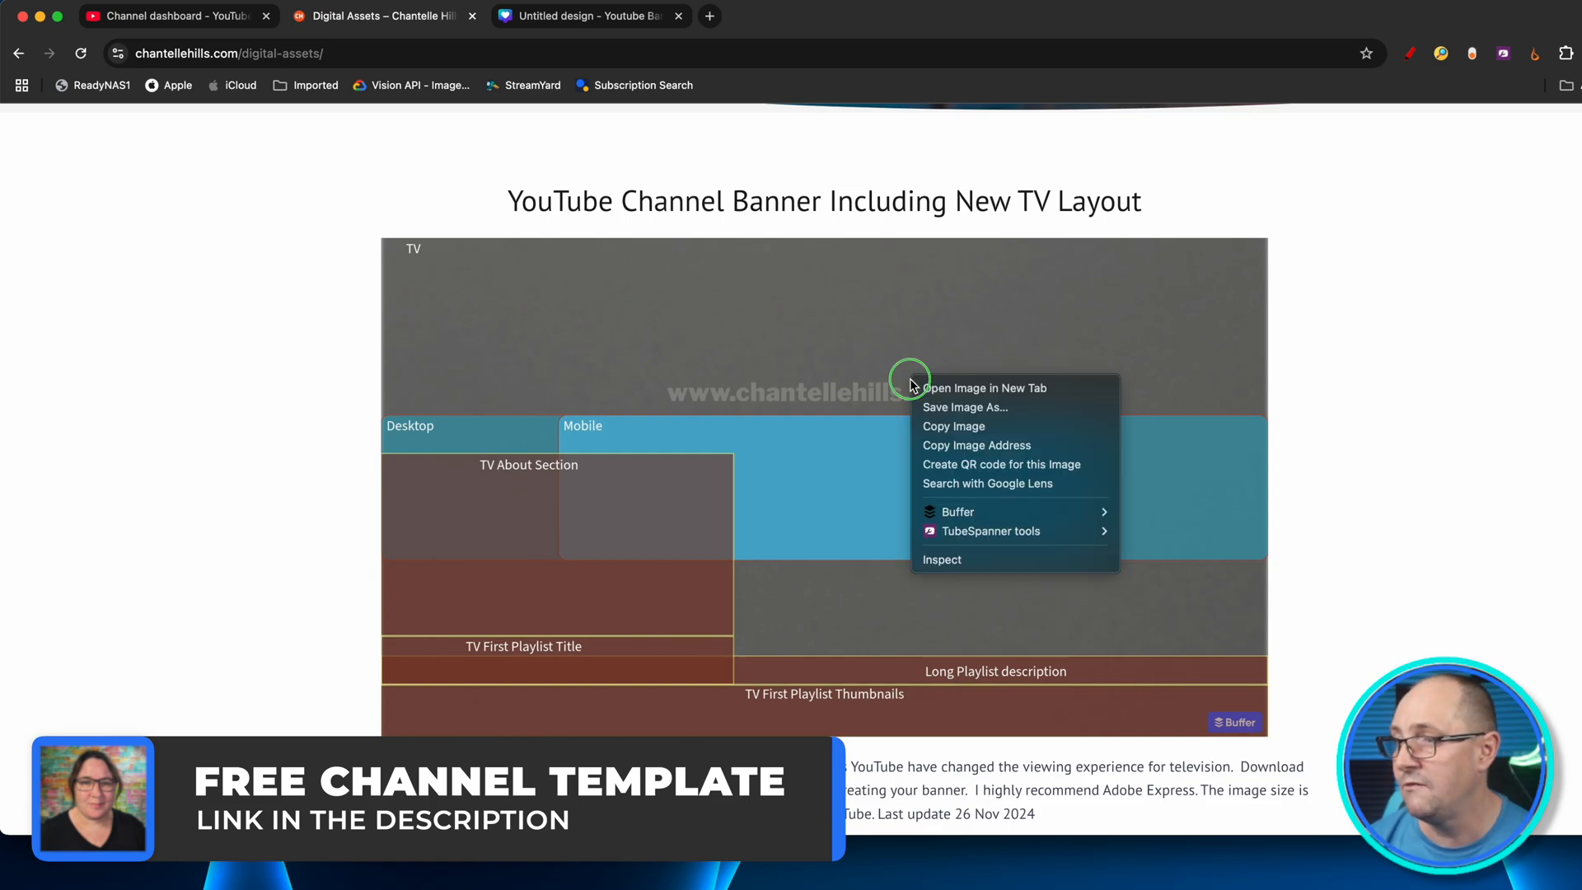
click(981, 409)
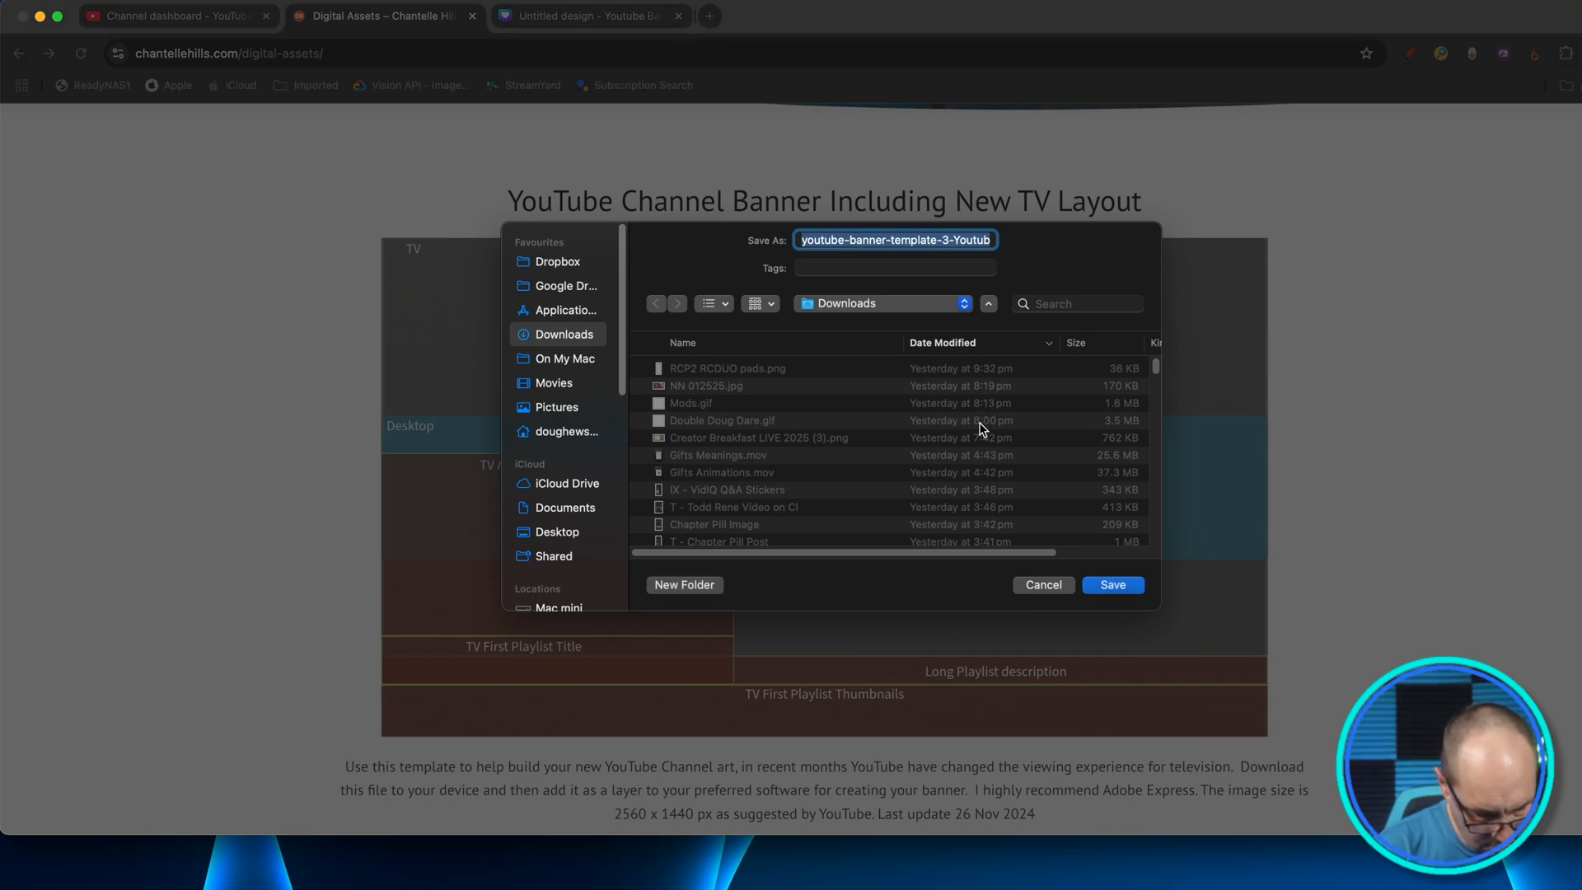
text(yt banner)
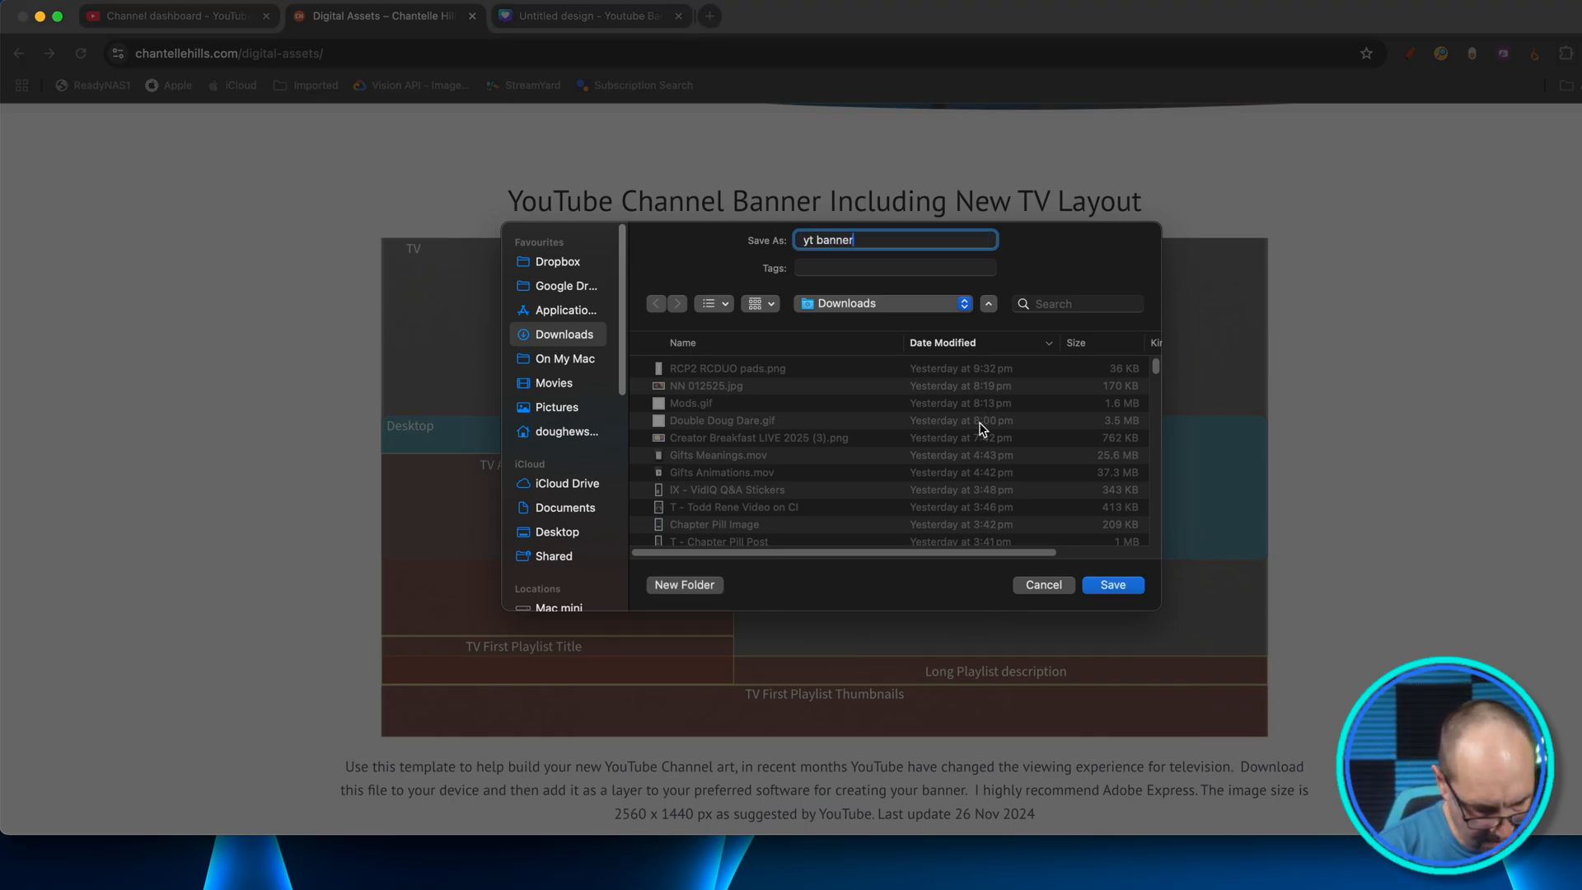
text( template)
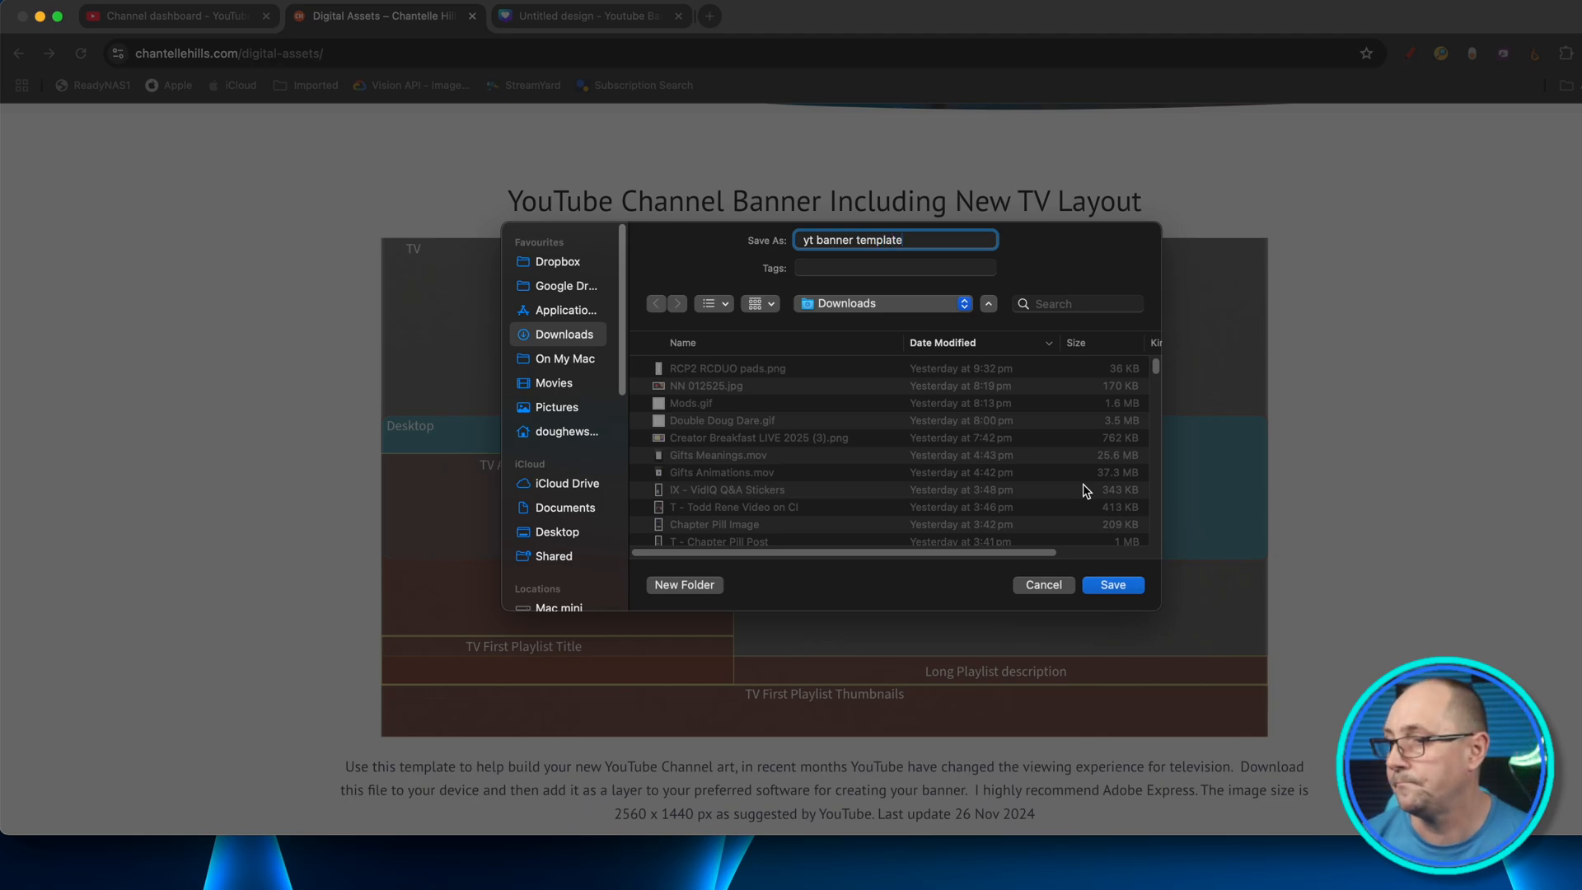
click(1112, 584)
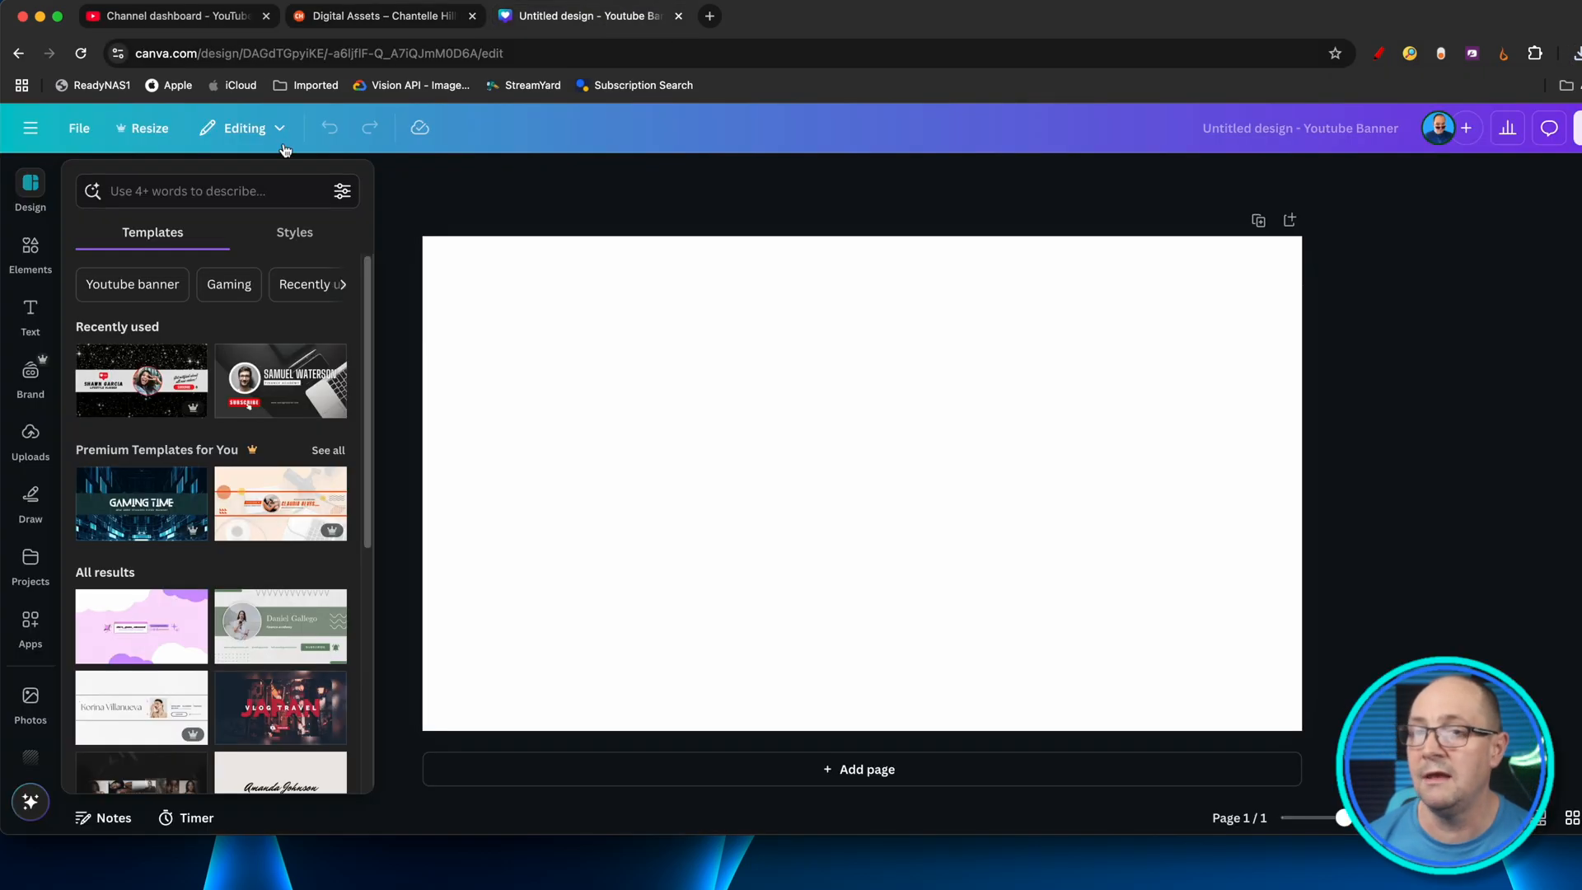
Return to the Canva banner design and upload yt banner template.webp from the Downloads folder.
click(589, 16)
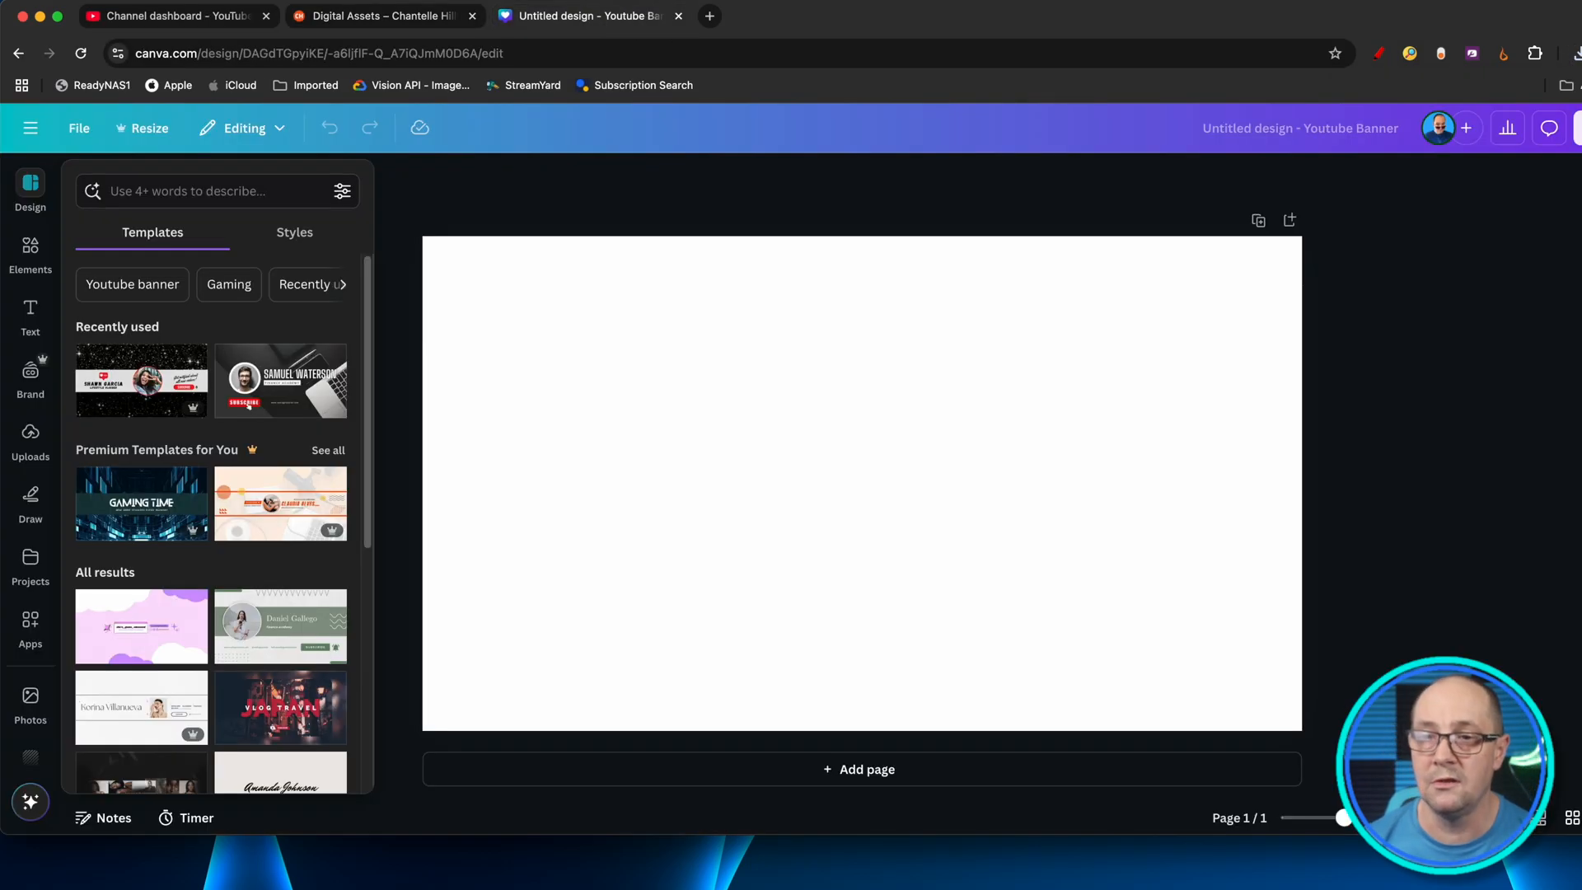
click(30, 435)
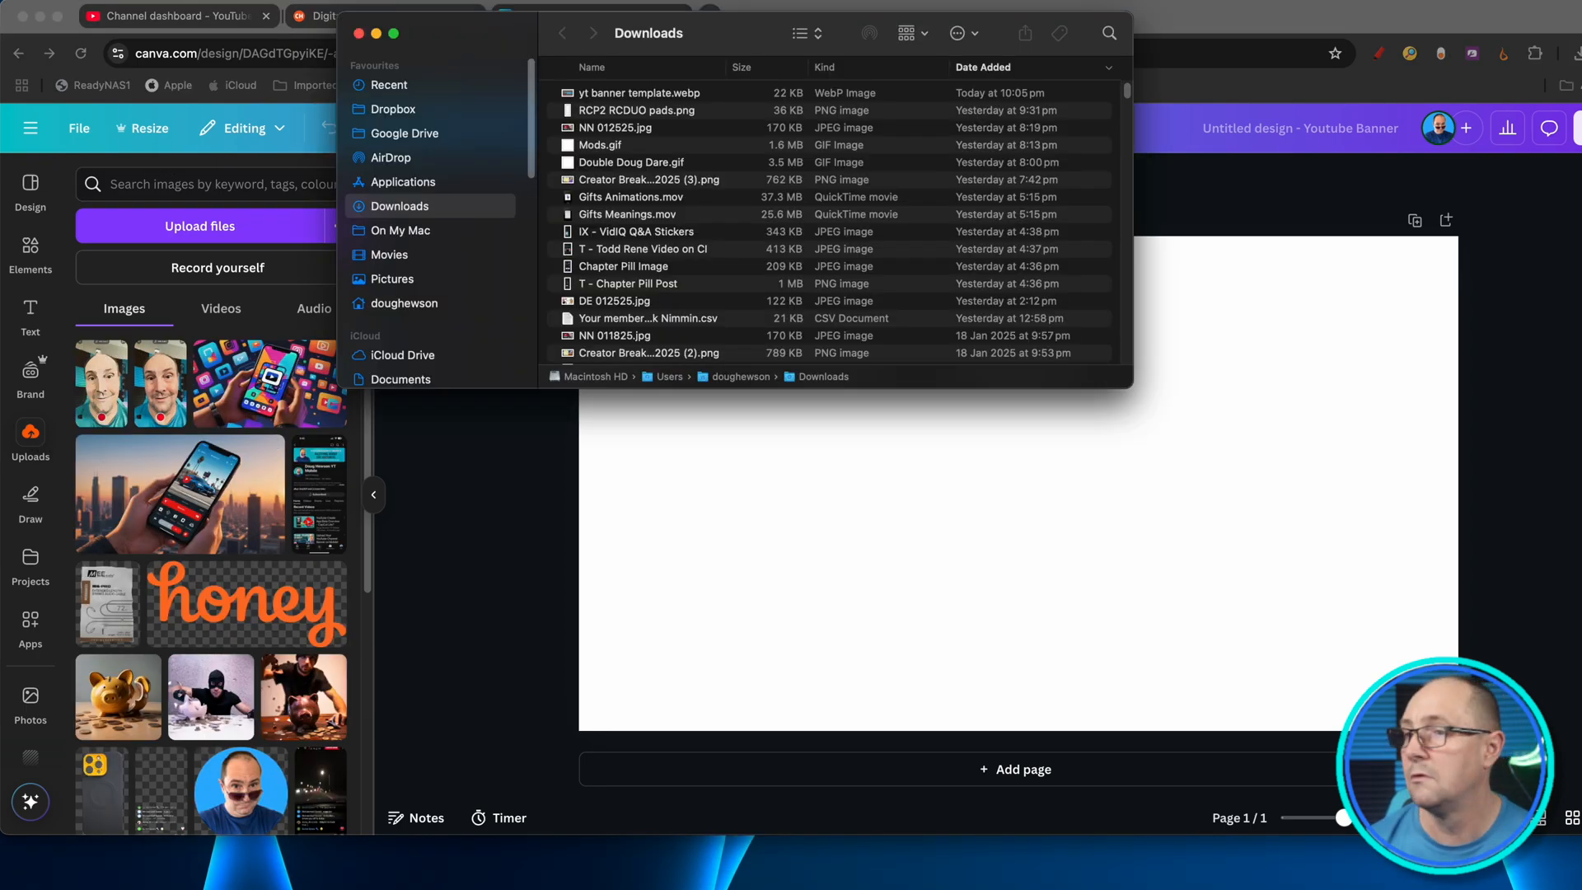
drag(626, 97, 247, 524)
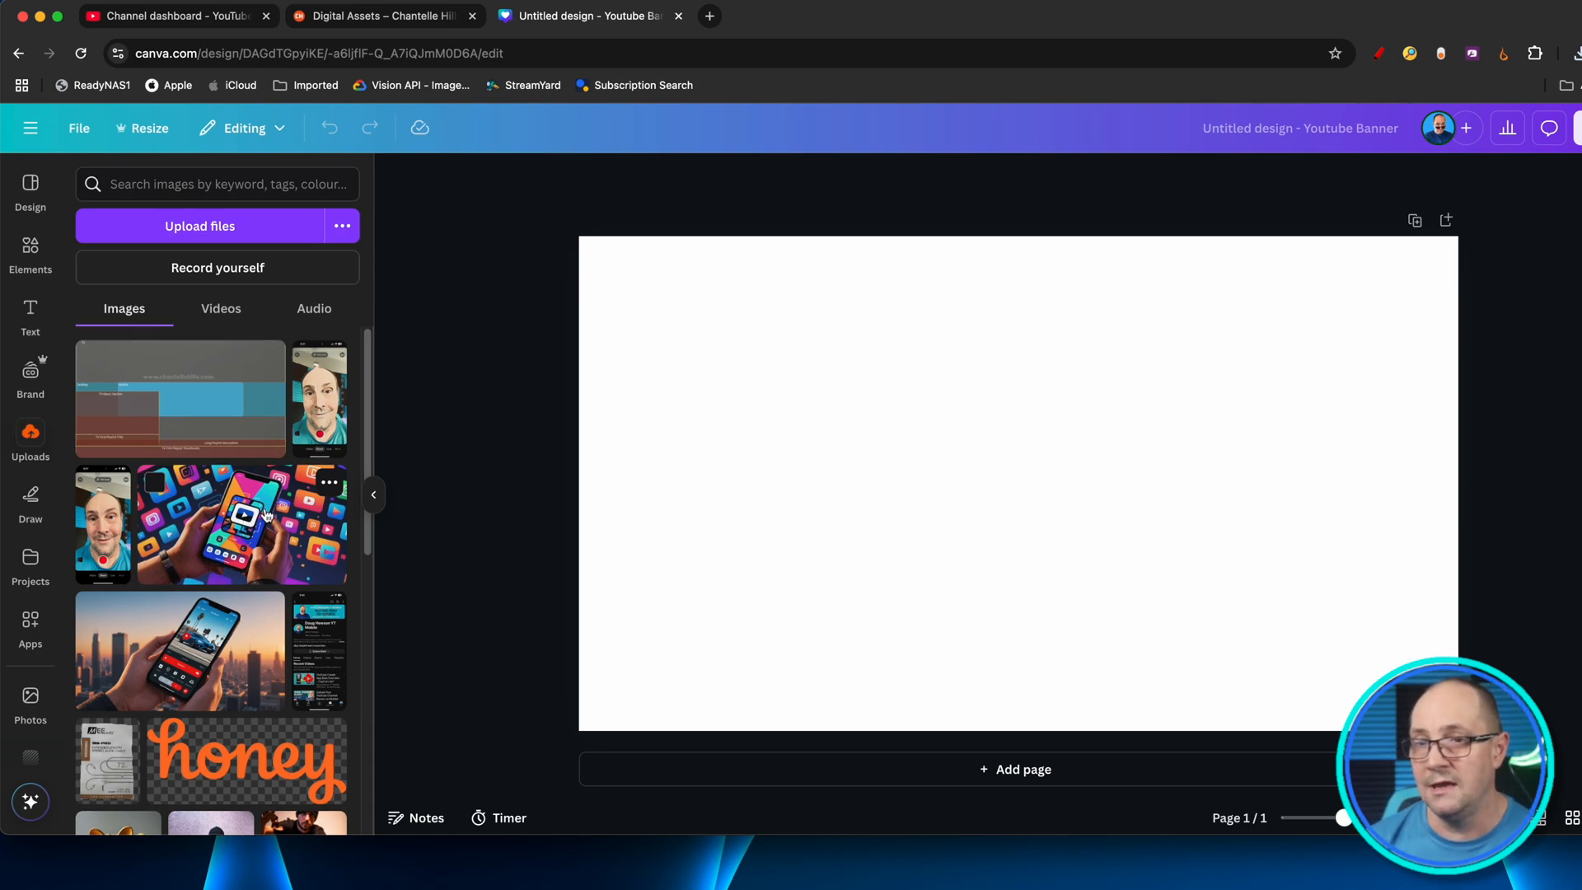
Place the uploaded banner template on the page and enlarge it to cover the whole canvas.
click(171, 407)
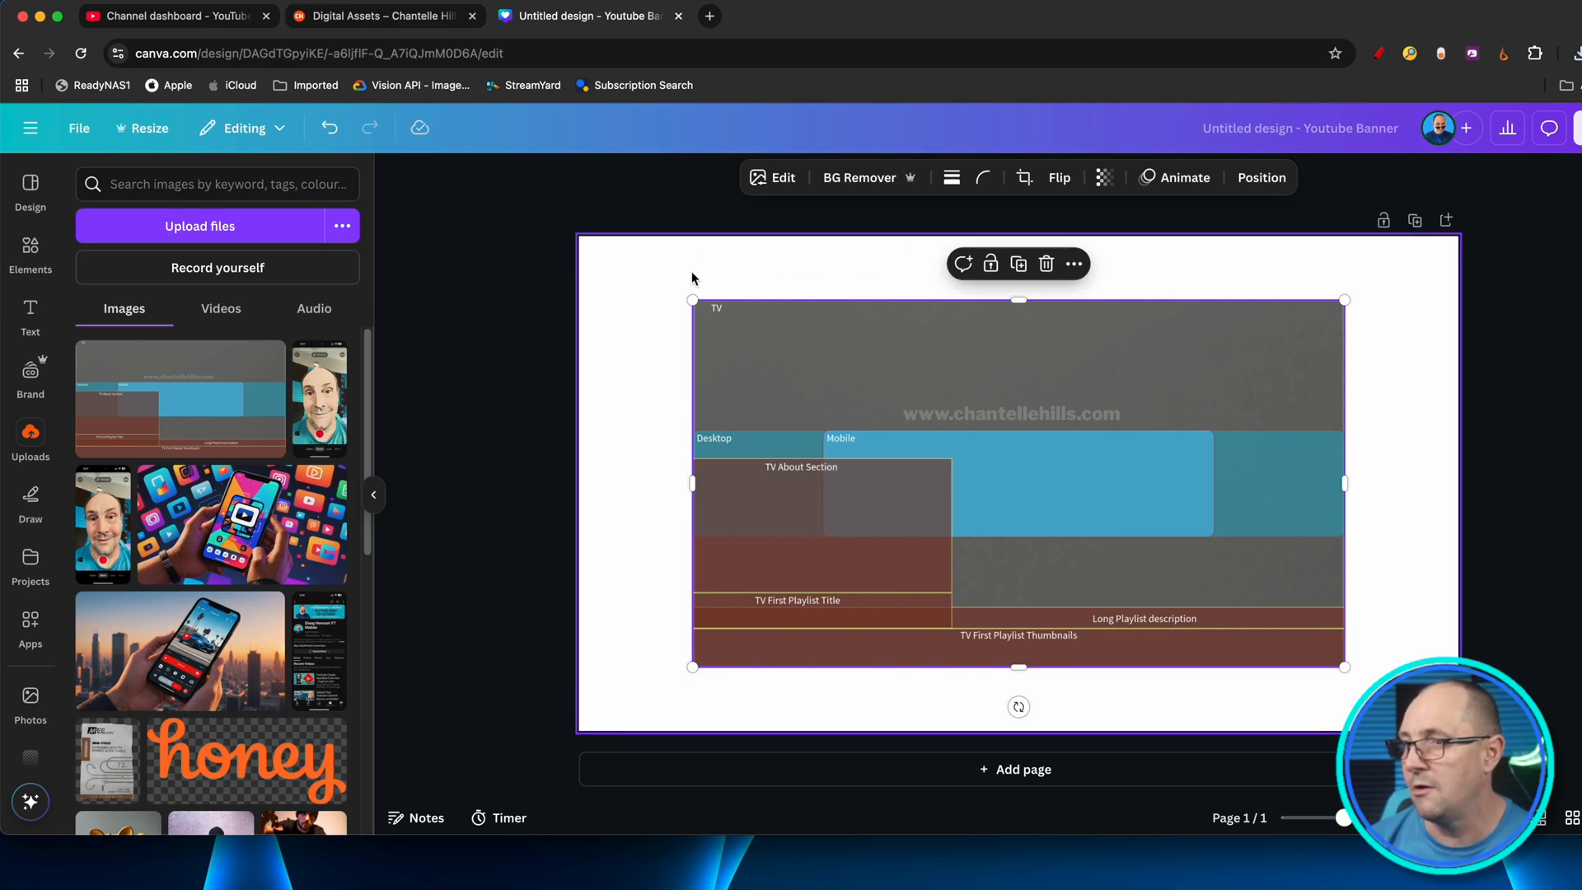
drag(692, 302, 570, 252)
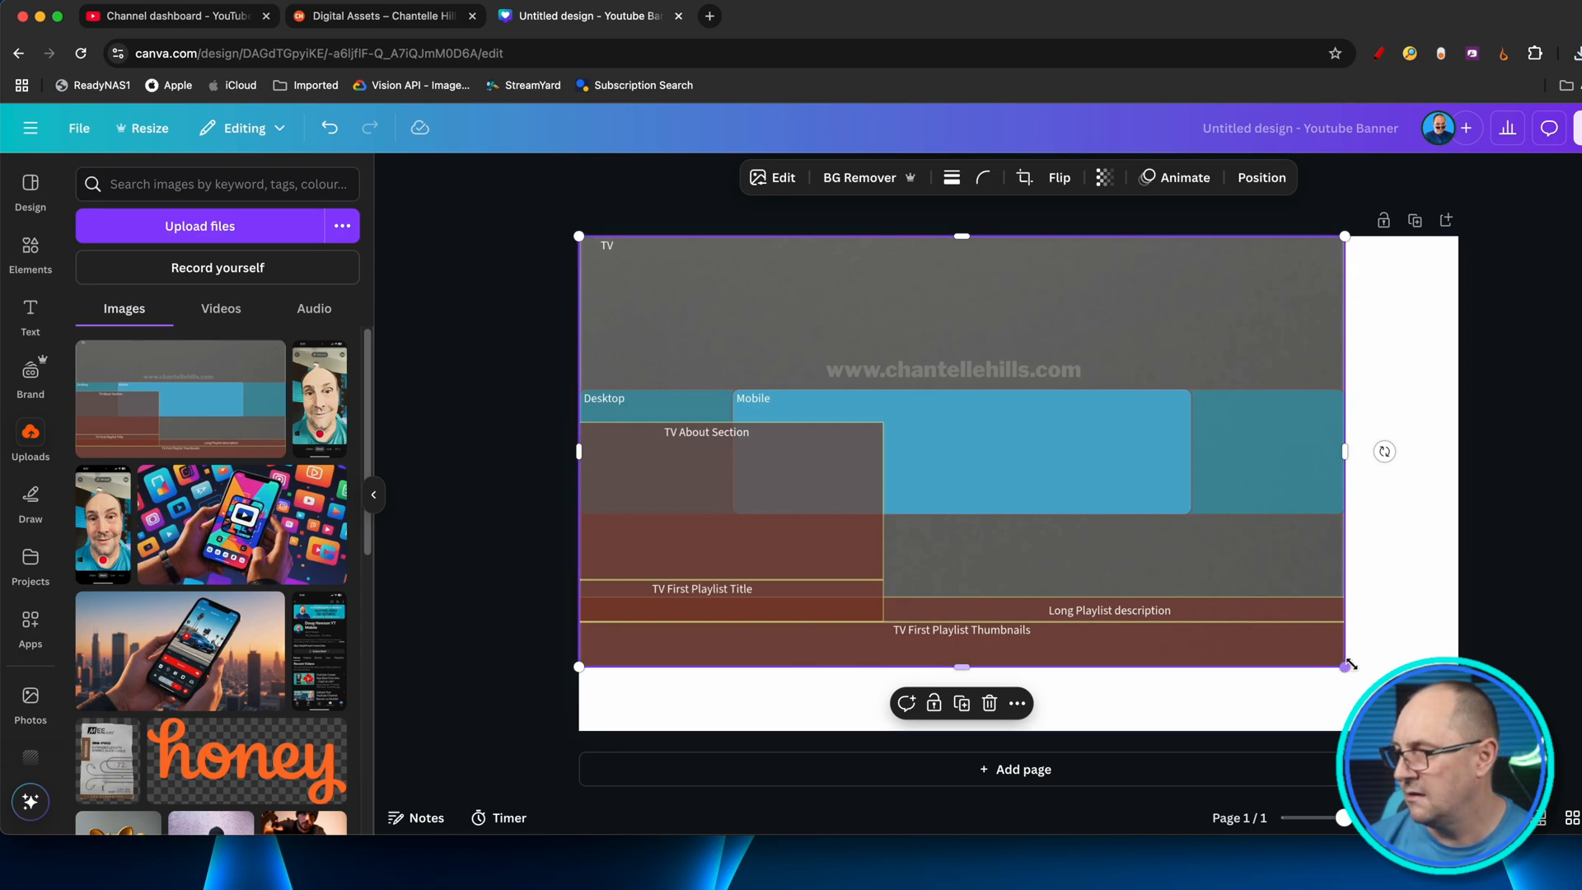
drag(1345, 667, 1459, 731)
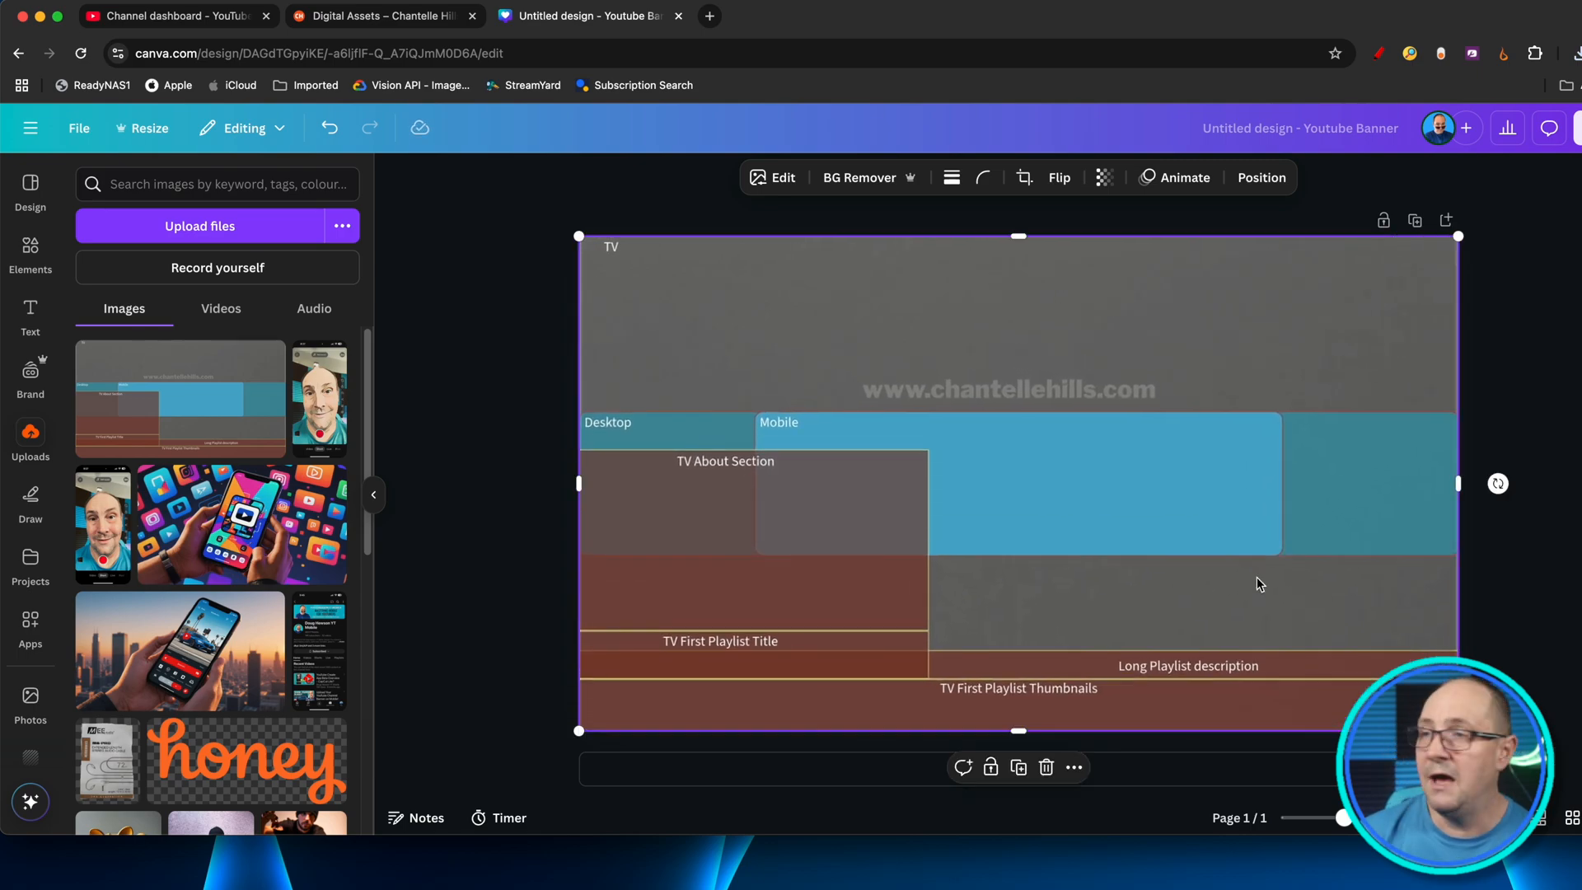
Set the transparency of the banner template image to 50.
click(1105, 179)
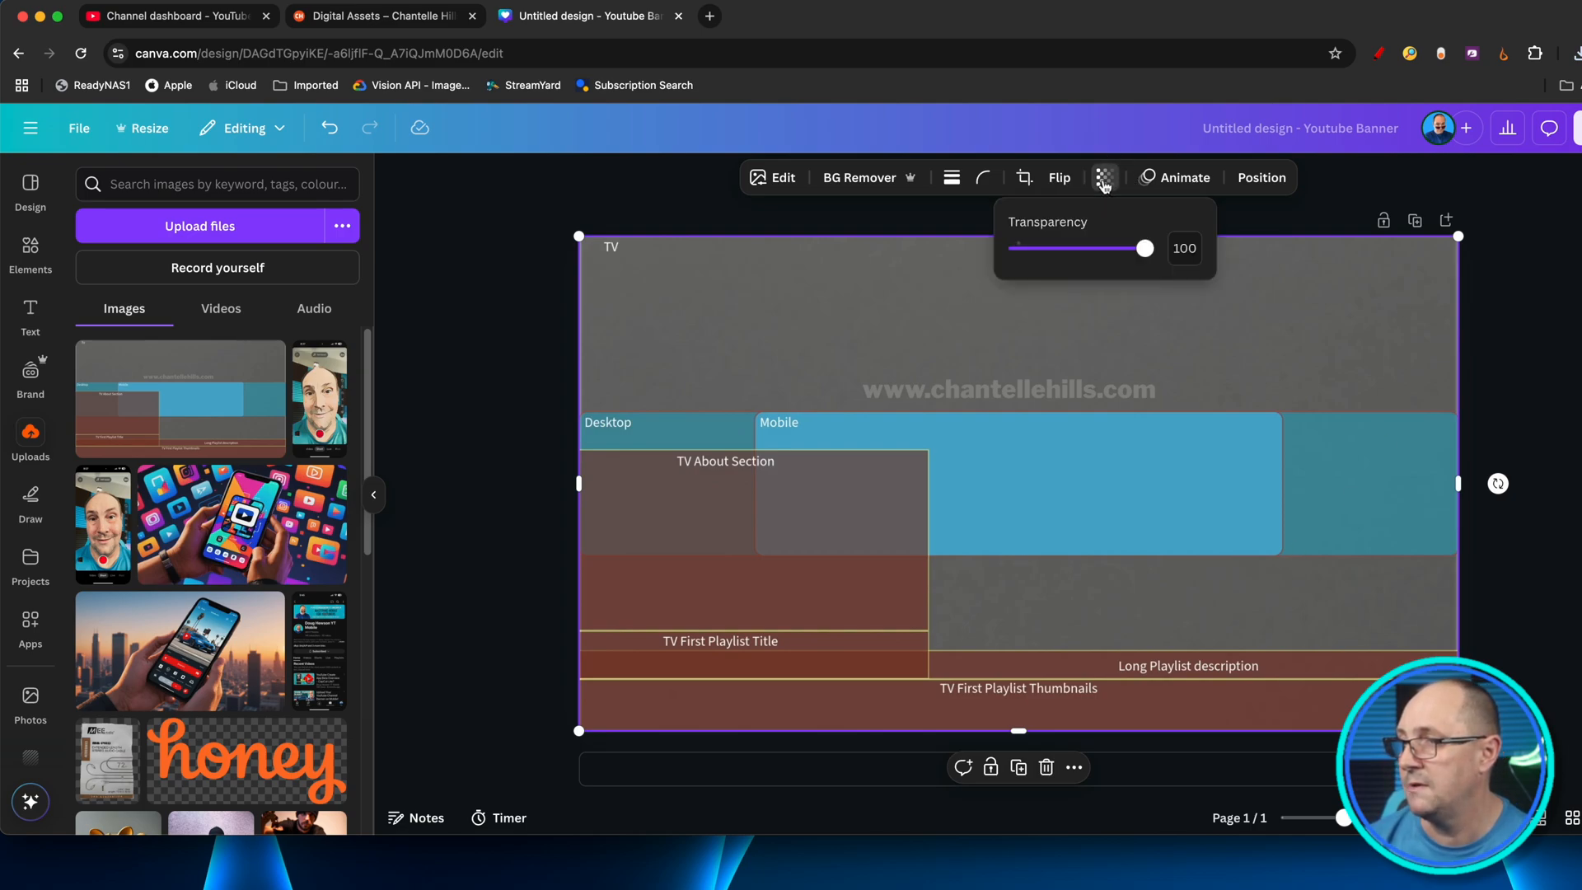
drag(1145, 248, 1082, 260)
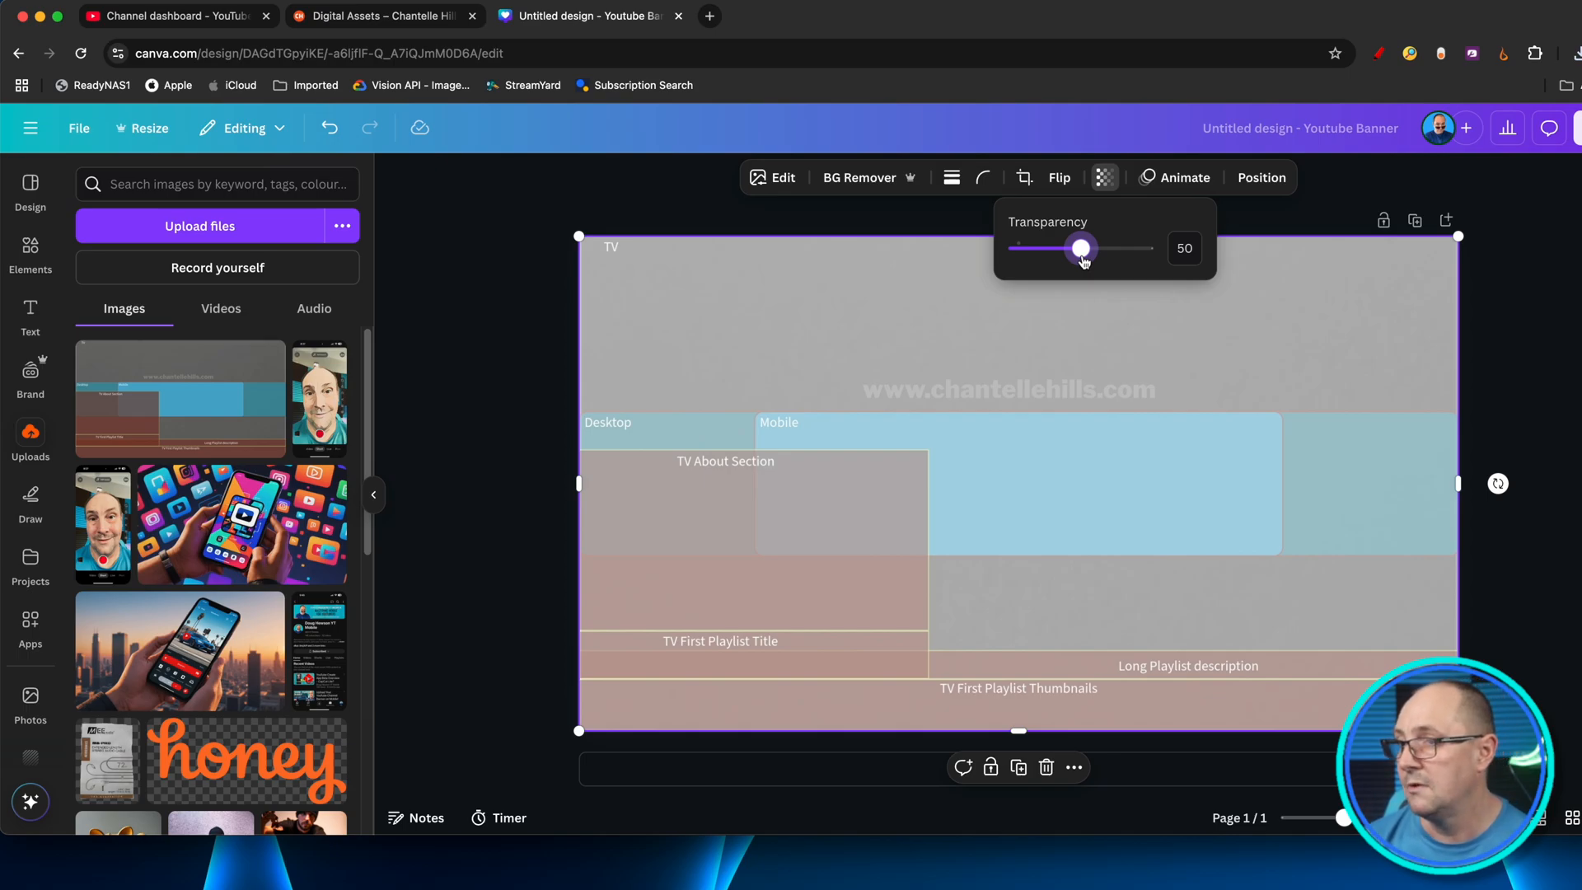
click(1305, 382)
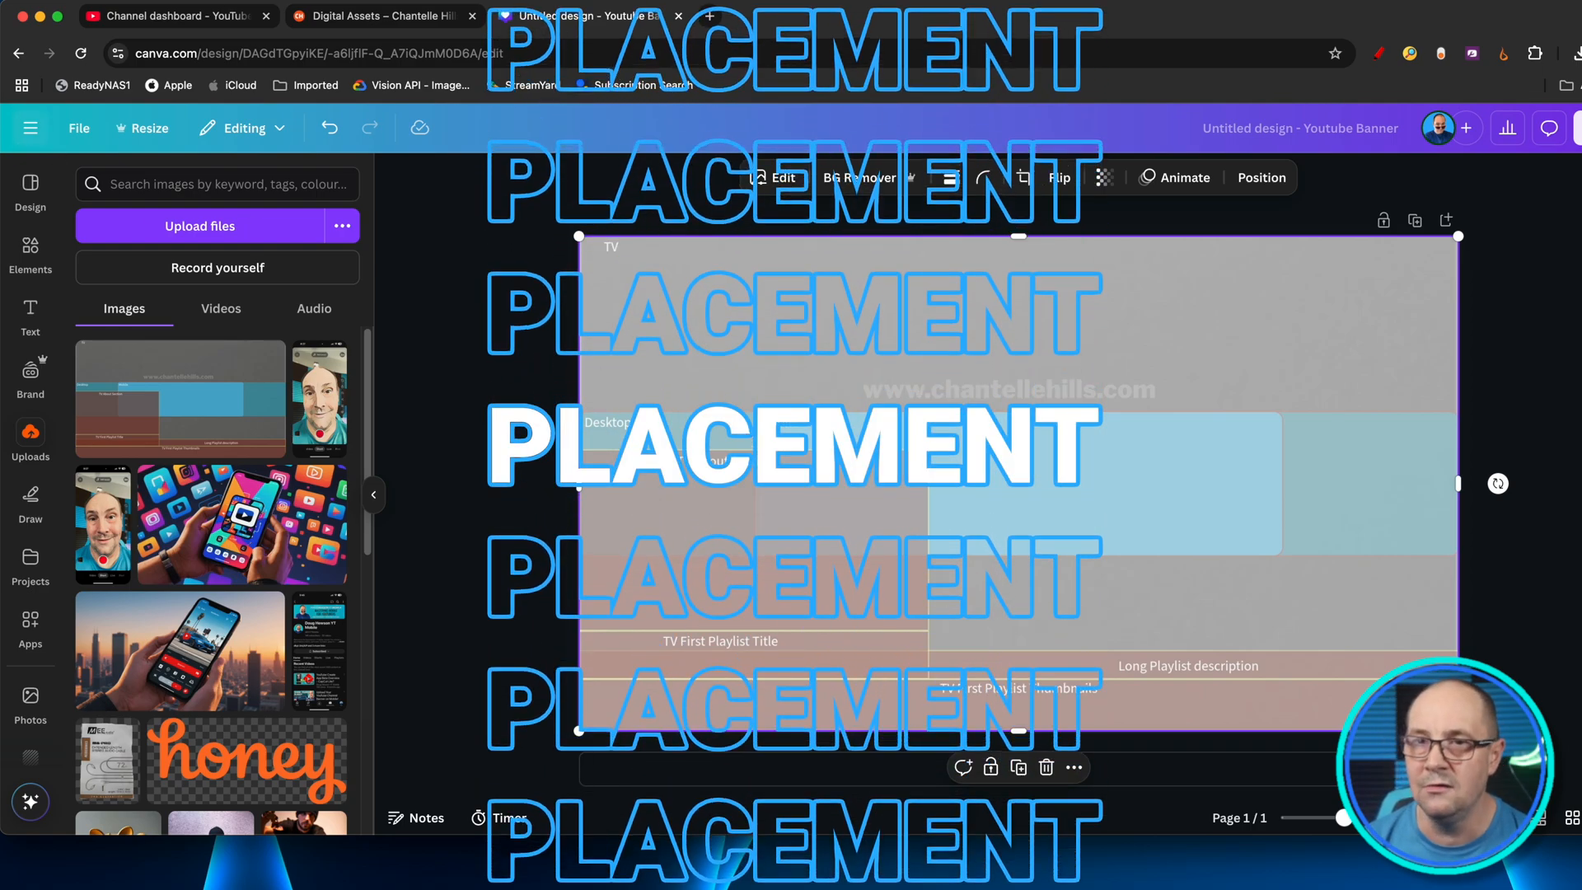
Add a rounded square shape and stretch it across the full page width, fitting its height to the template's Desktop band.
click(30, 247)
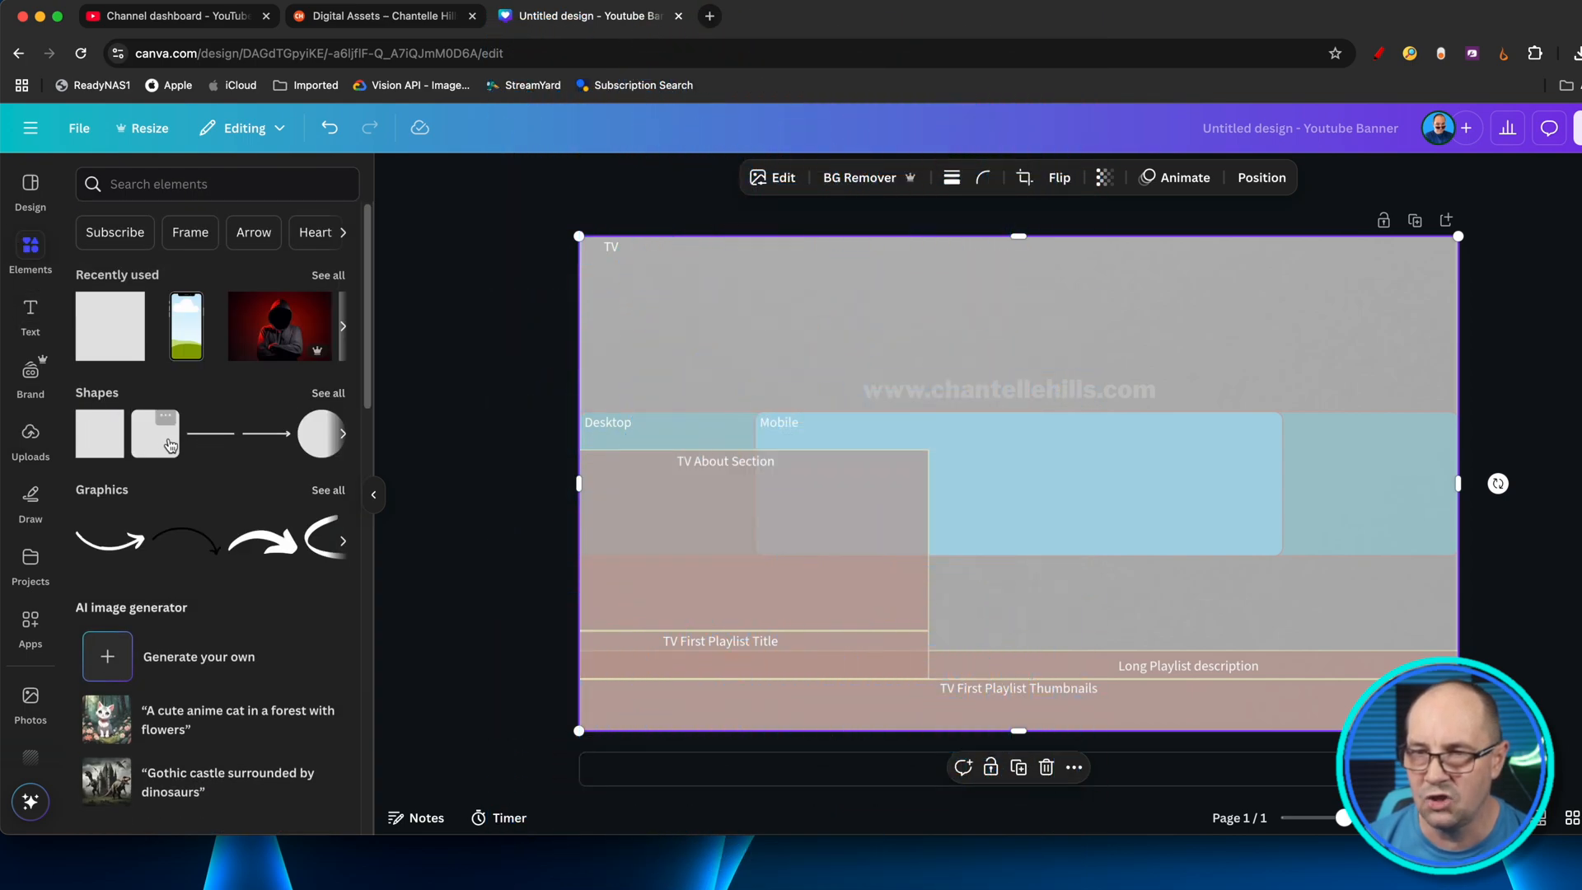
click(112, 440)
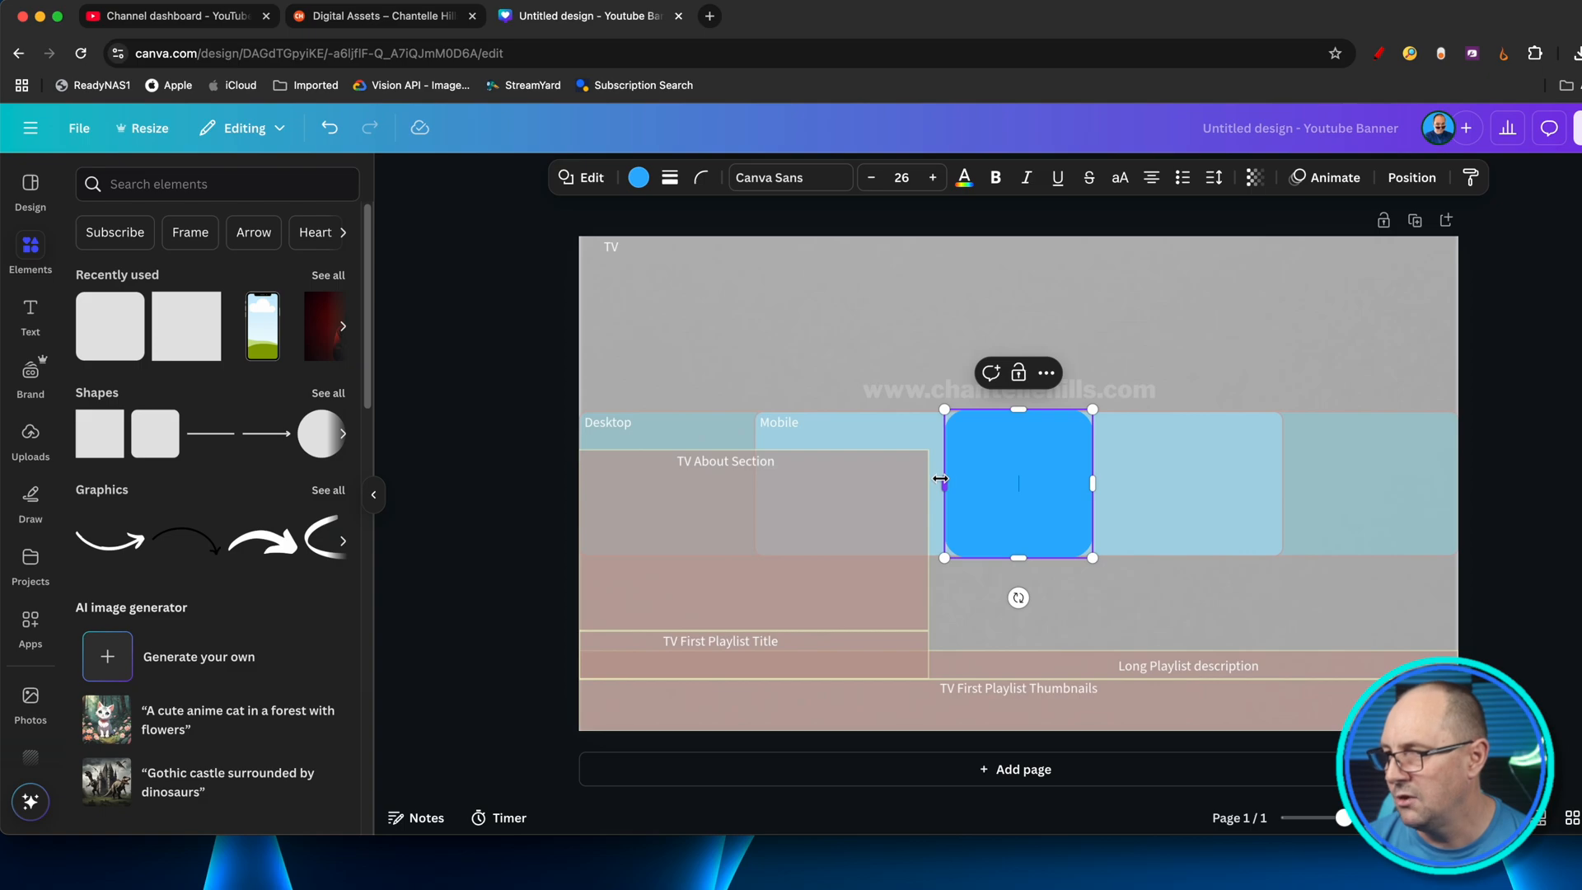
drag(1091, 484, 1456, 484)
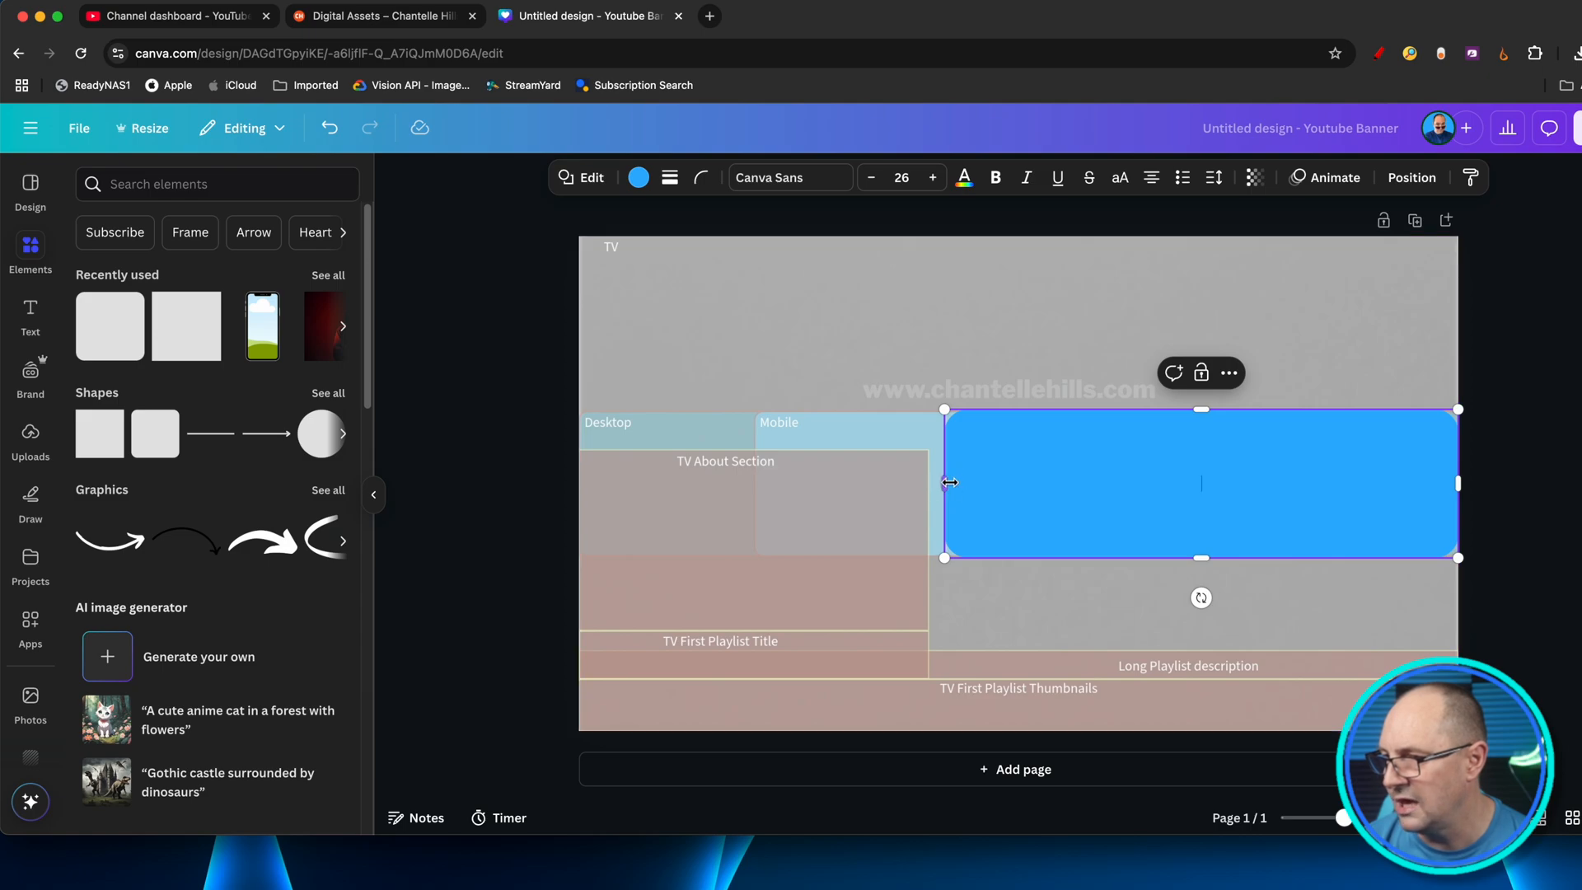
drag(945, 483, 579, 481)
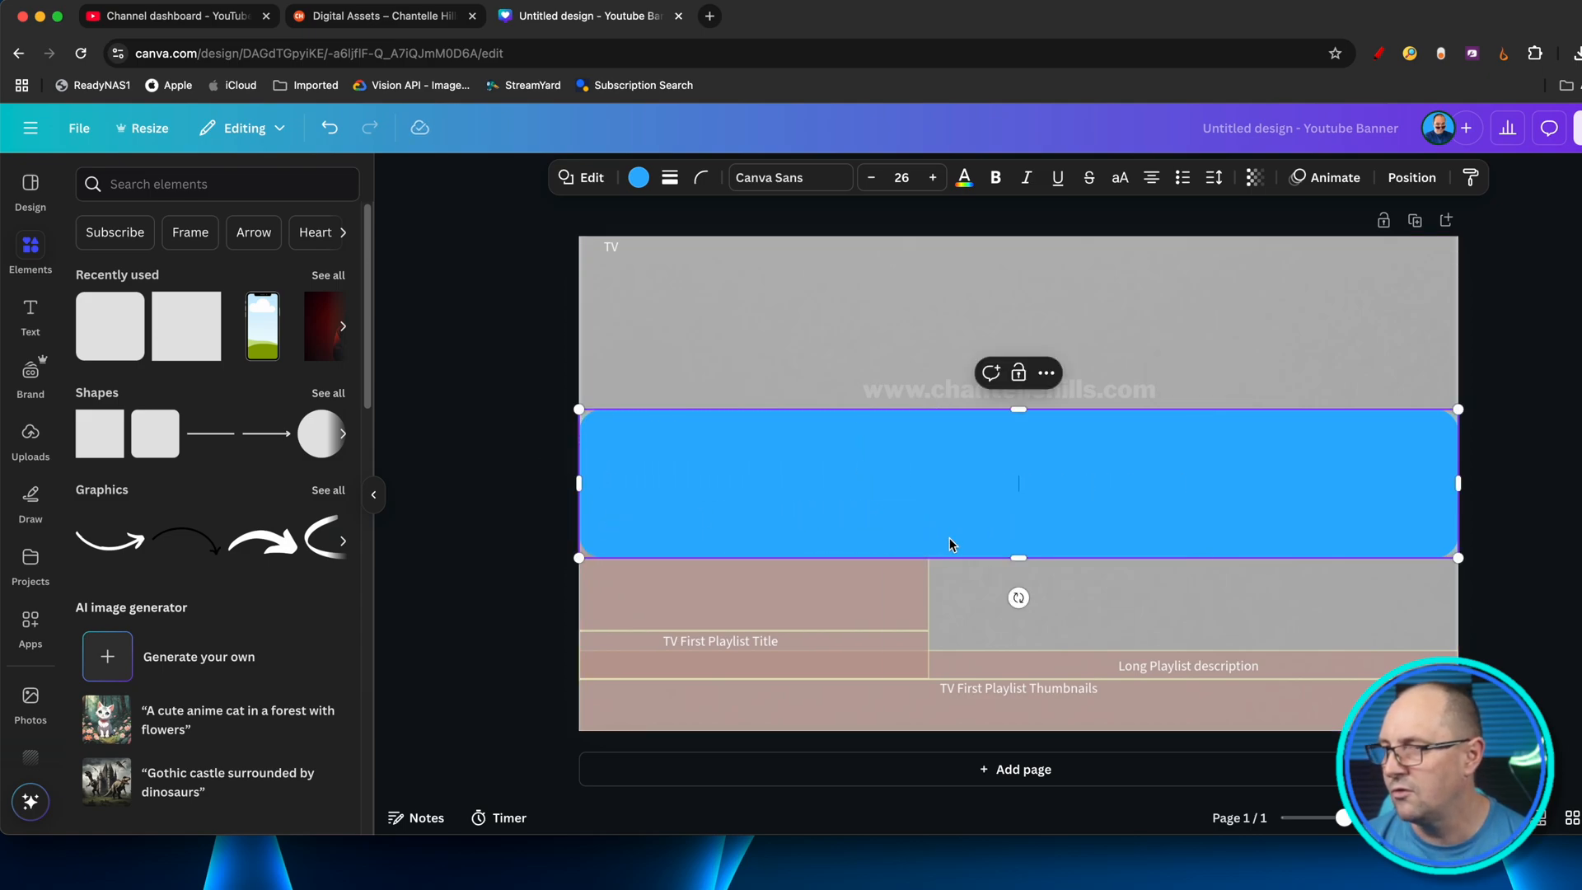
drag(1019, 409, 1023, 415)
mouse_move(1016, 558)
mouse_down()
mouse_move(1013, 591)
mouse_move(1017, 537)
mouse_move(1015, 554)
mouse_up()
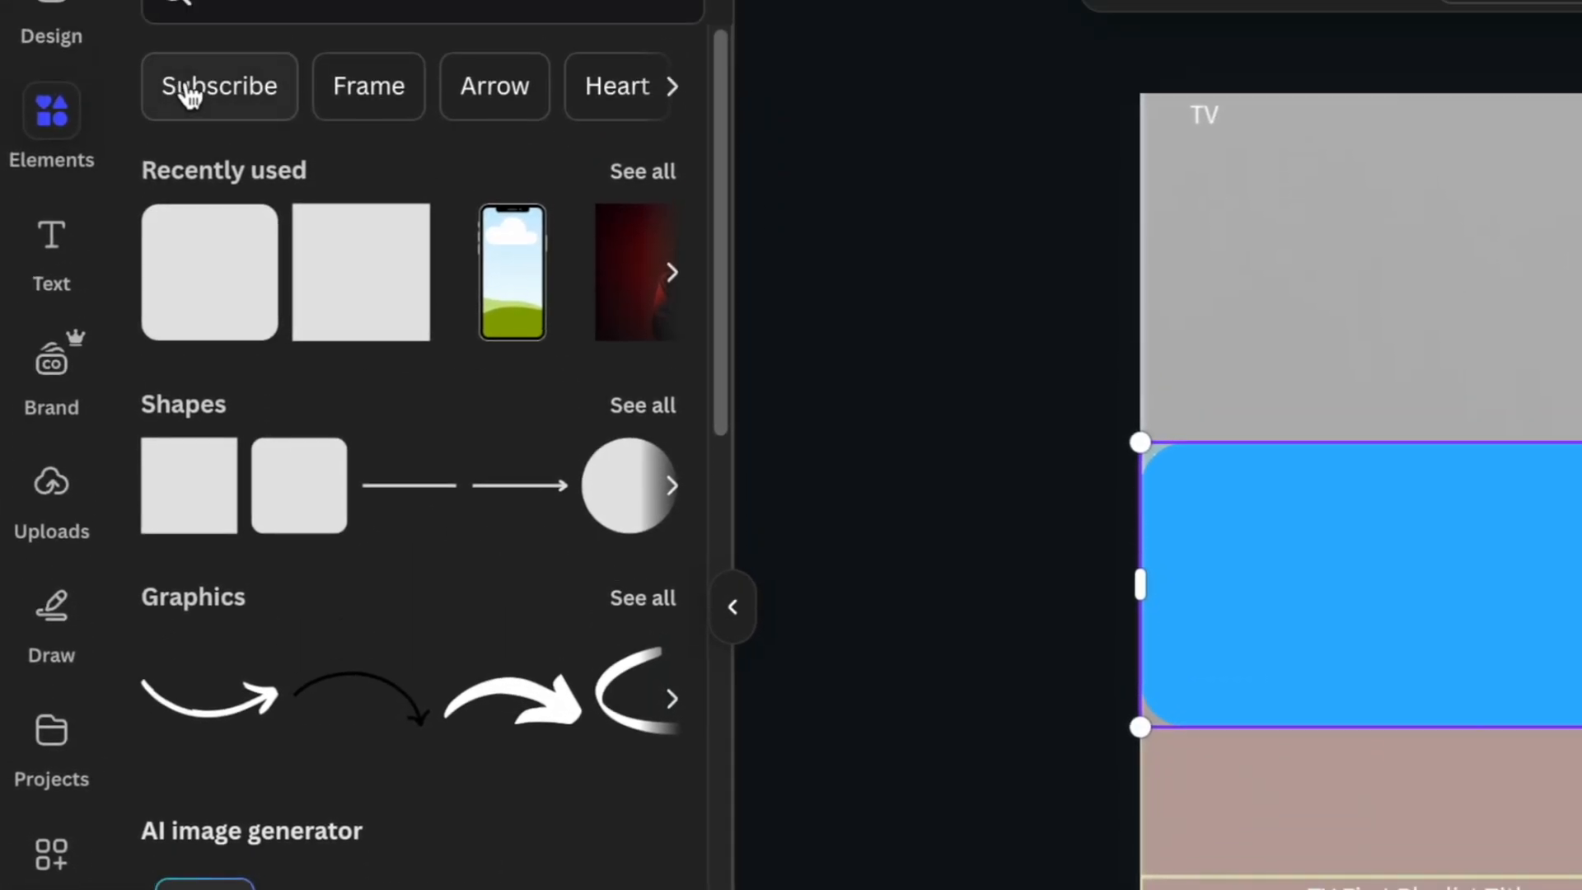
Search the photo elements for "dogs" and add the picture of five dogs sitting in a grassy field.
click(302, 158)
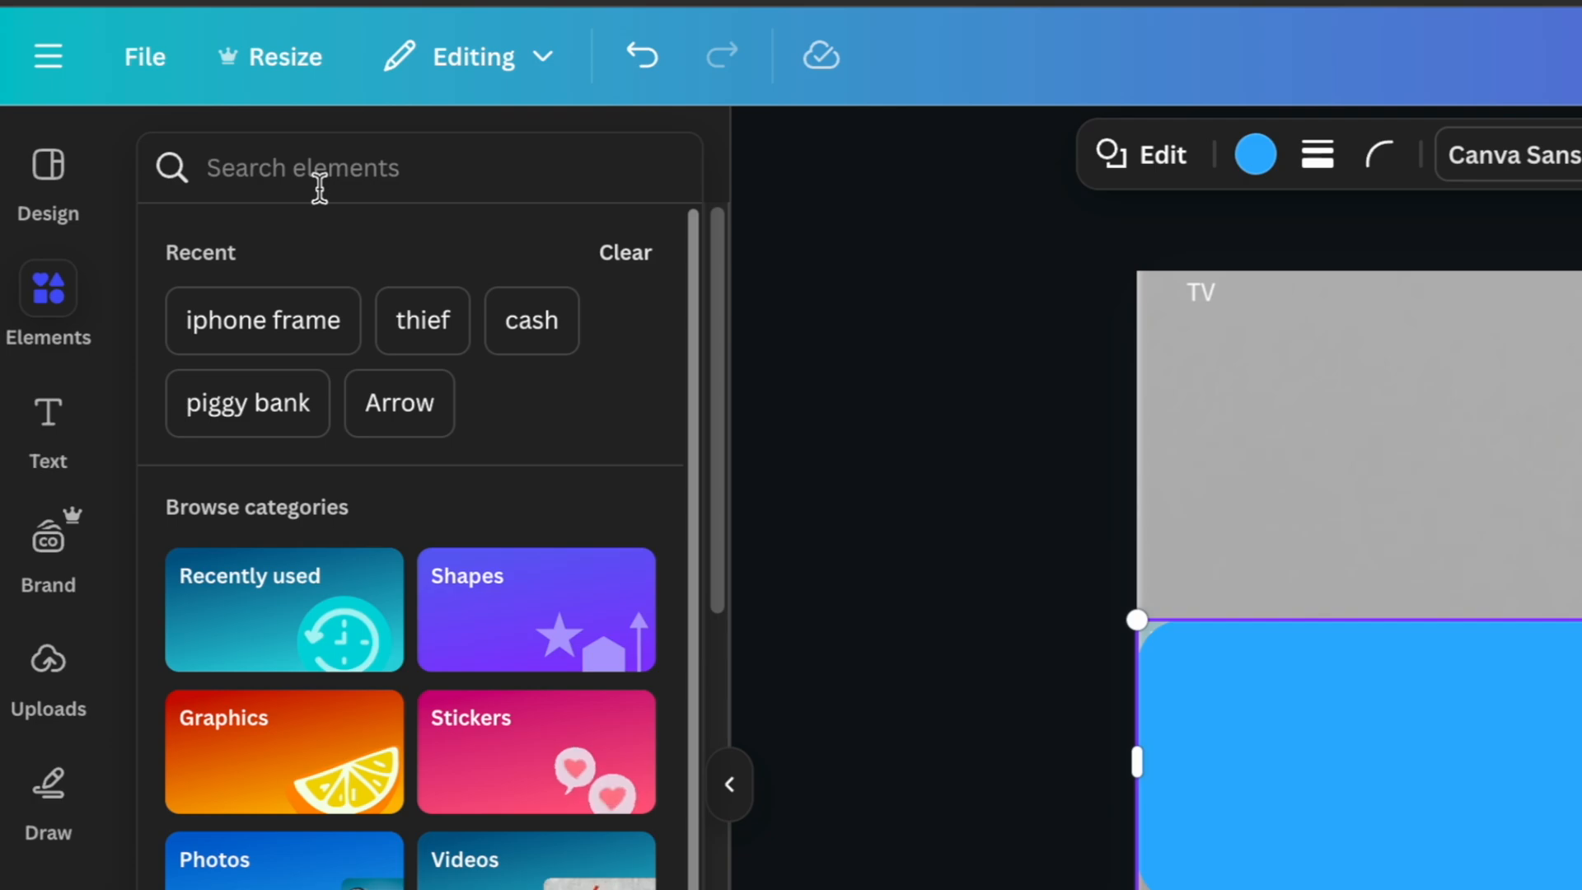
text(dogs)
key(Return)
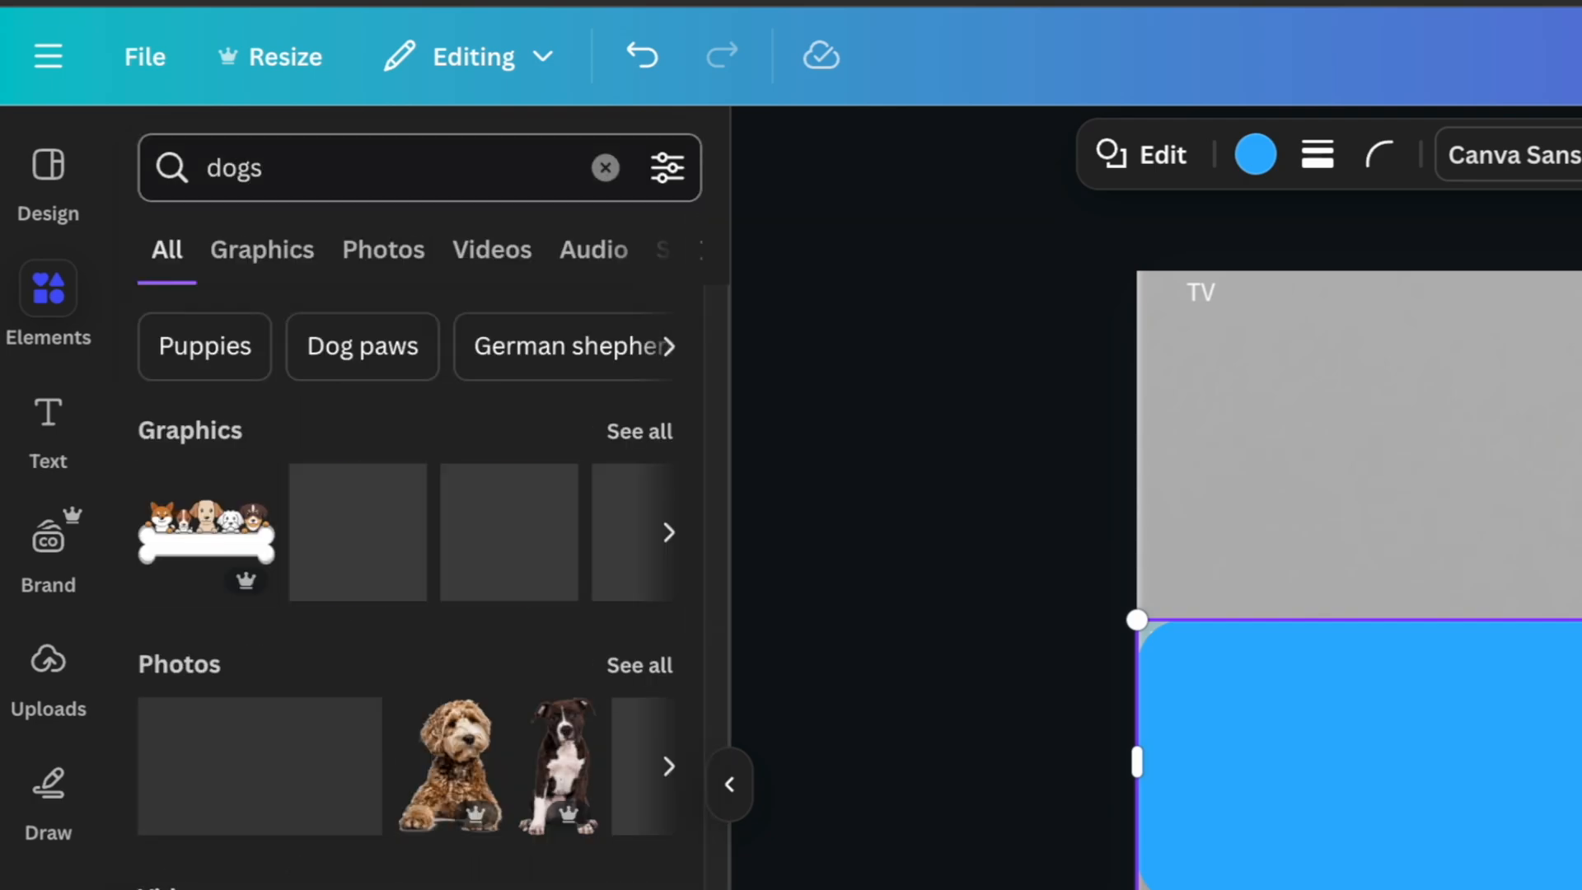
click(368, 257)
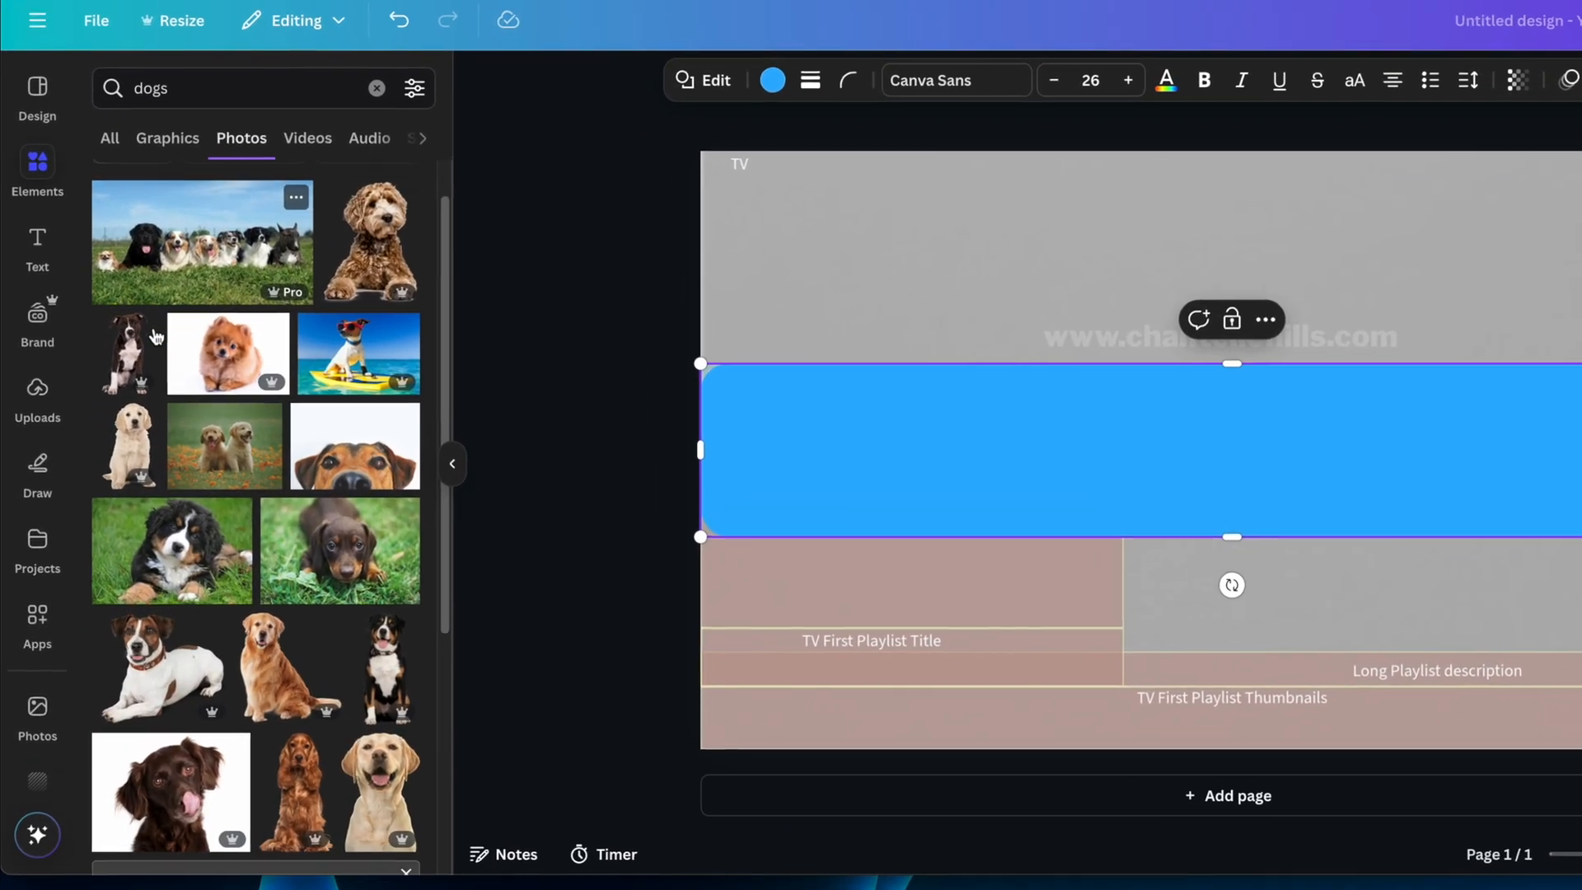
scroll(127, 389, down, 2)
scroll(167, 307, down, 8)
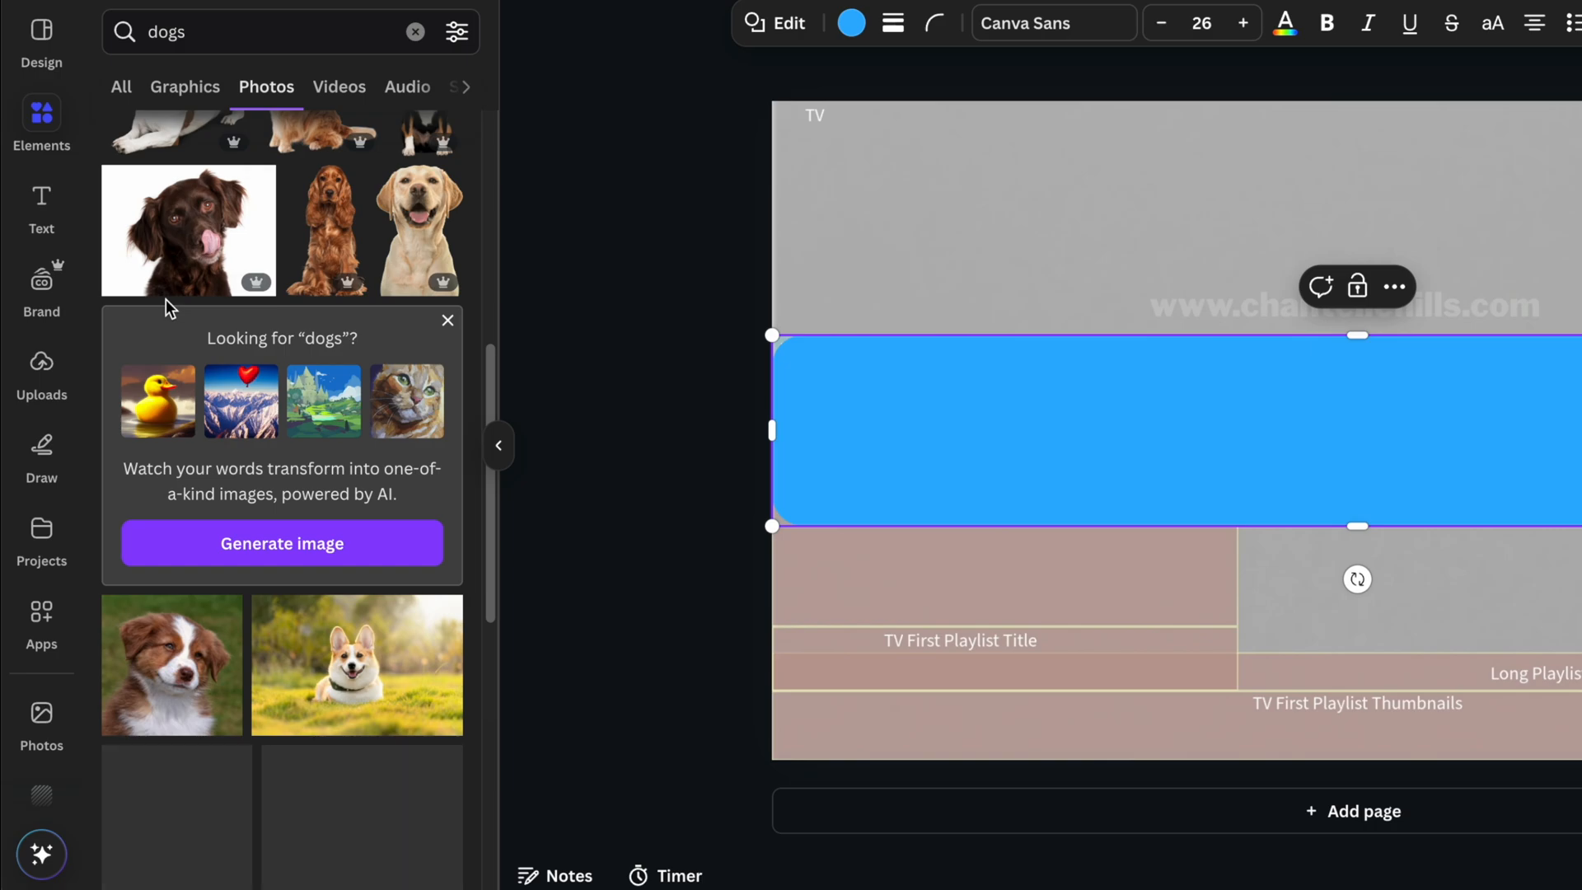
scroll(164, 298, down, 3)
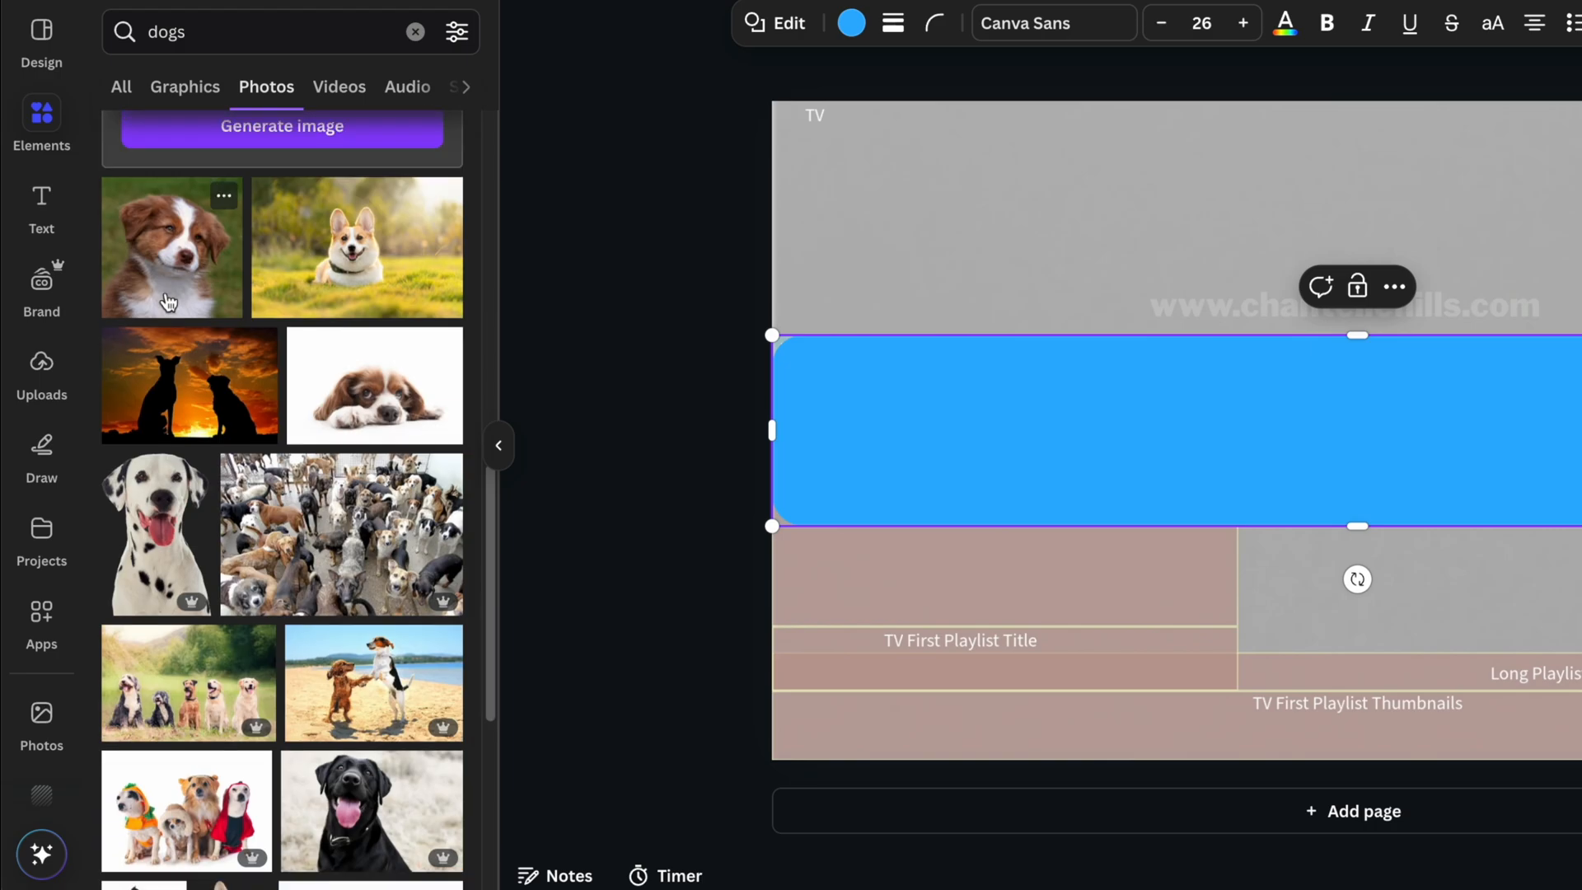
scroll(168, 302, down, 1)
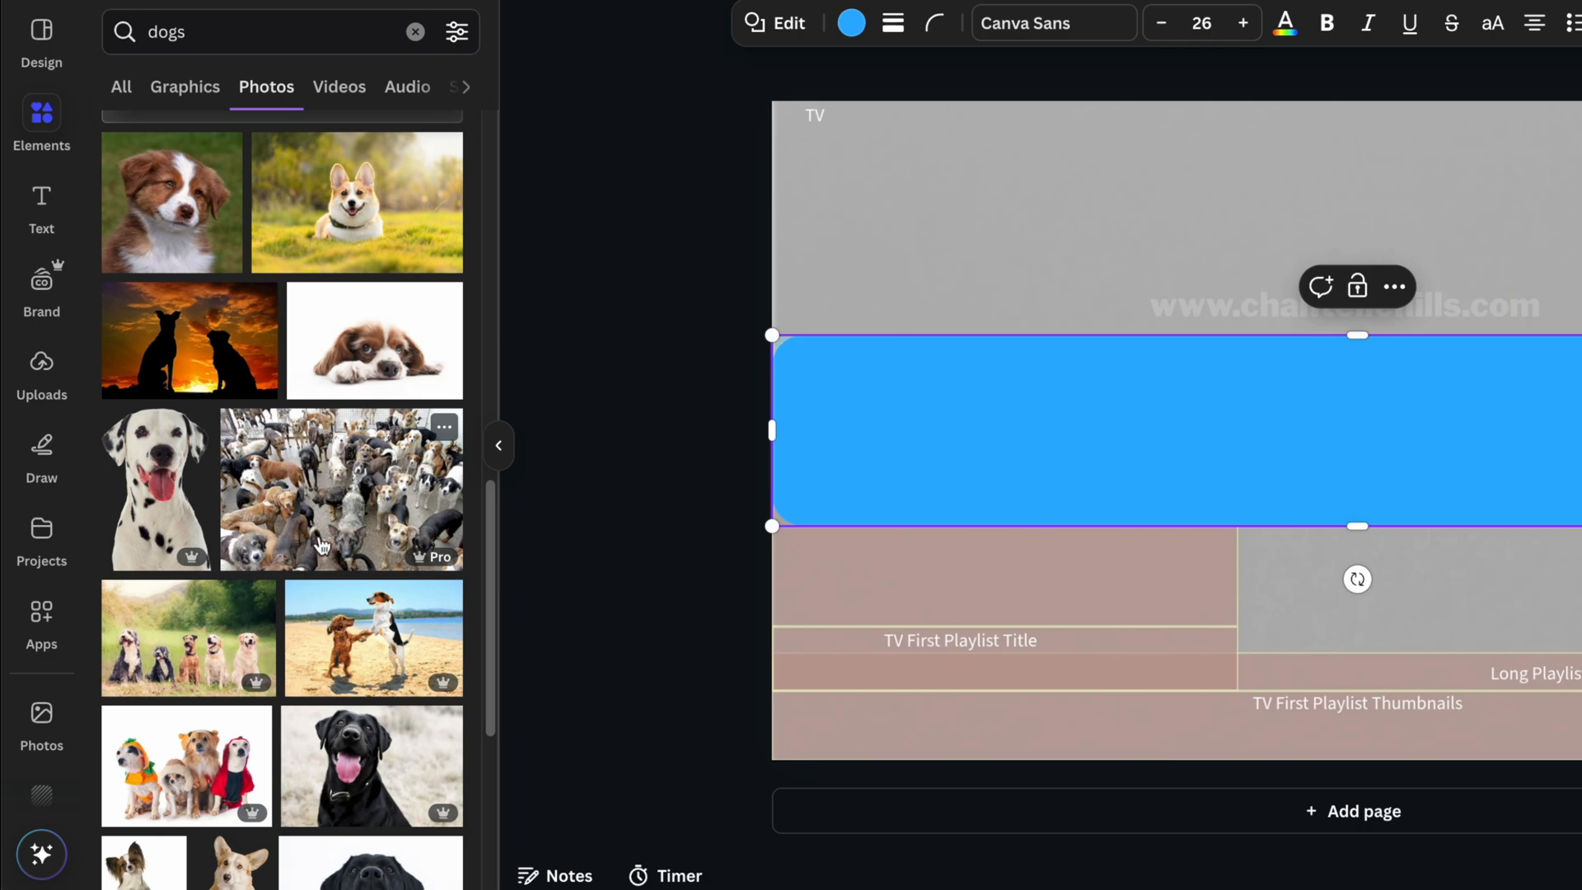
click(161, 663)
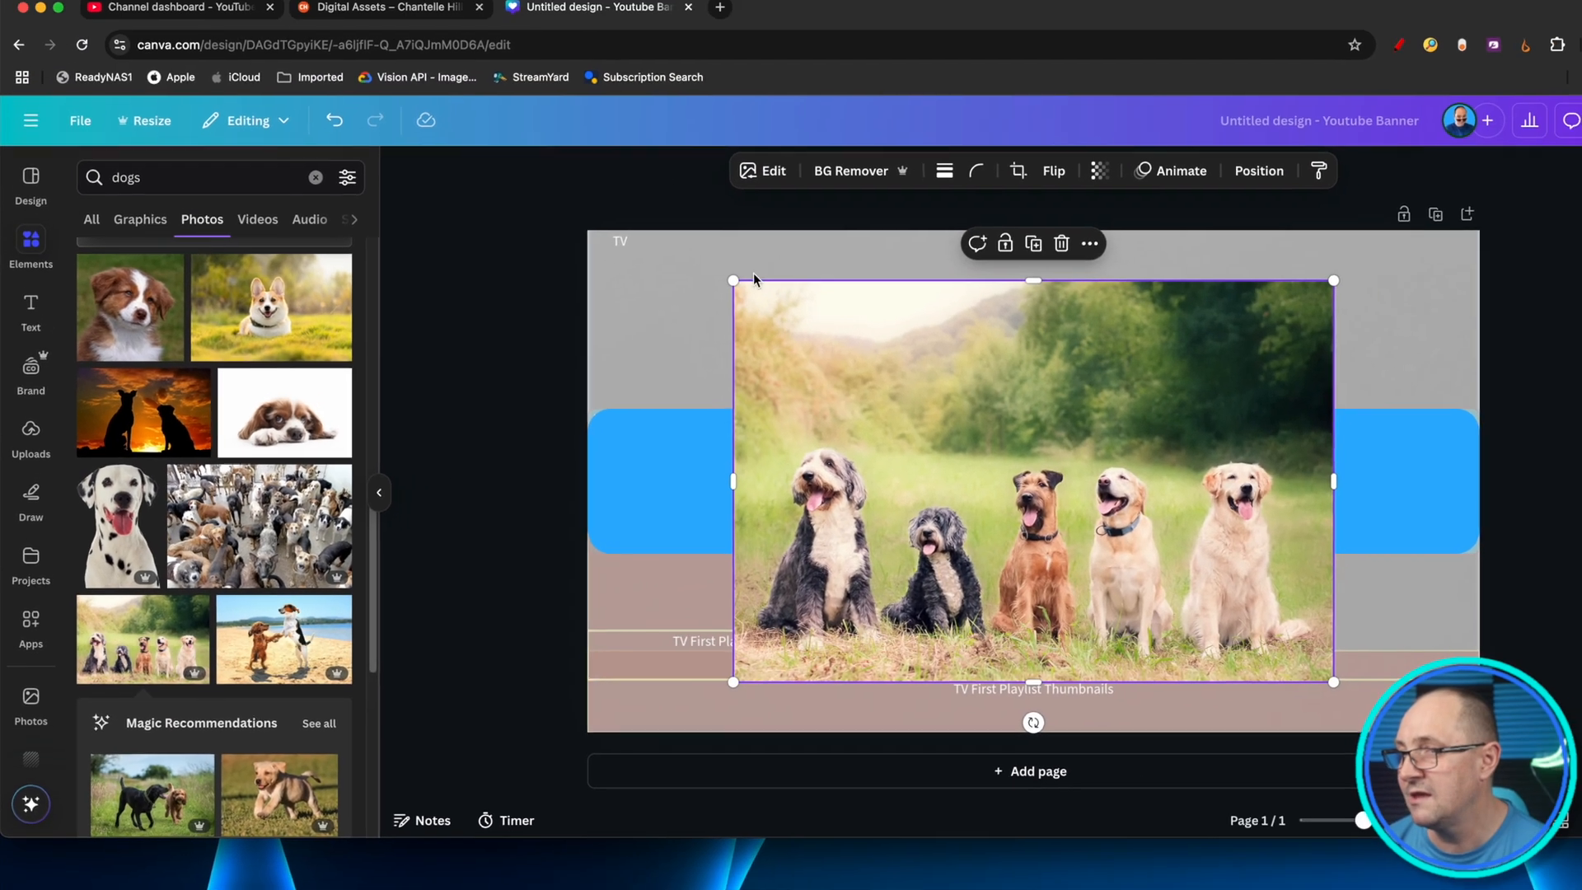
Enlarge the five-dogs photo to cover the whole banner and shift it up to align with the page's bottom edge.
drag(734, 280, 527, 262)
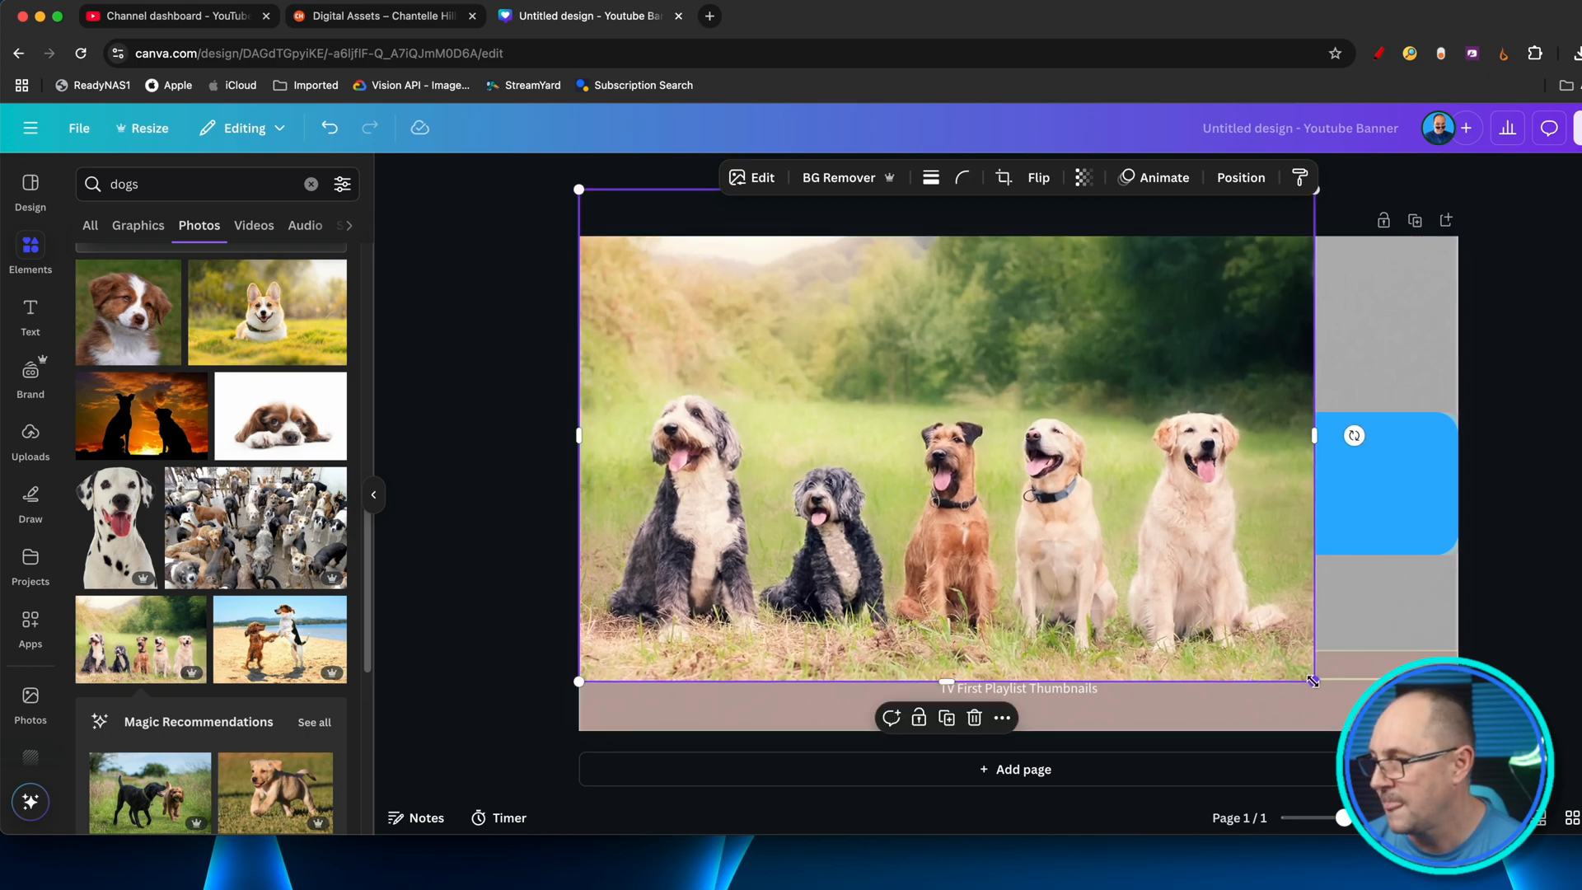
drag(1313, 681, 1458, 777)
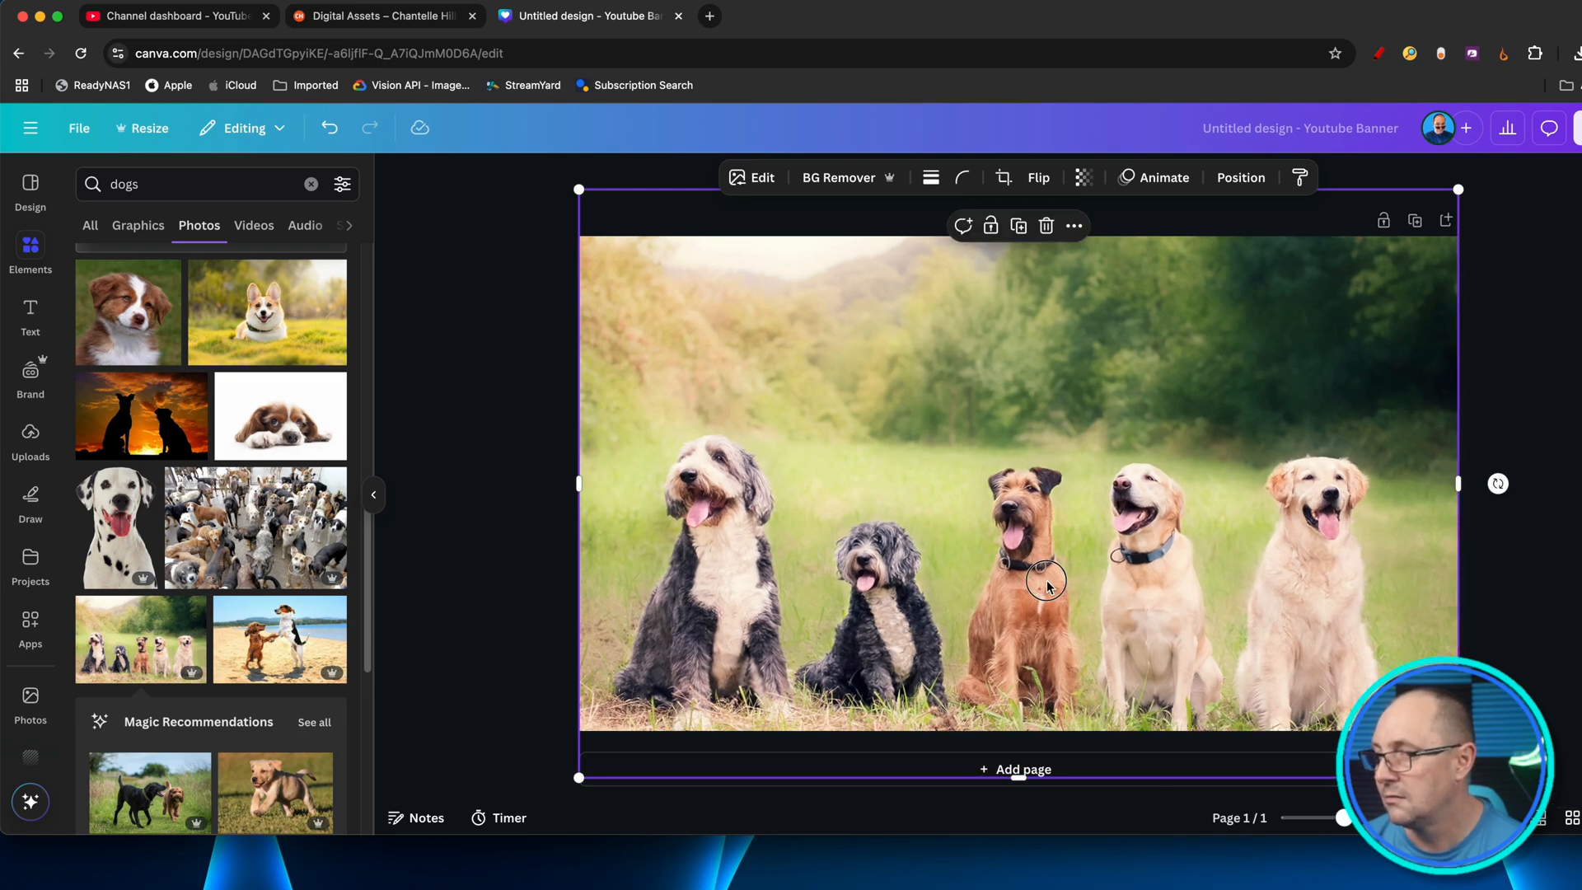
drag(1058, 577, 1046, 530)
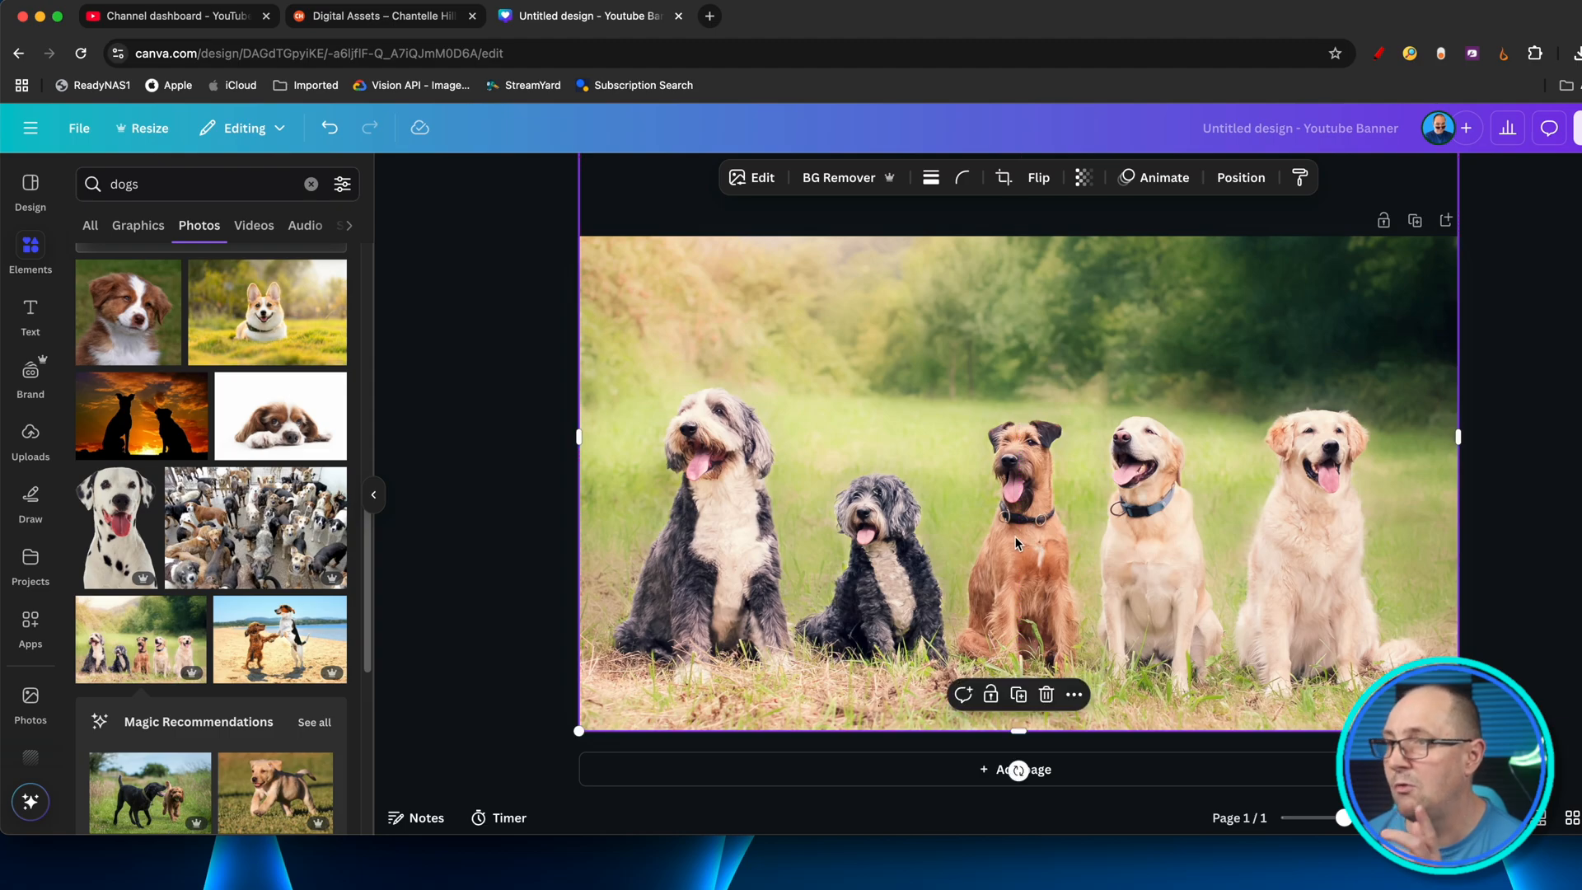
Move the five-dogs photo one layer down so it sits behind the blue rounded band.
click(1239, 178)
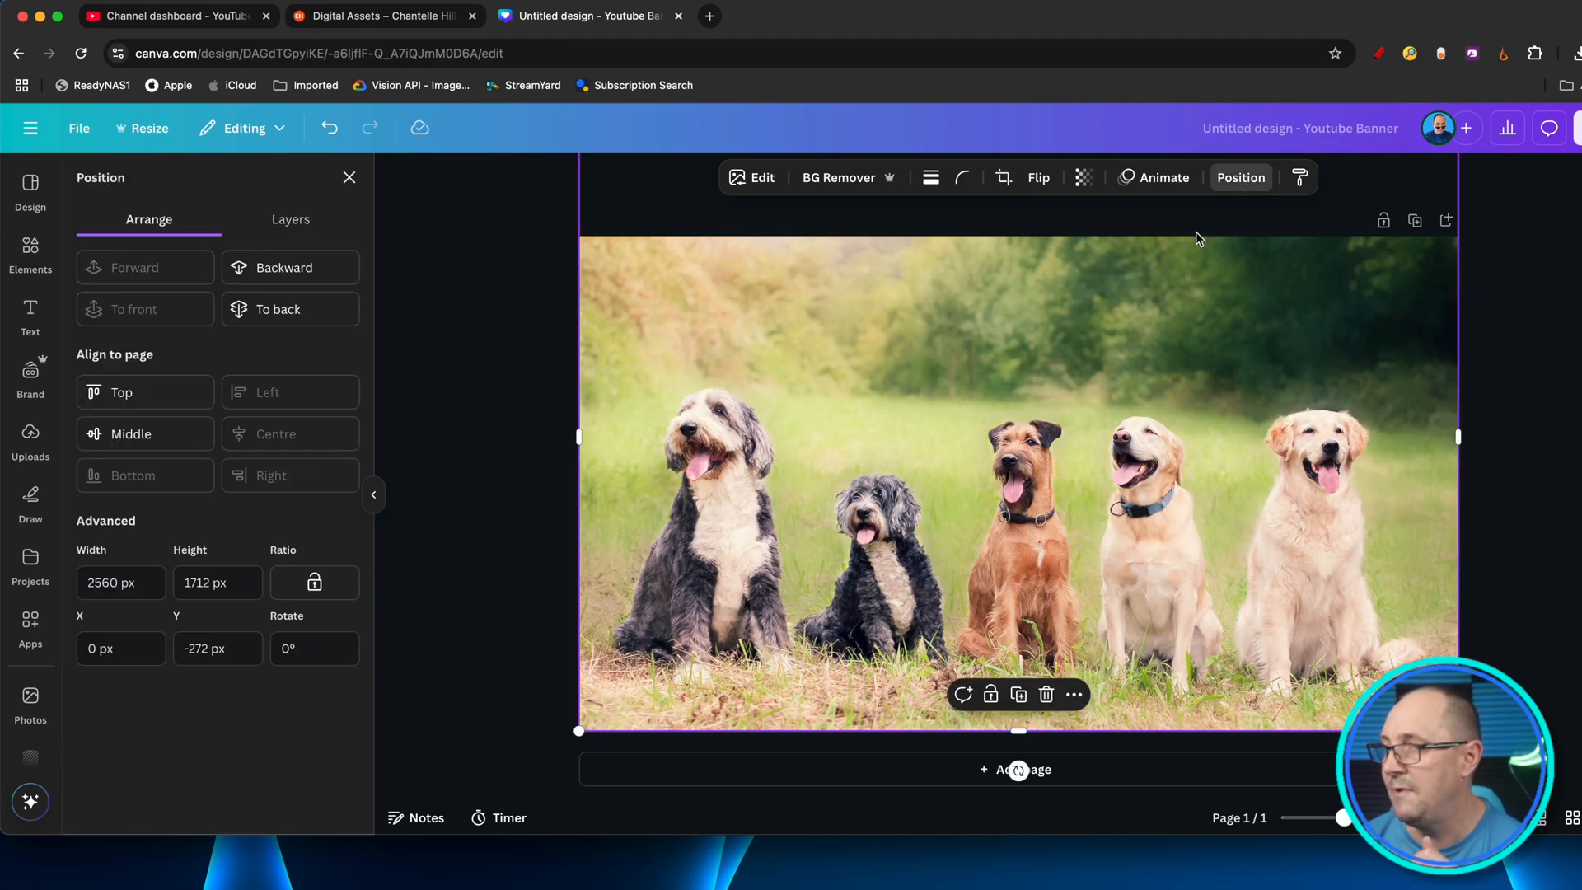
click(268, 215)
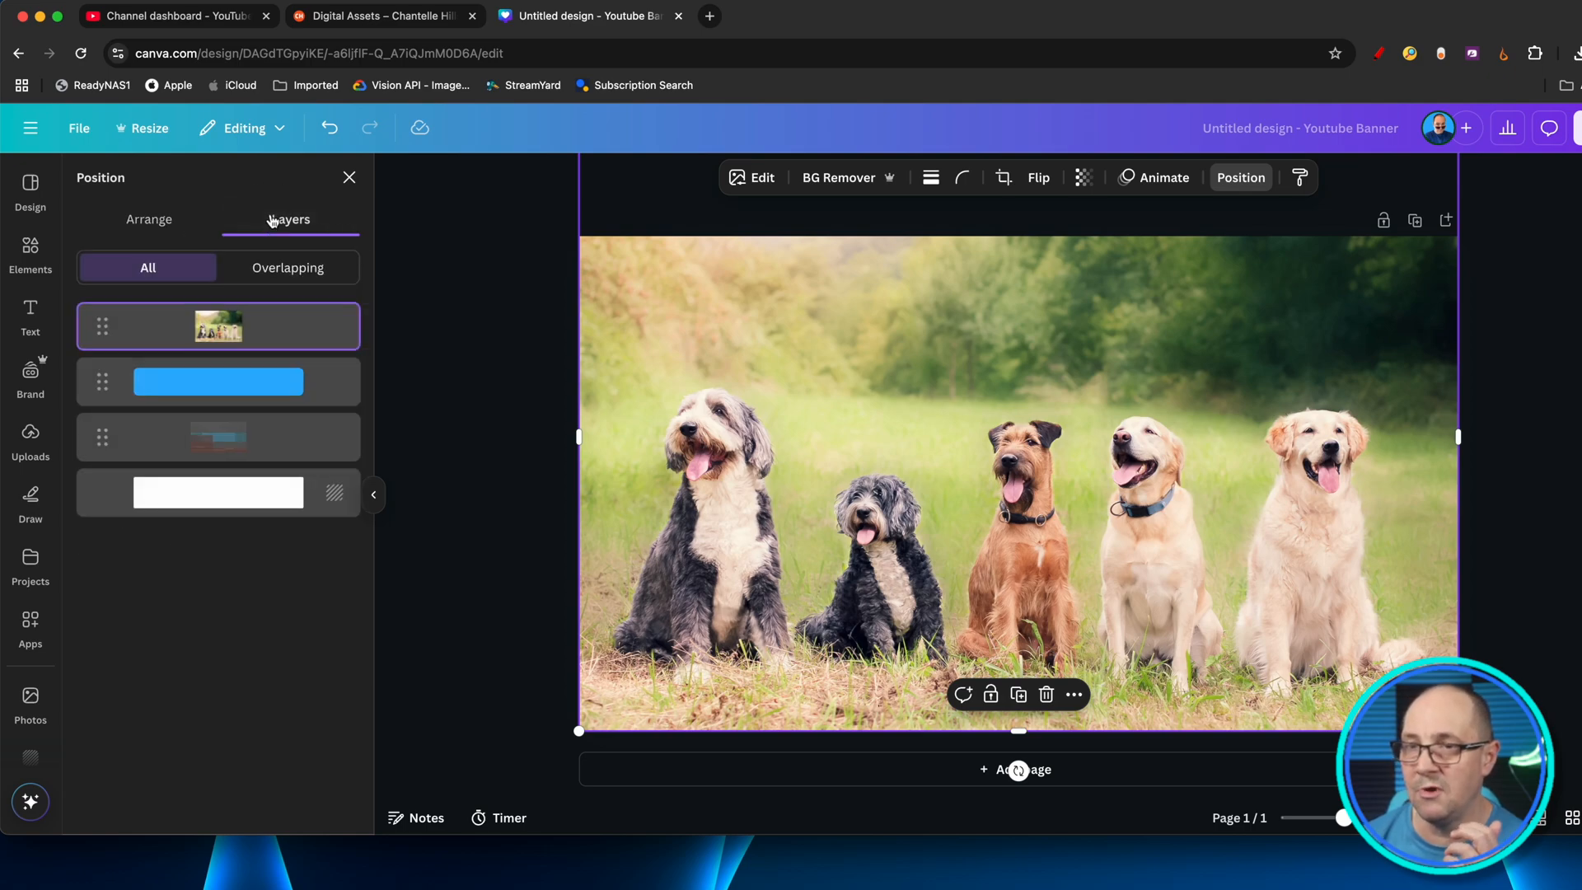
drag(98, 327, 93, 415)
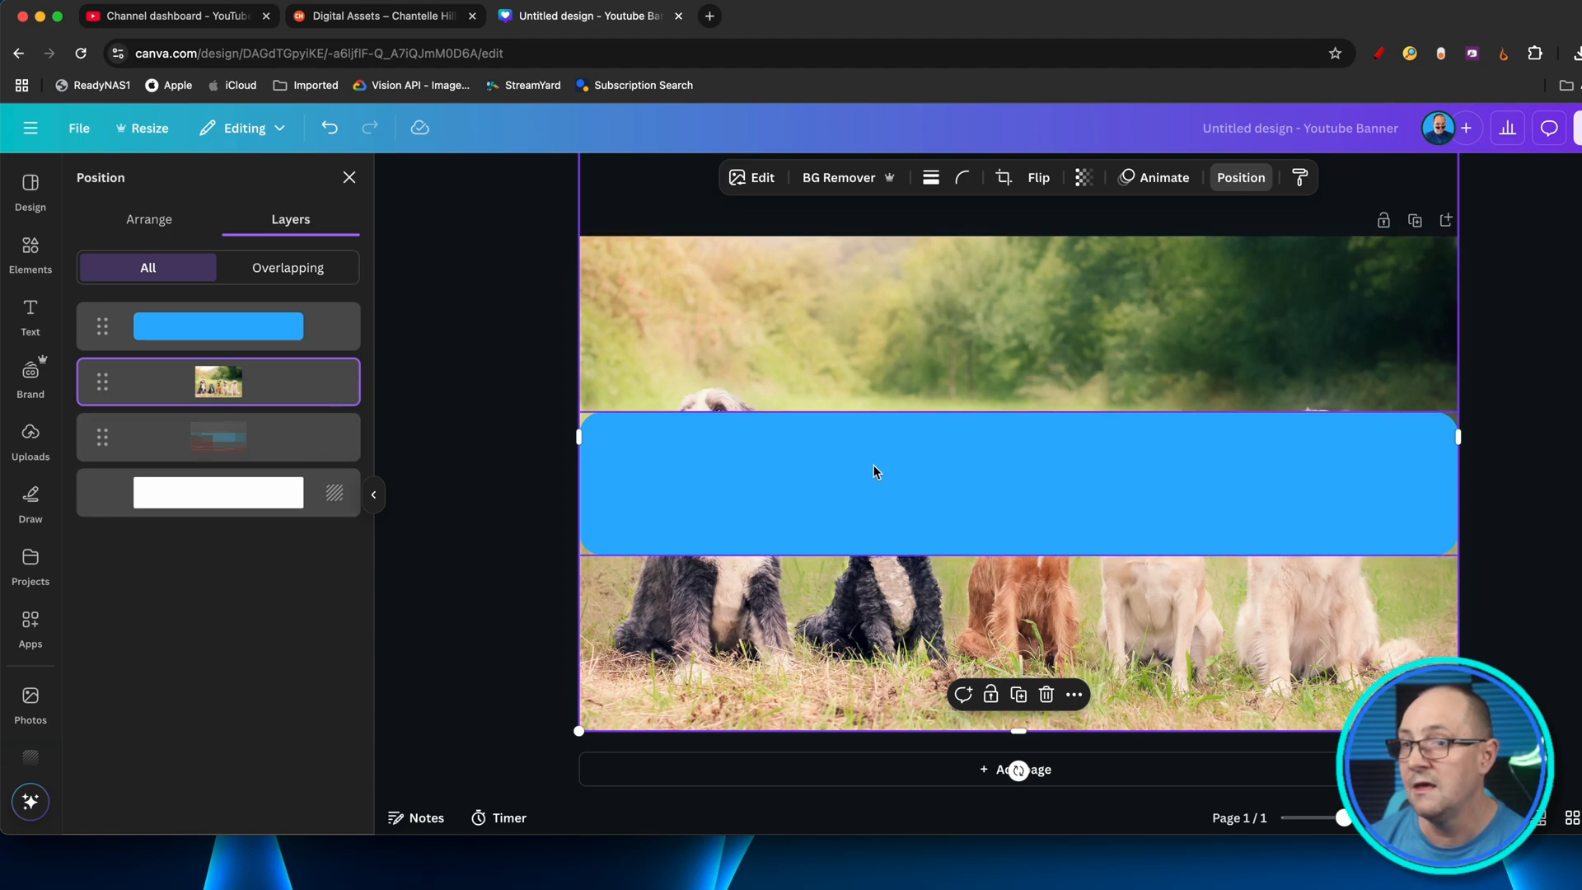
Set the transparency of the blue rounded band to 70.
click(239, 326)
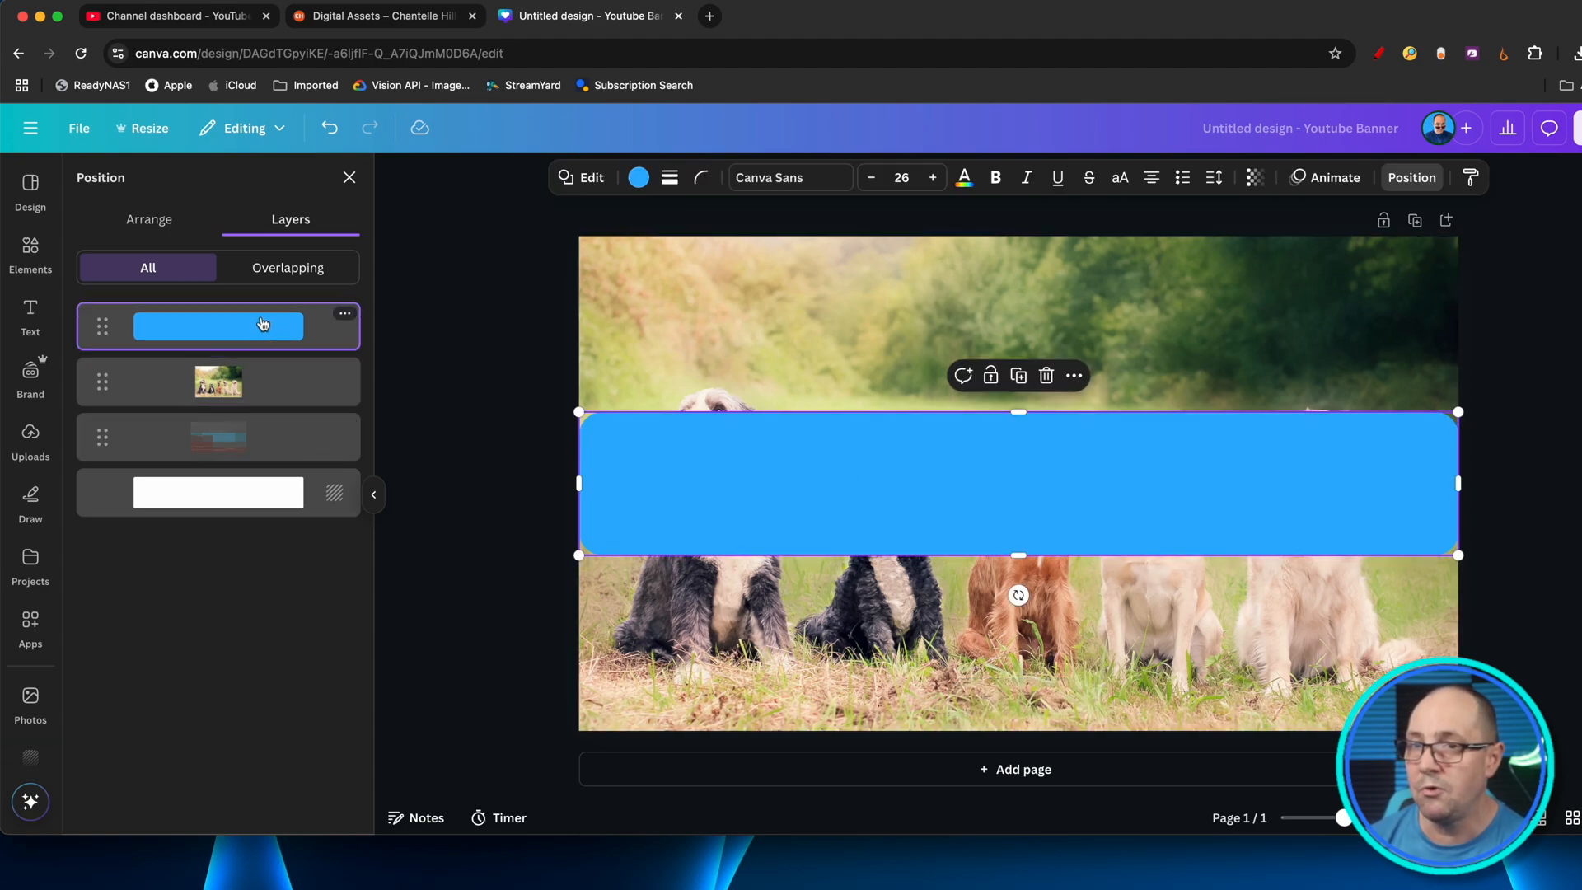
click(1254, 177)
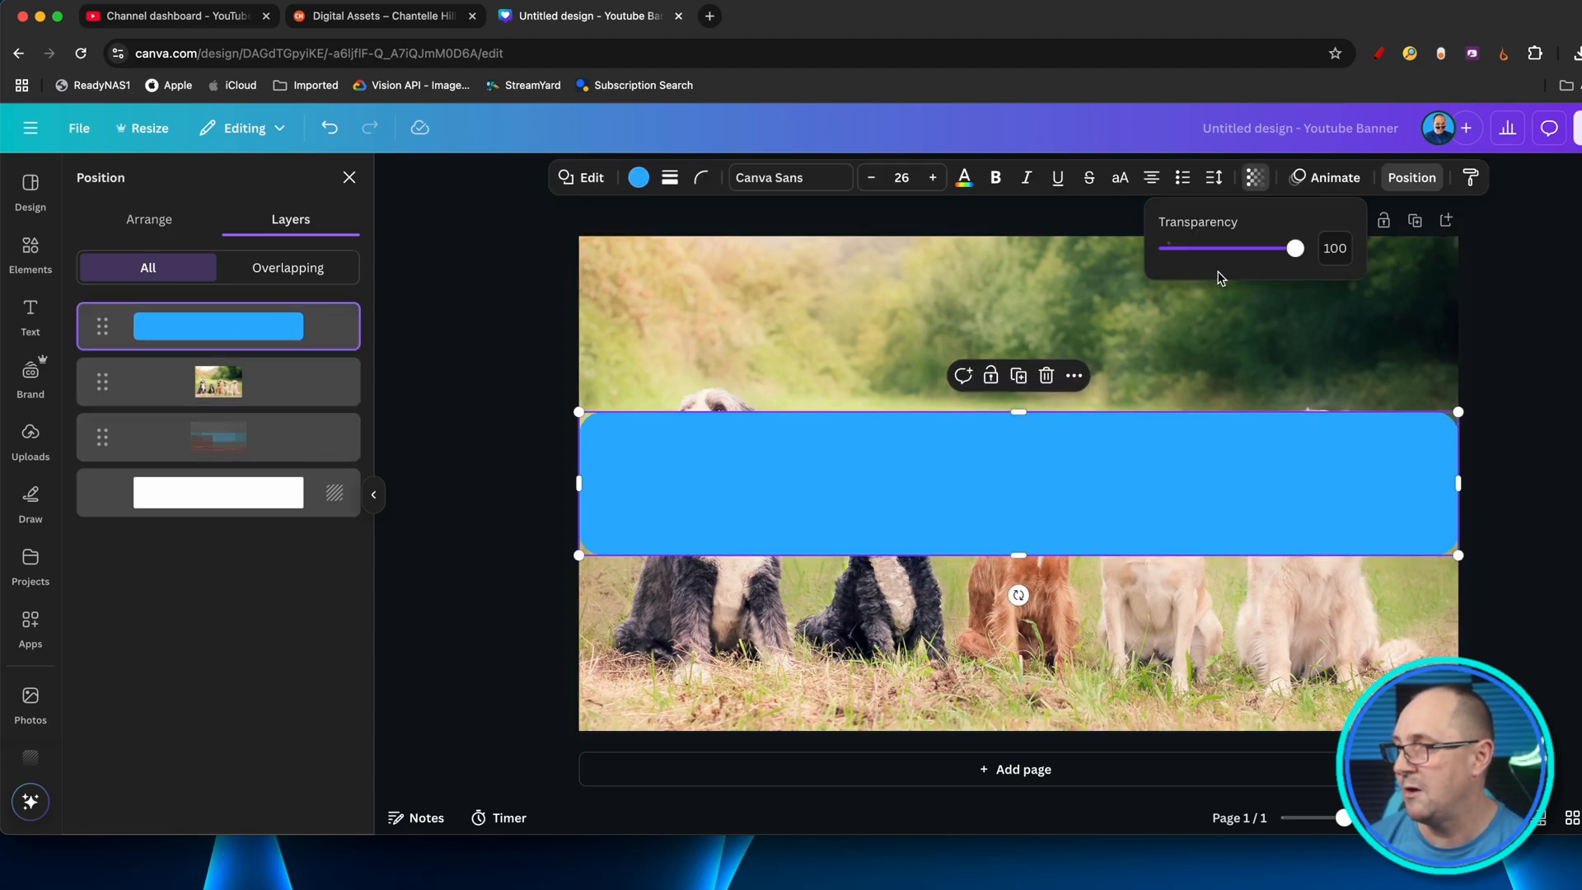
drag(1294, 257, 1257, 262)
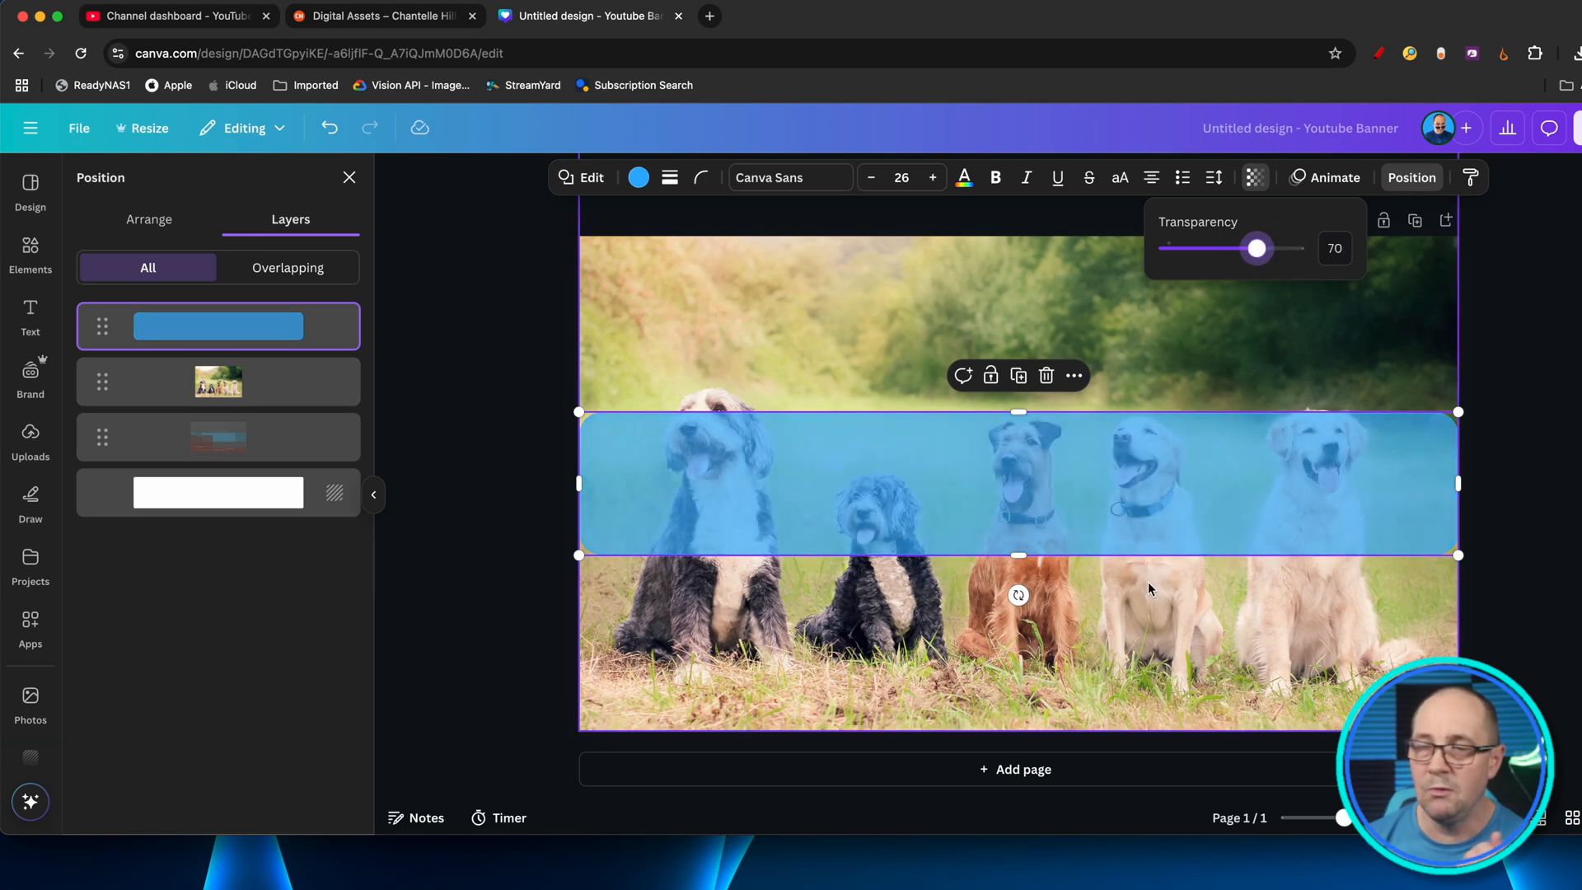
click(1104, 634)
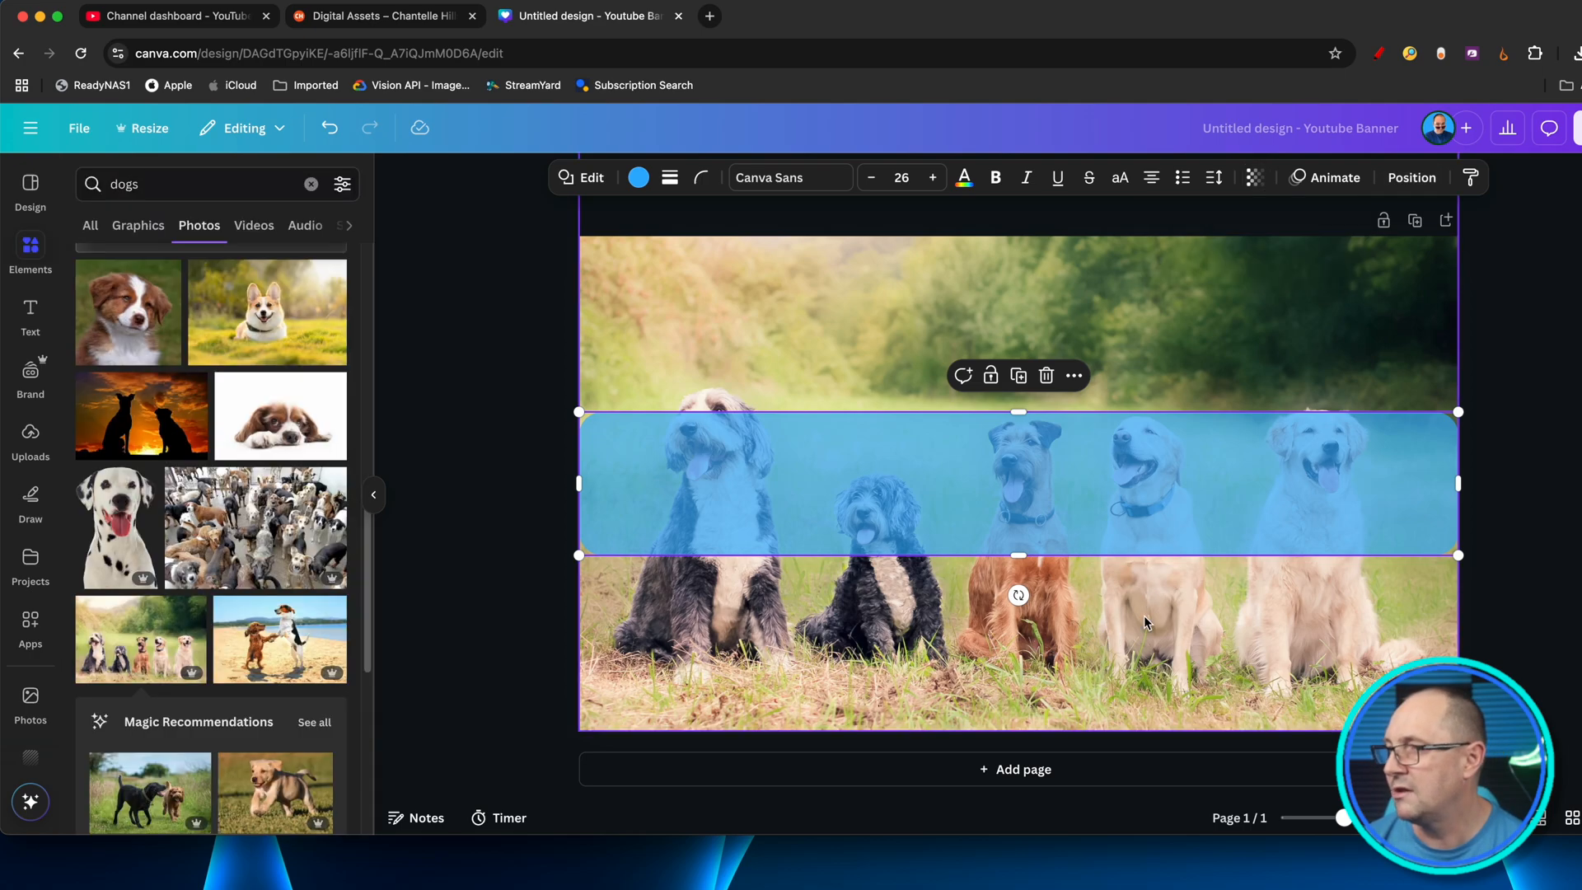
Shift the five-dogs photo down slightly so the dogs' heads sit within the blue band.
click(1143, 624)
drag(1098, 648, 1098, 660)
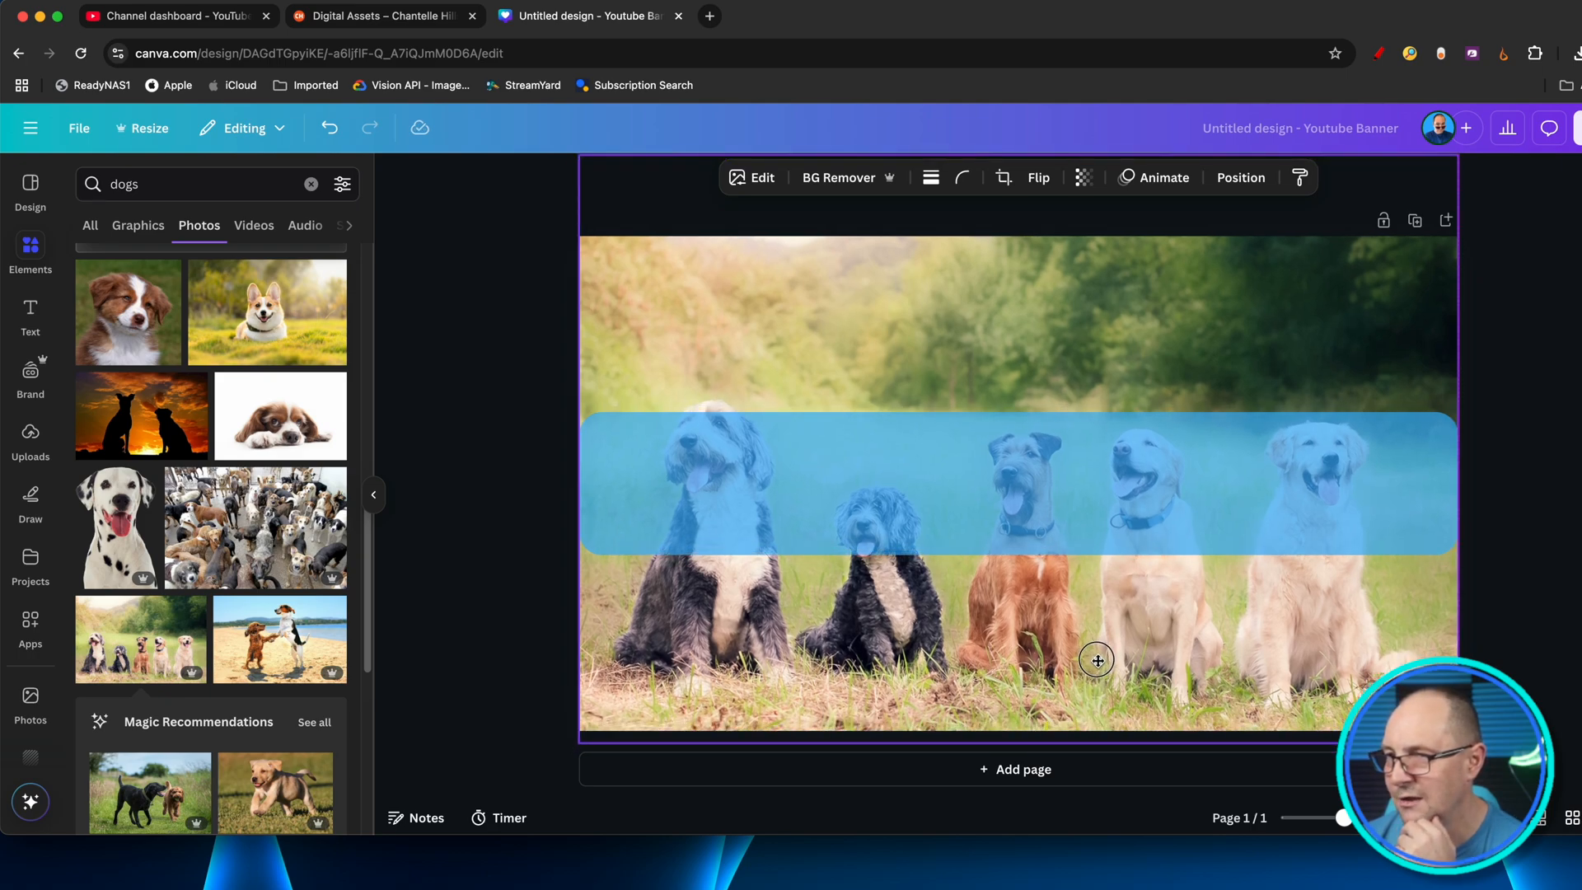
drag(1097, 660, 1098, 664)
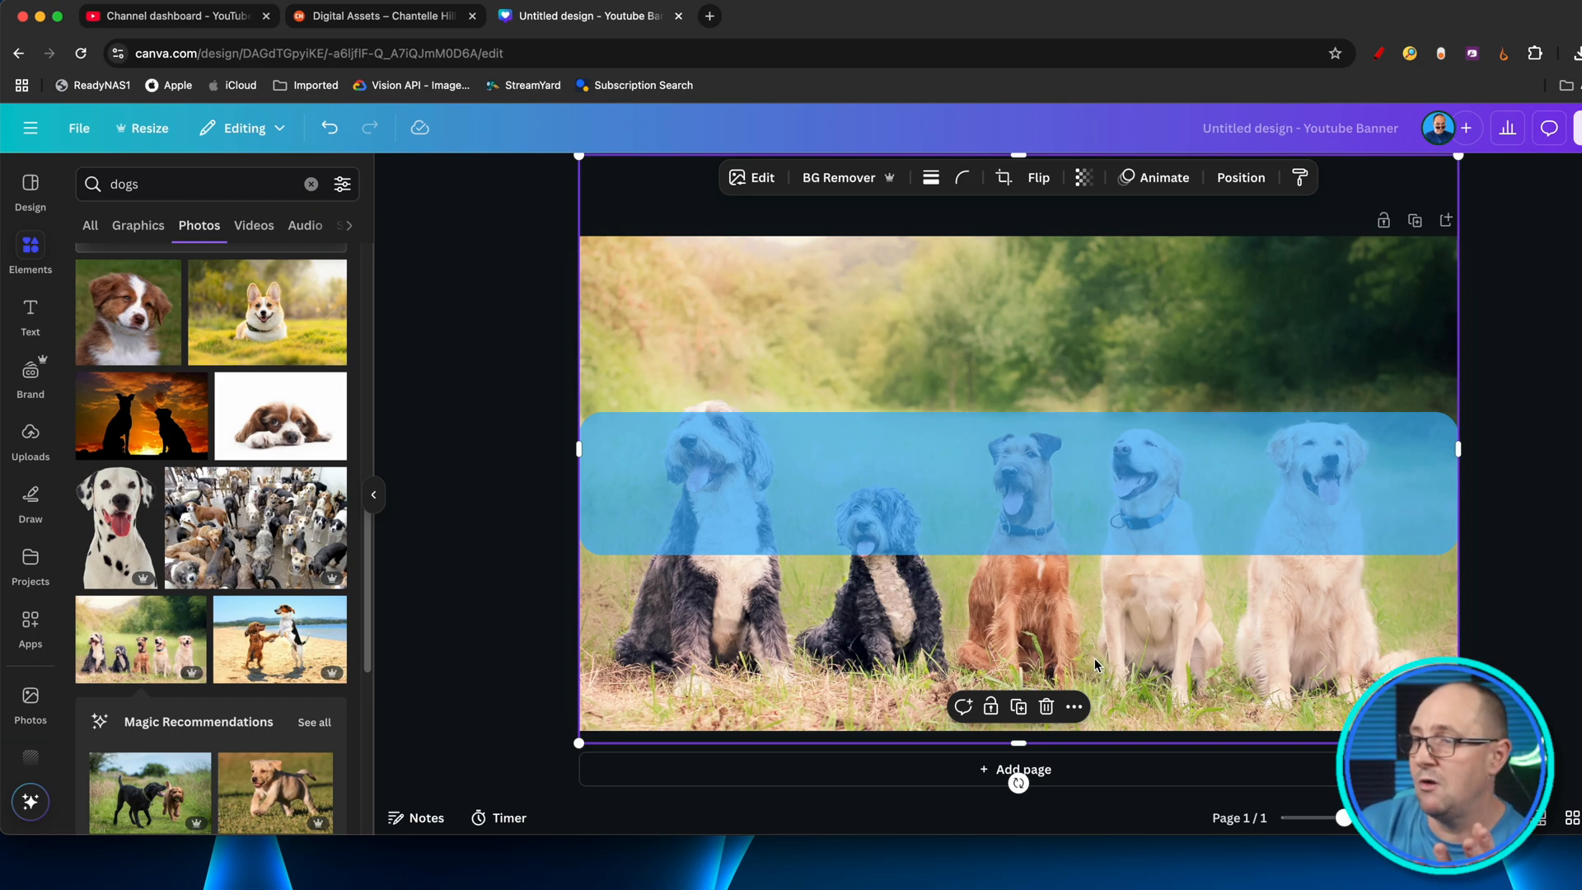
click(1516, 601)
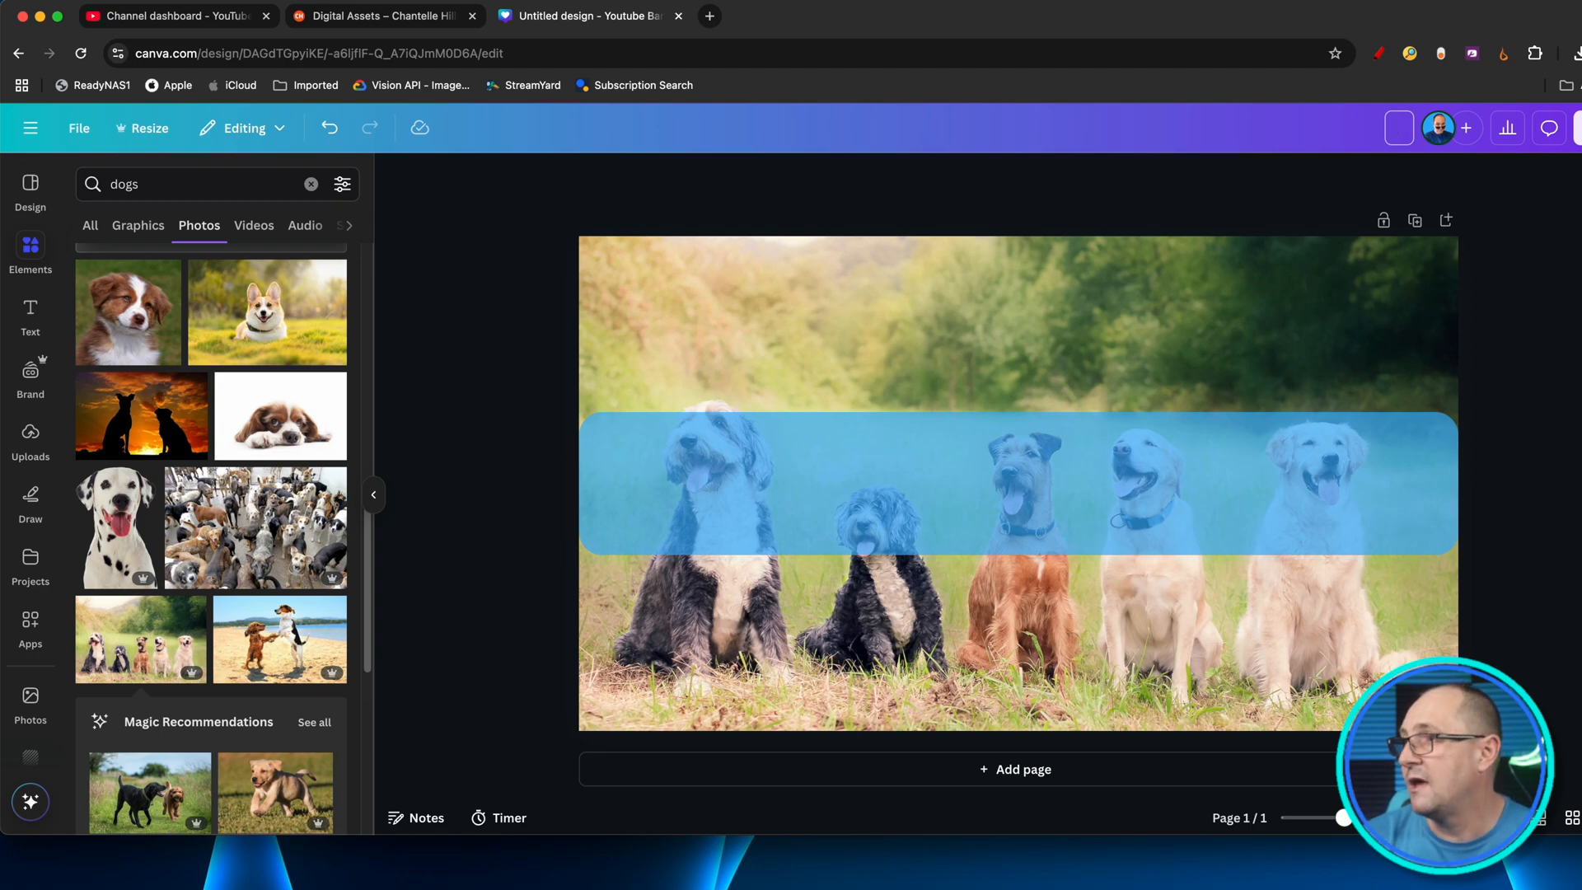
Bring the semi-transparent banner template to the front of the layer order, above the blue band and dogs photo.
click(1308, 292)
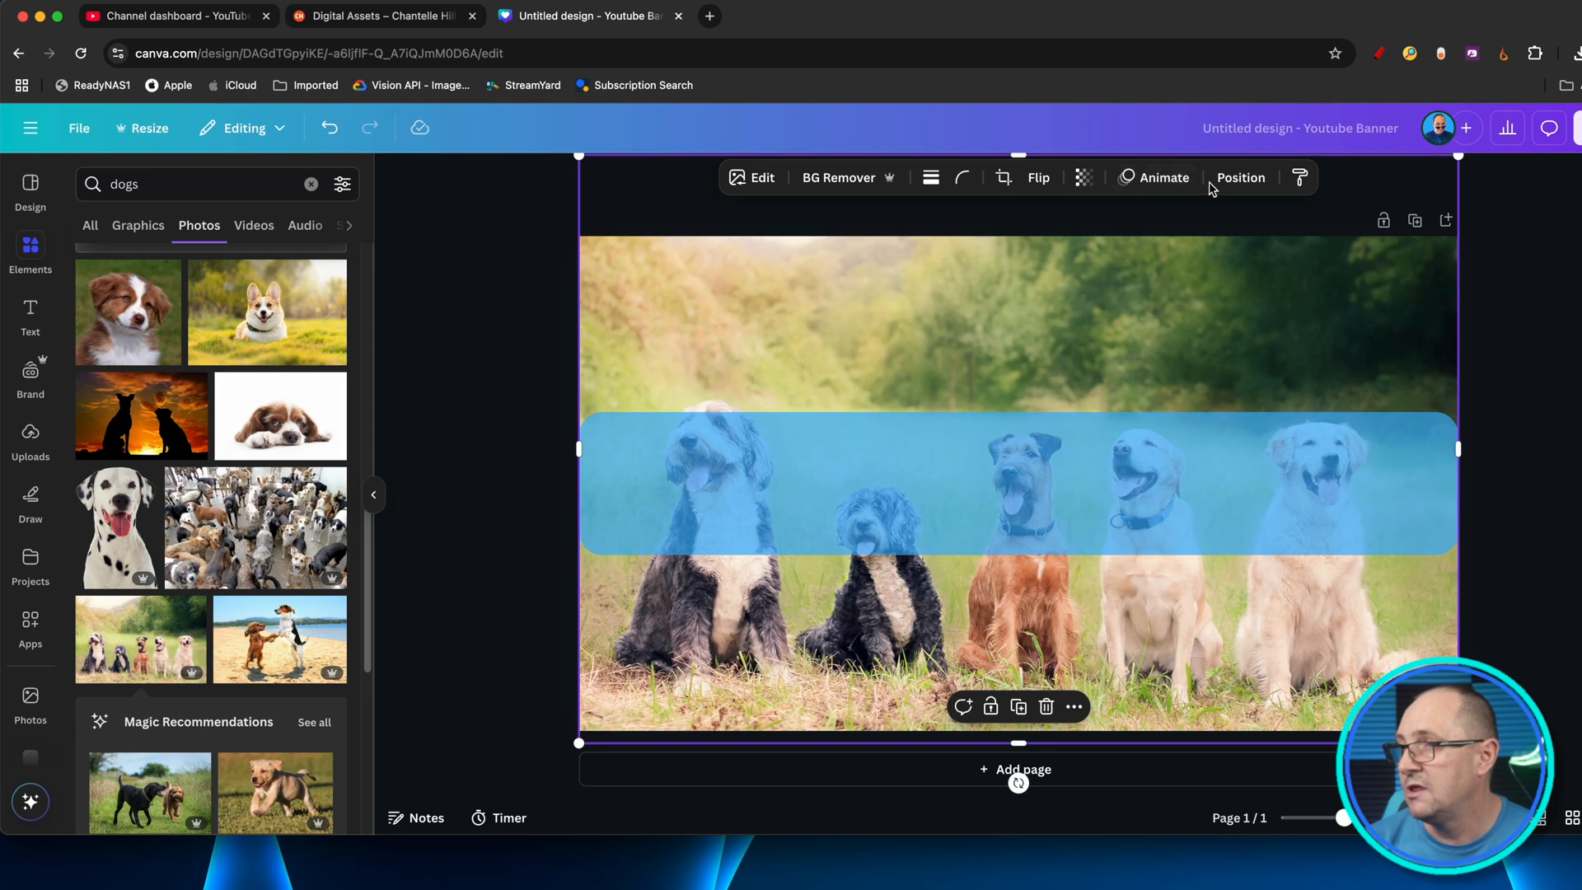
click(1236, 178)
click(180, 437)
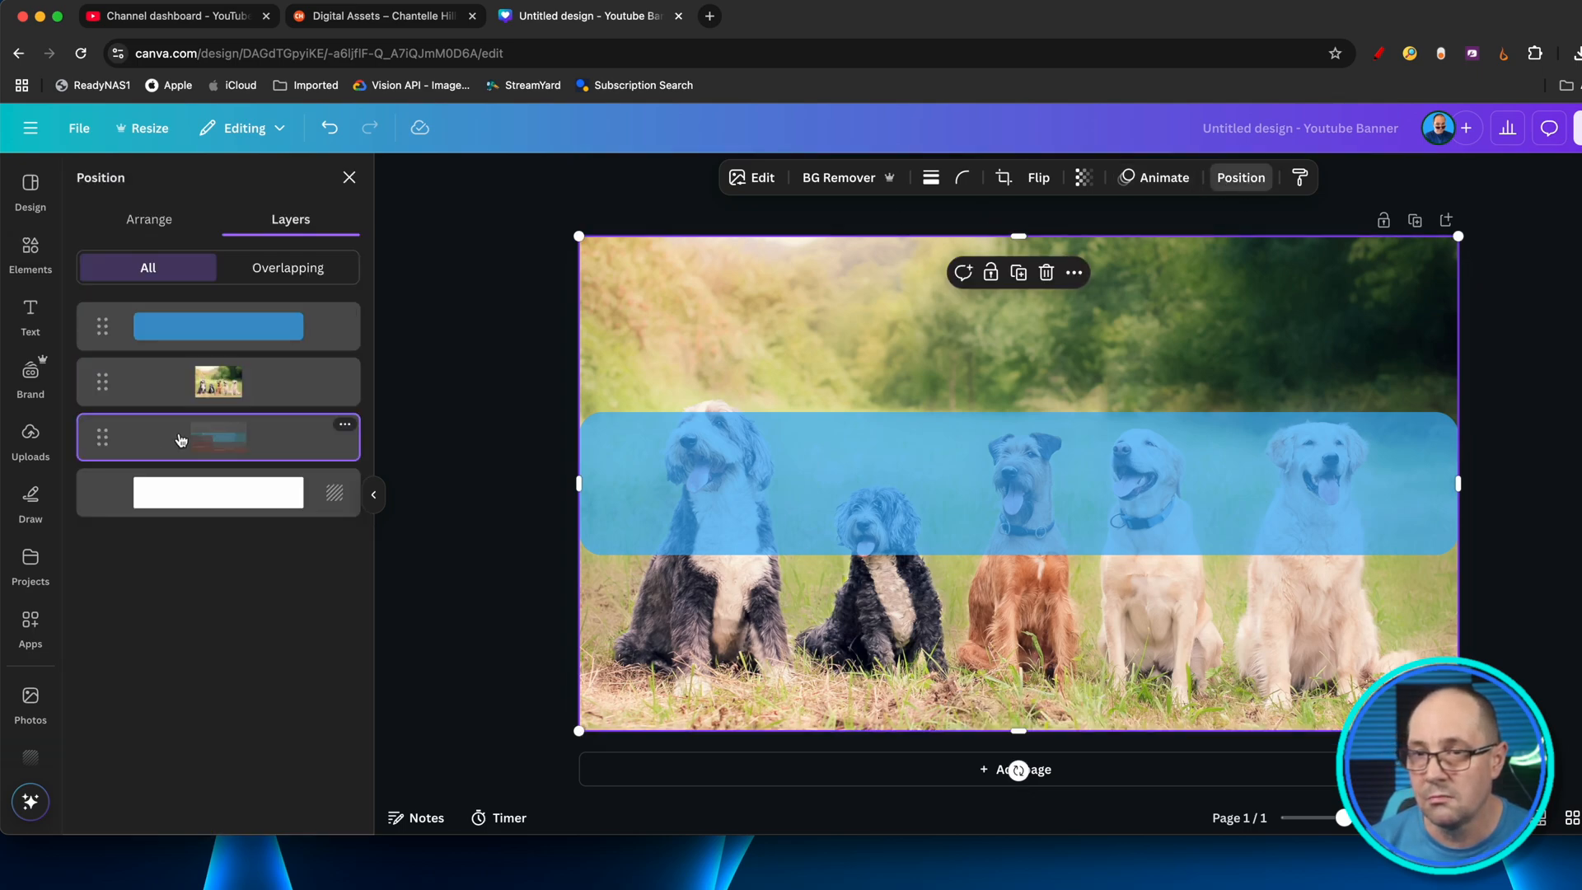
drag(93, 436, 87, 302)
drag(99, 442, 100, 322)
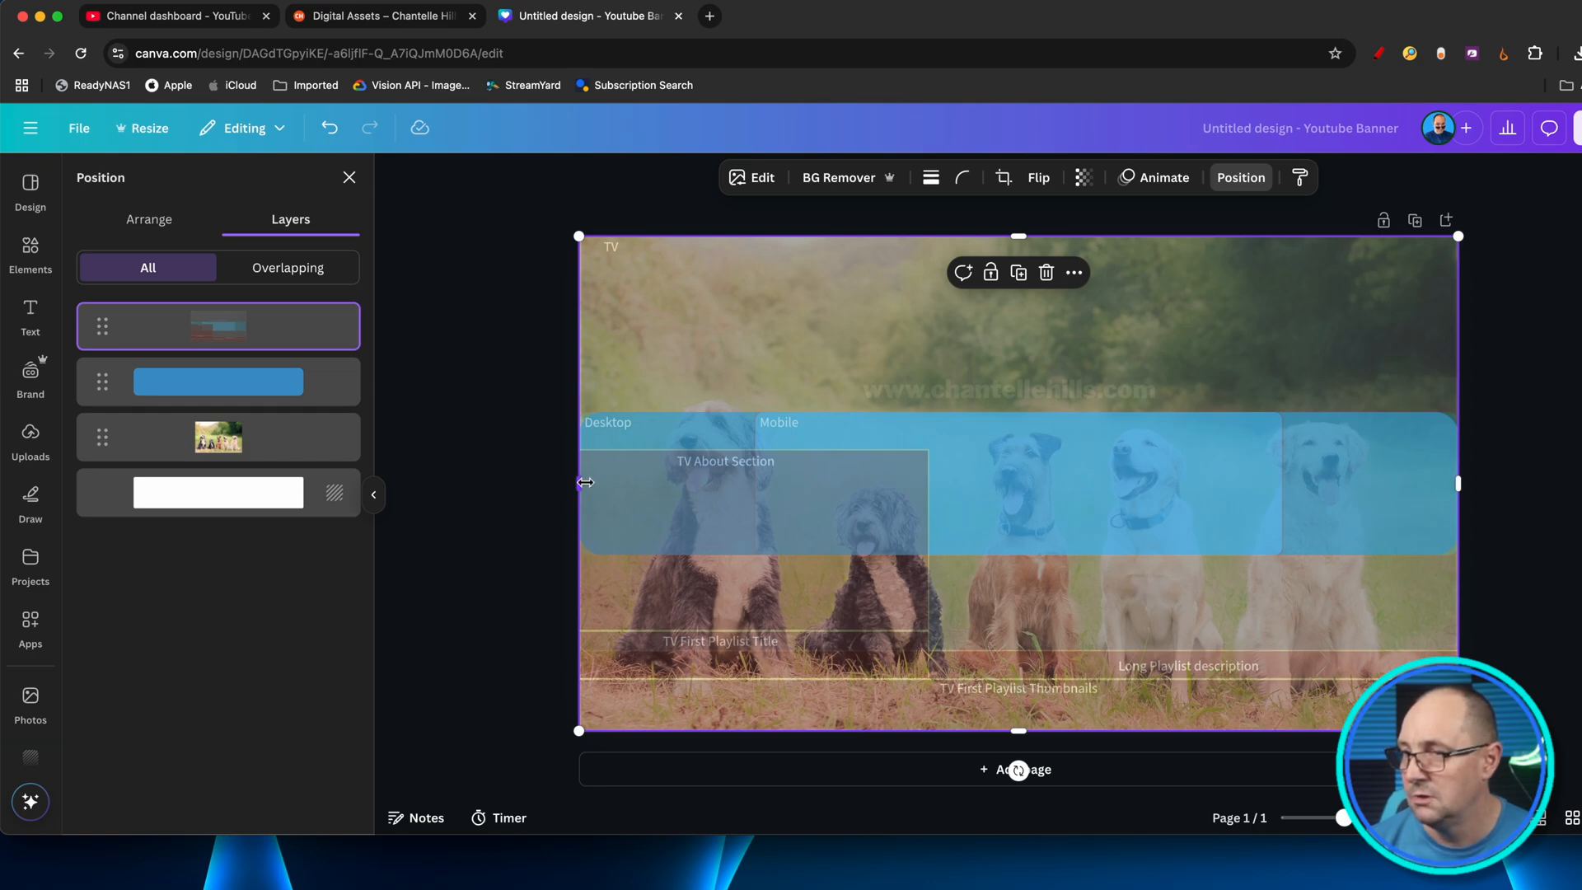
click(422, 379)
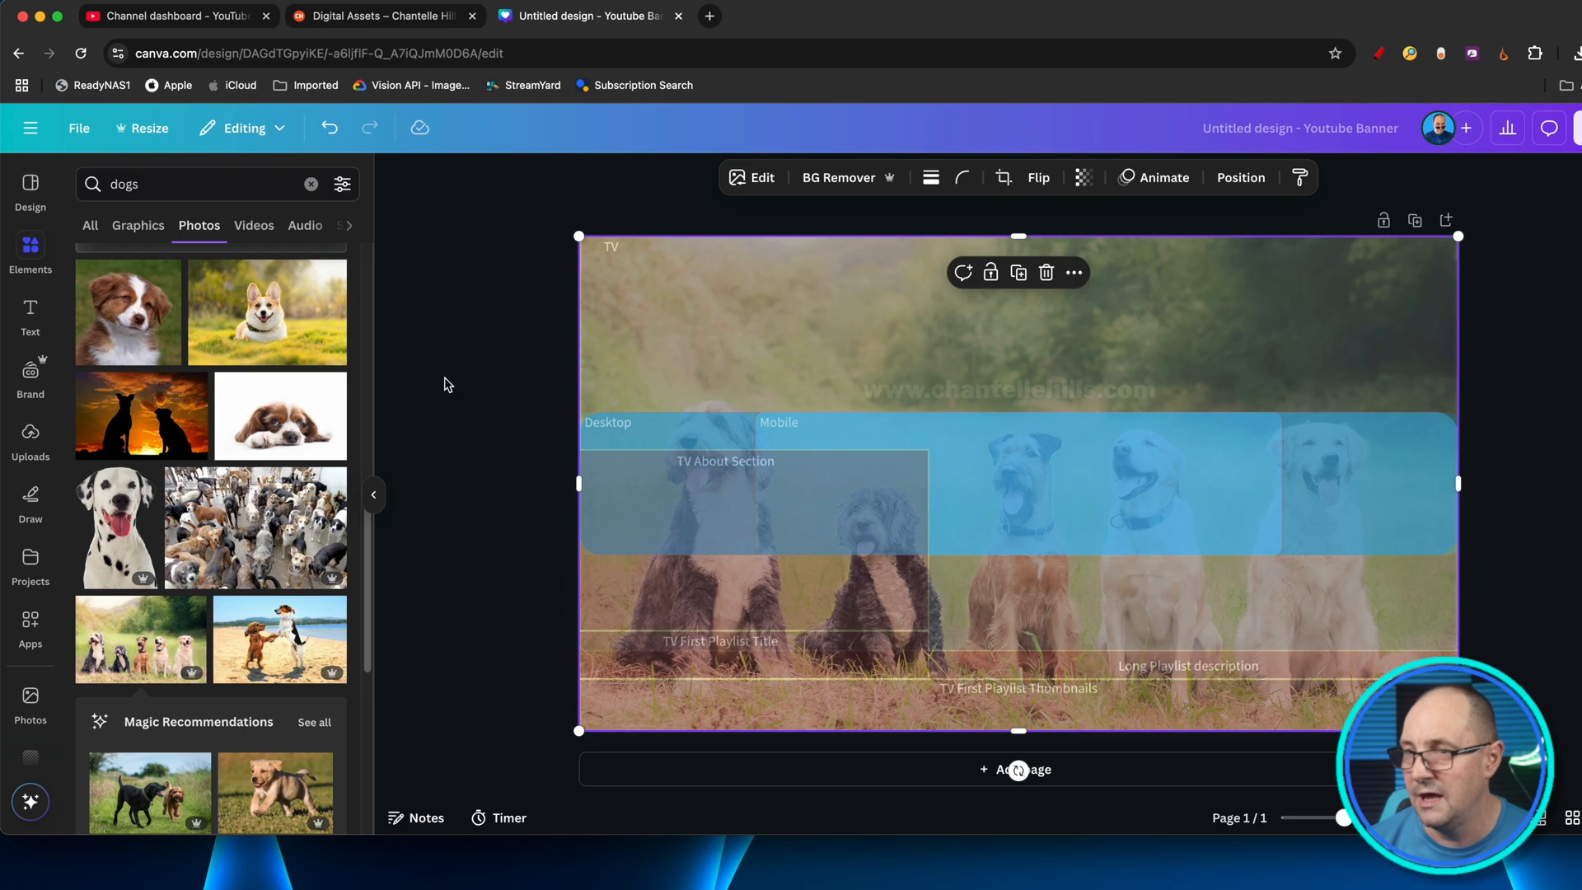
Add a brand-kit Title text reading "Dogs R Us" to the banner.
click(27, 313)
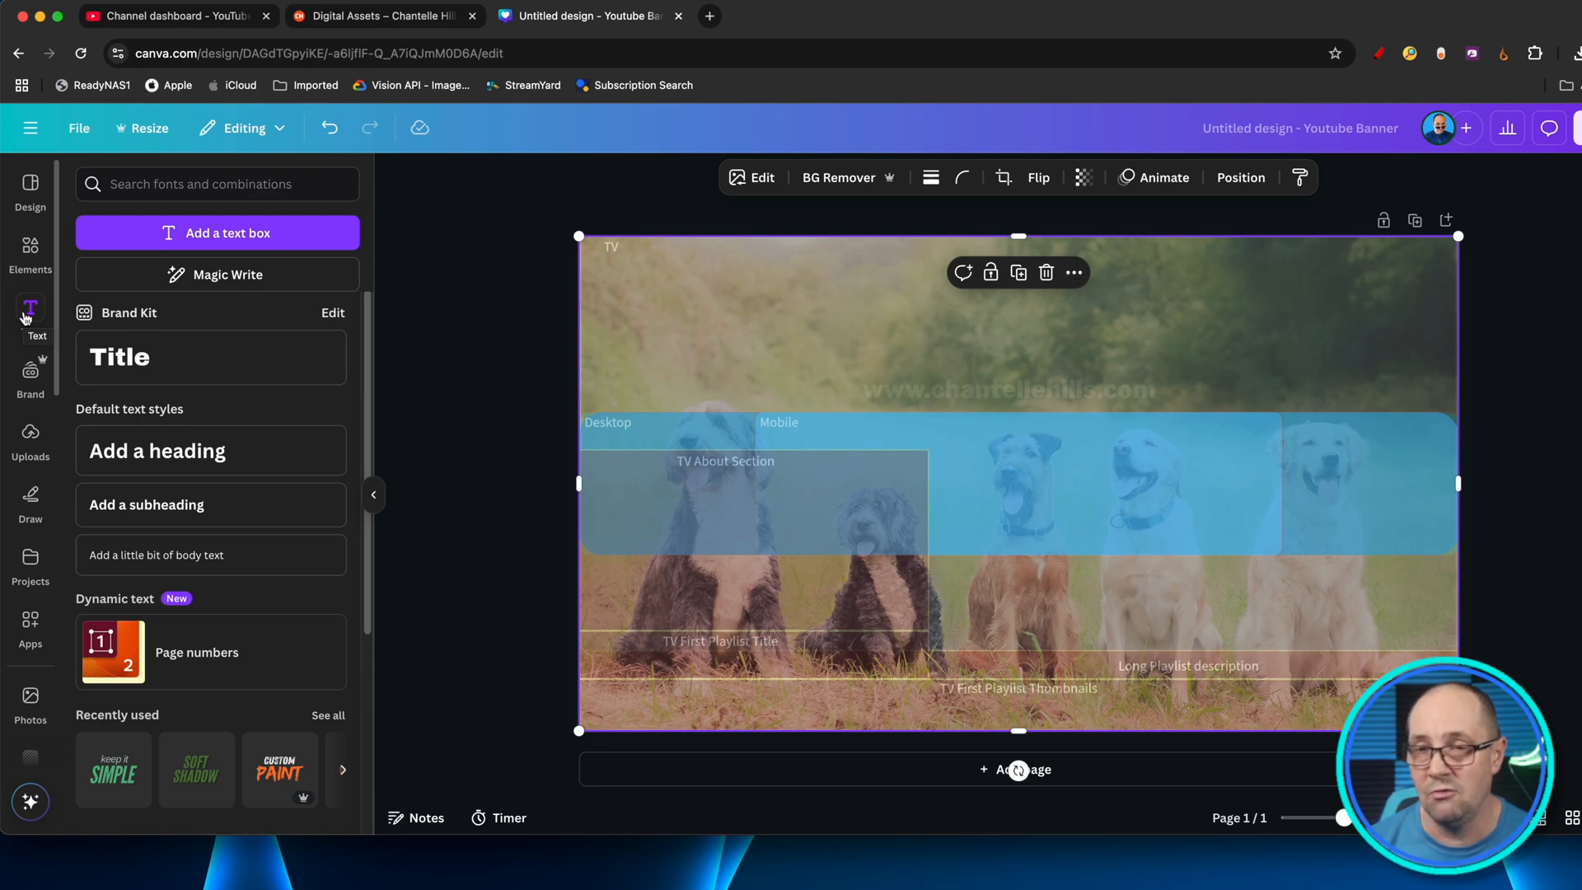
click(170, 359)
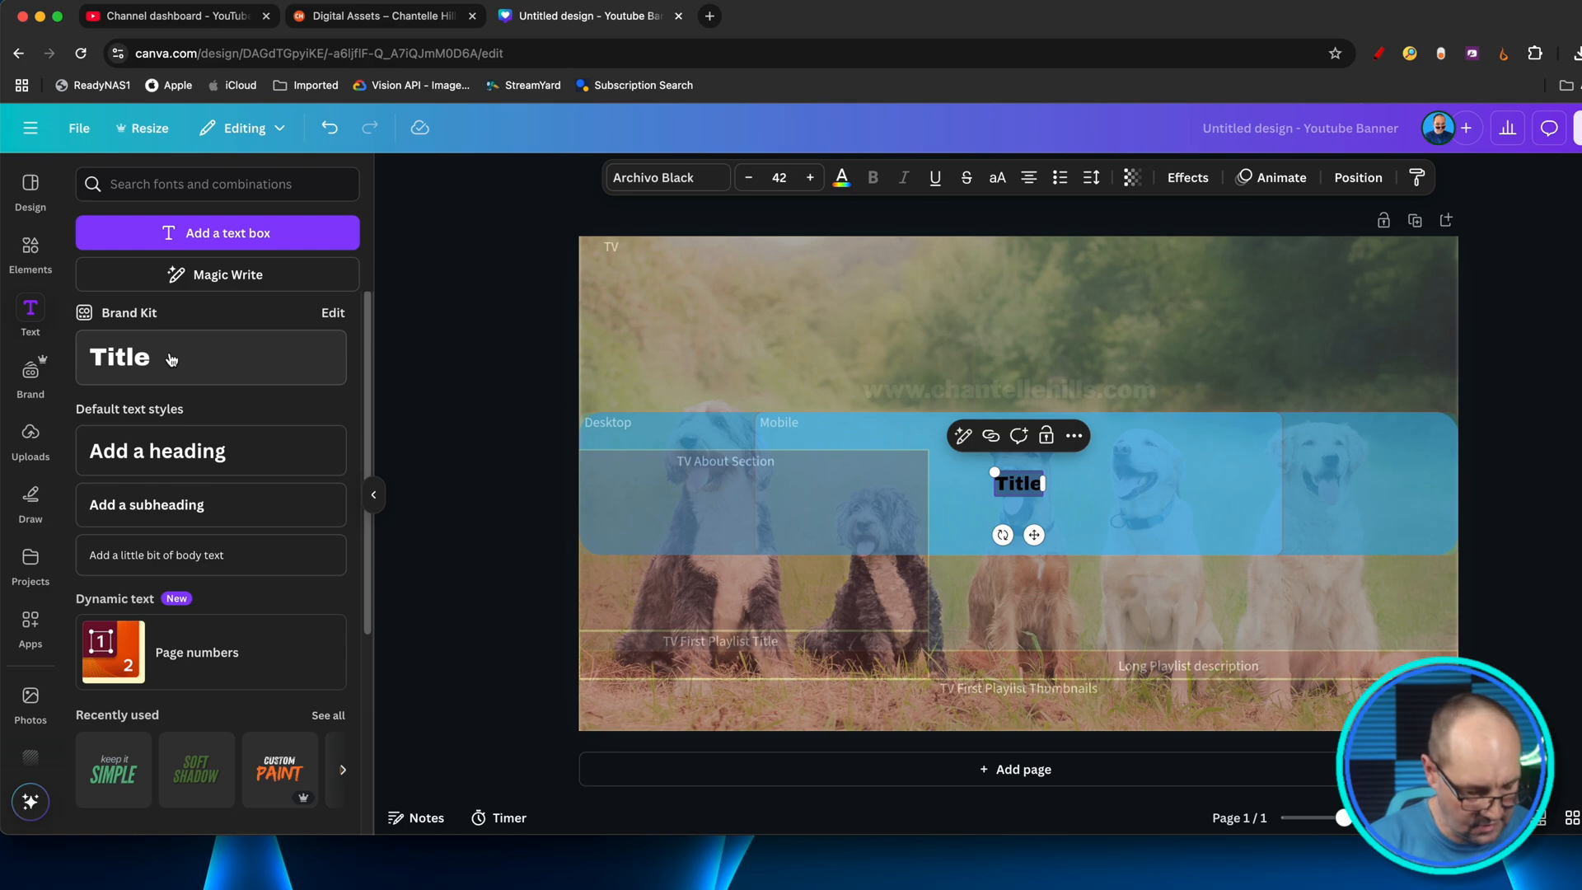
text(Dogs R Us)
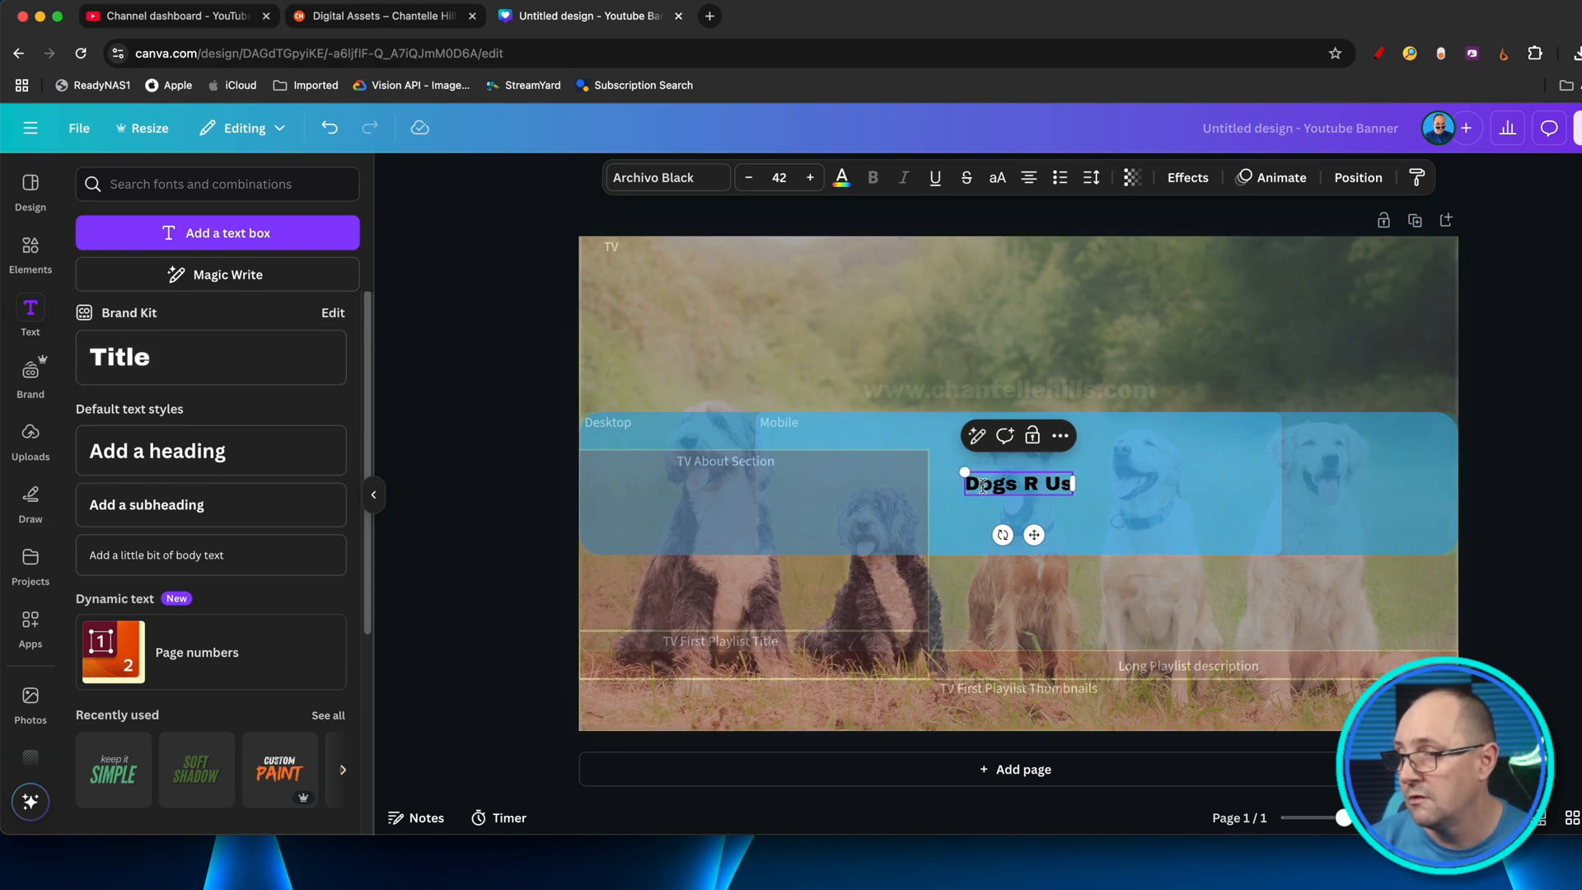
Enlarge the "Dogs R Us" title to size 91.6 and place it in the upper part of the template's Mobile area.
drag(965, 474, 784, 434)
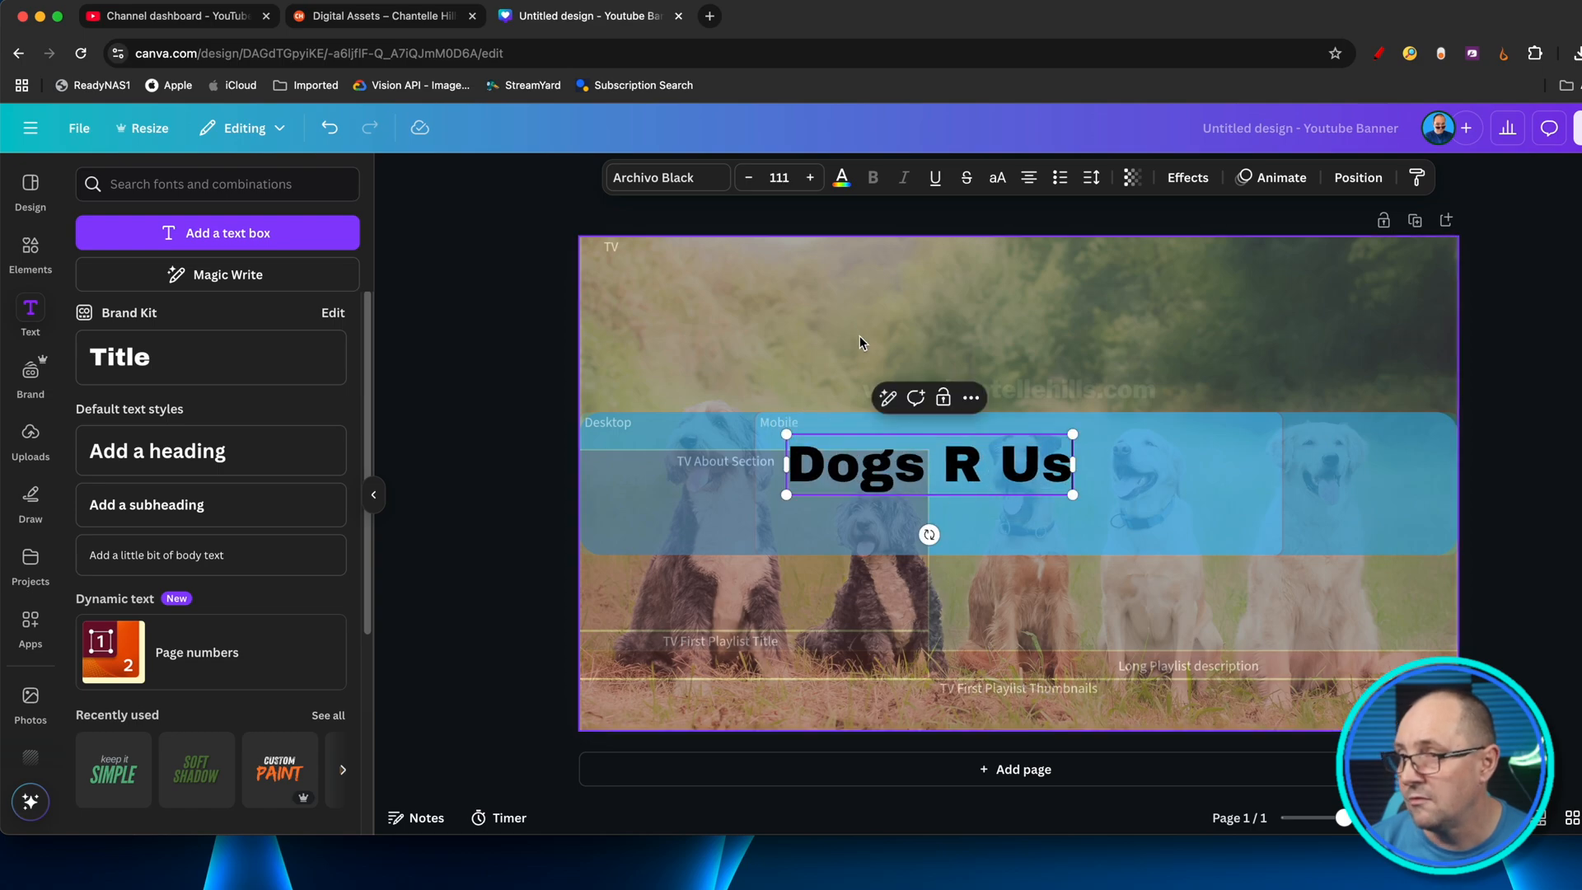
click(475, 355)
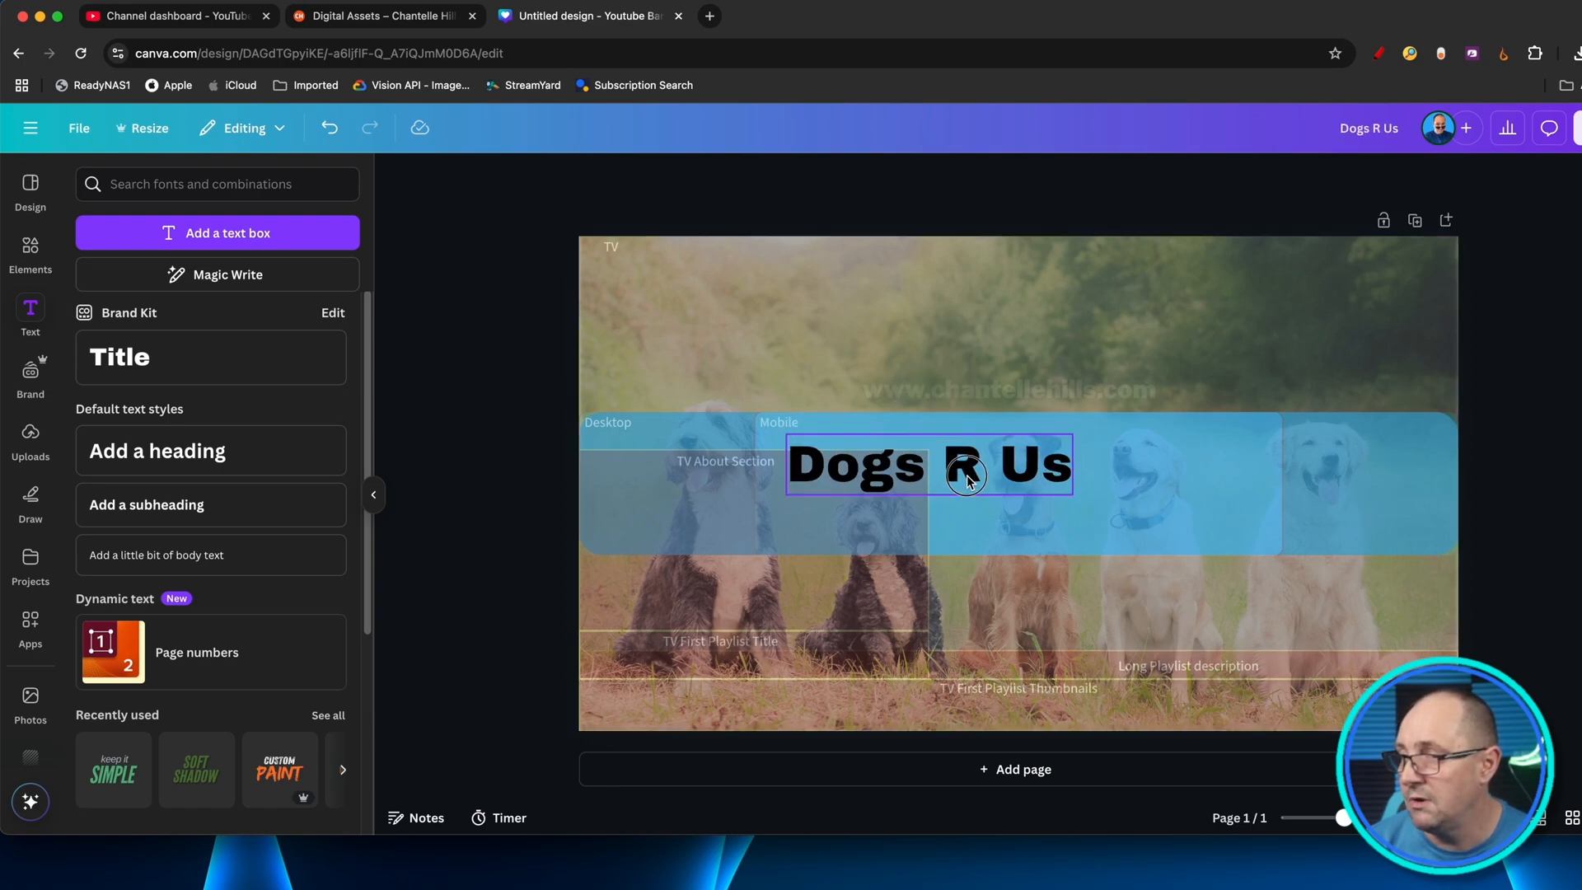
drag(979, 484, 963, 468)
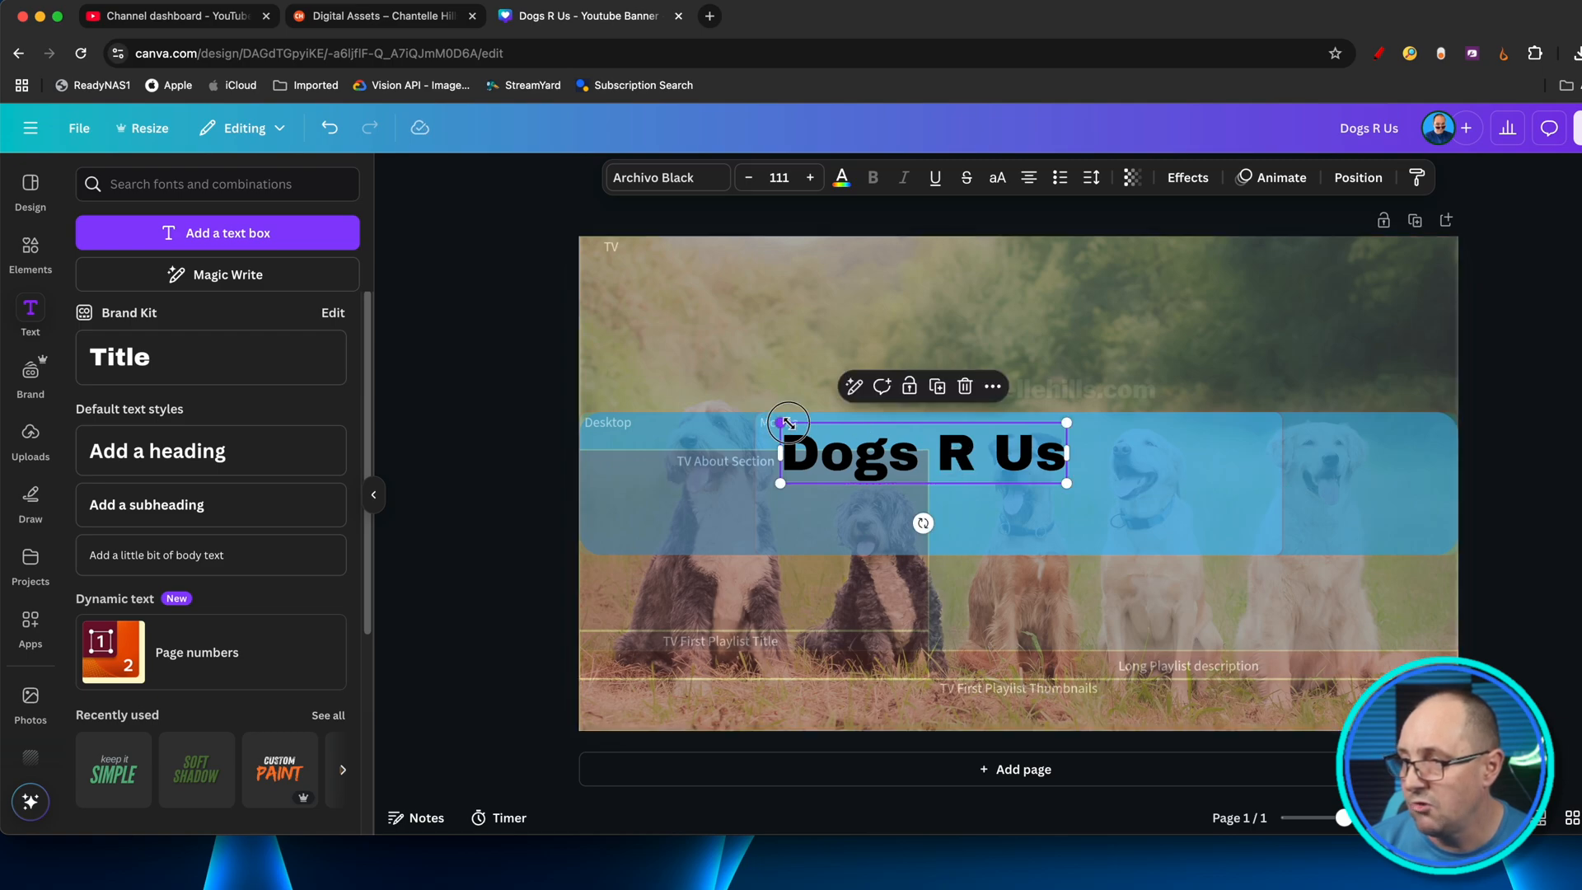
drag(778, 420, 831, 434)
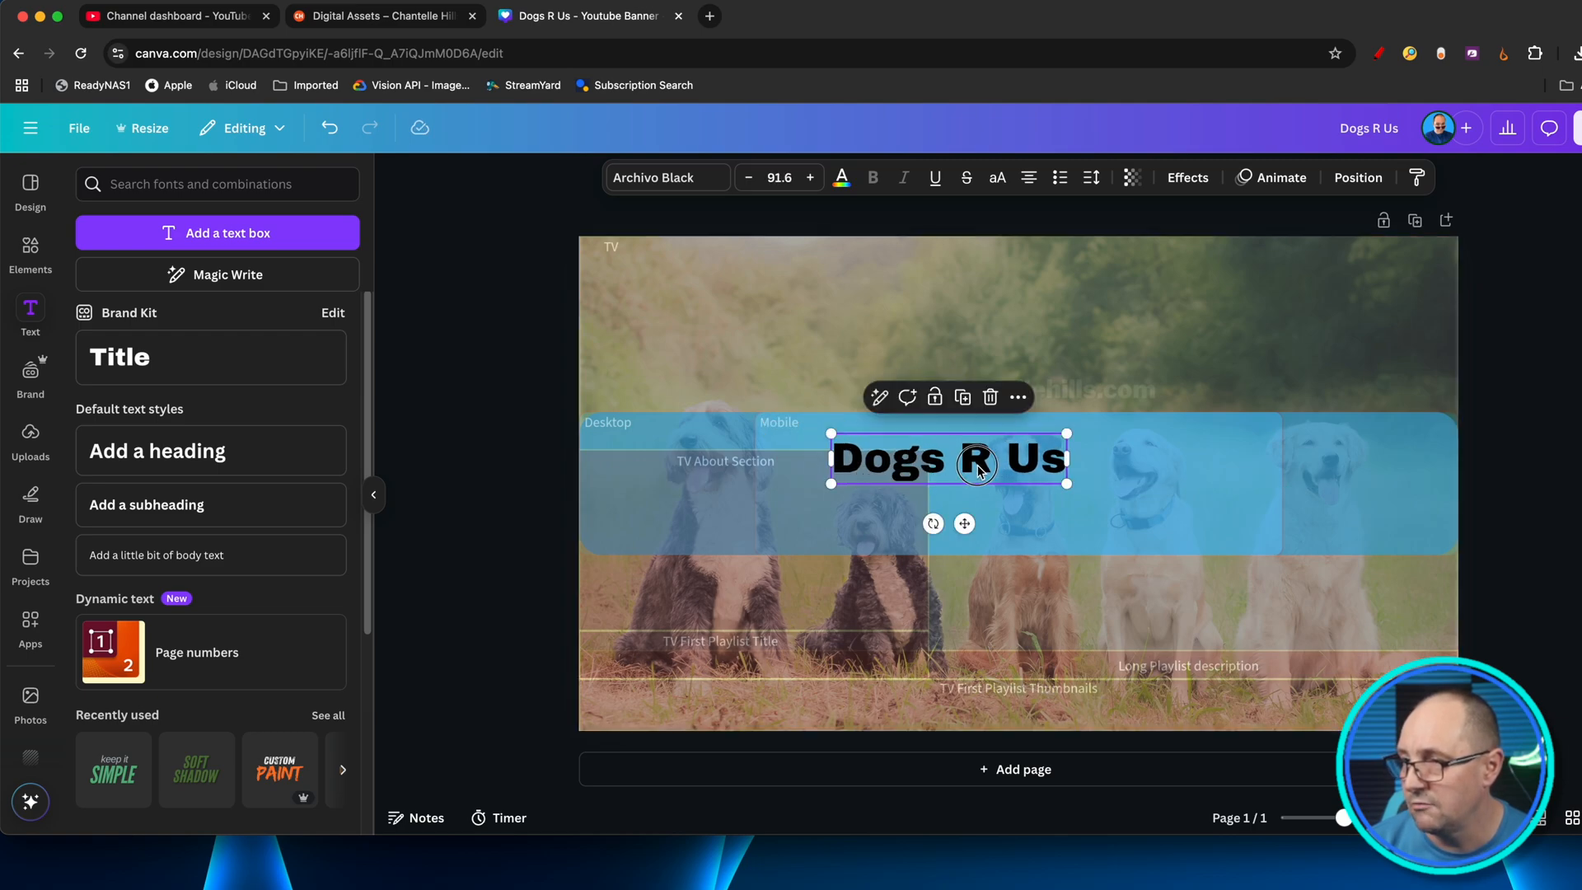
drag(978, 469, 930, 458)
Colour the "Dogs R Us" title with the pink brand colour and give it a shadow effect.
click(667, 177)
click(841, 177)
click(141, 427)
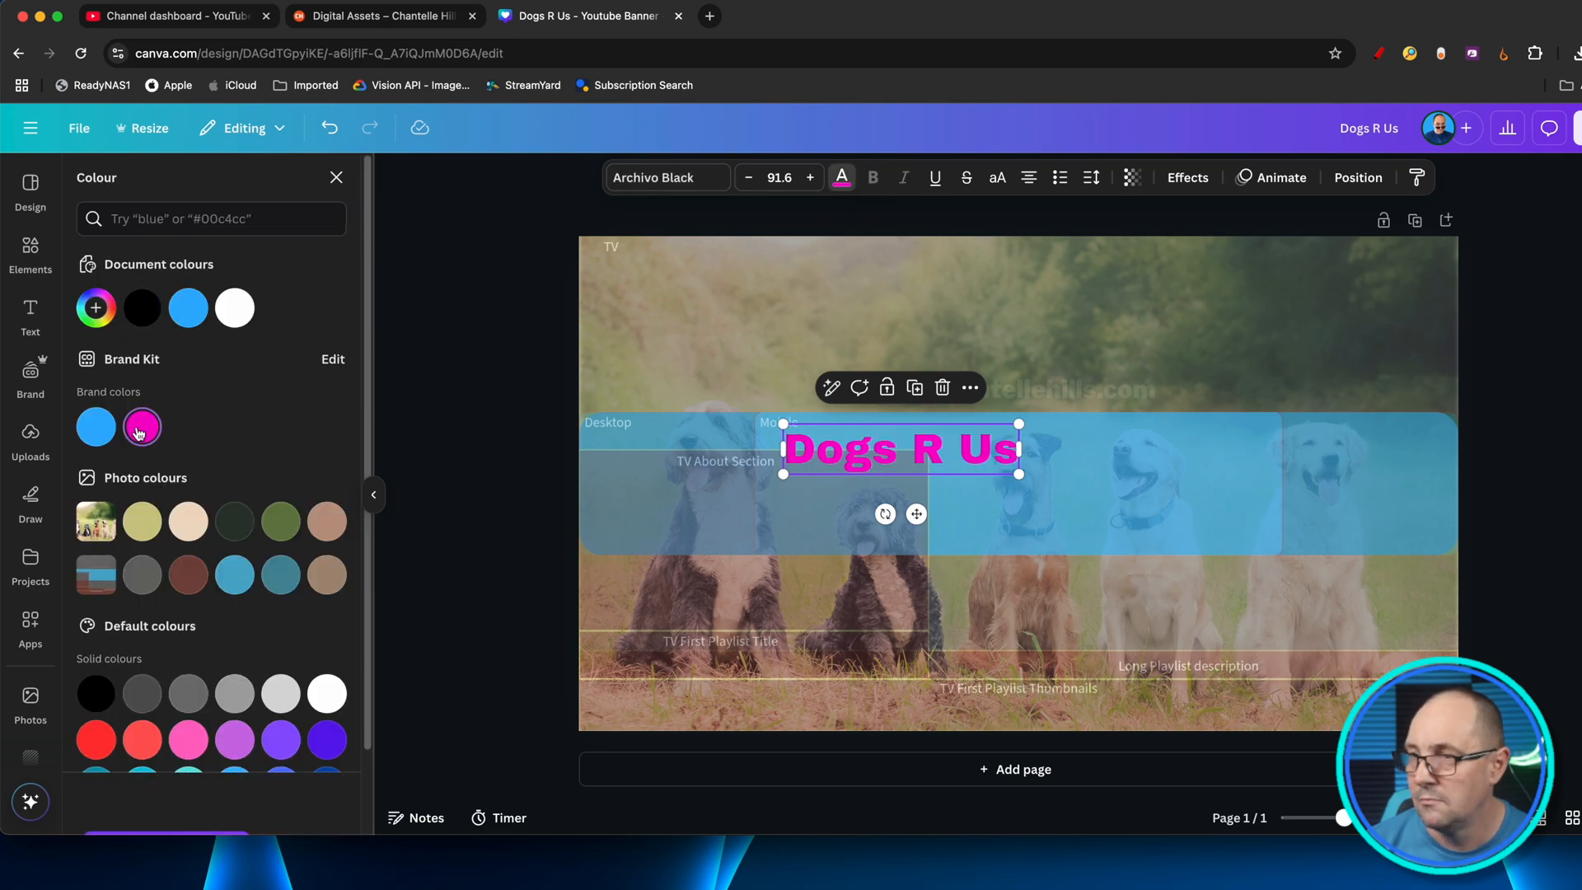
click(1187, 177)
click(211, 276)
drag(144, 571, 199, 574)
click(483, 345)
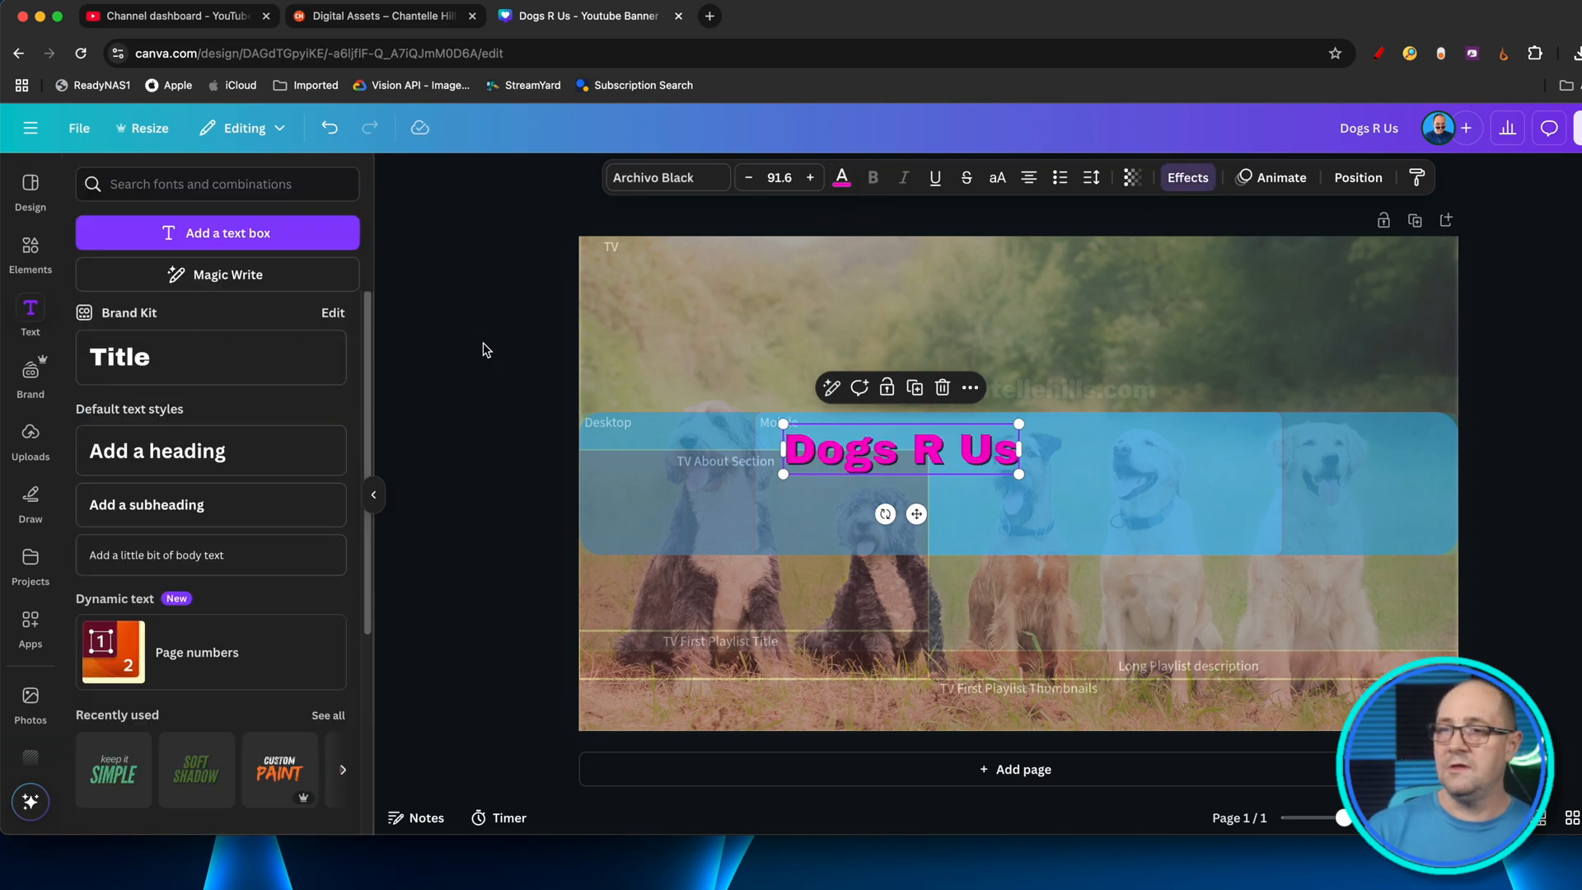
click(485, 349)
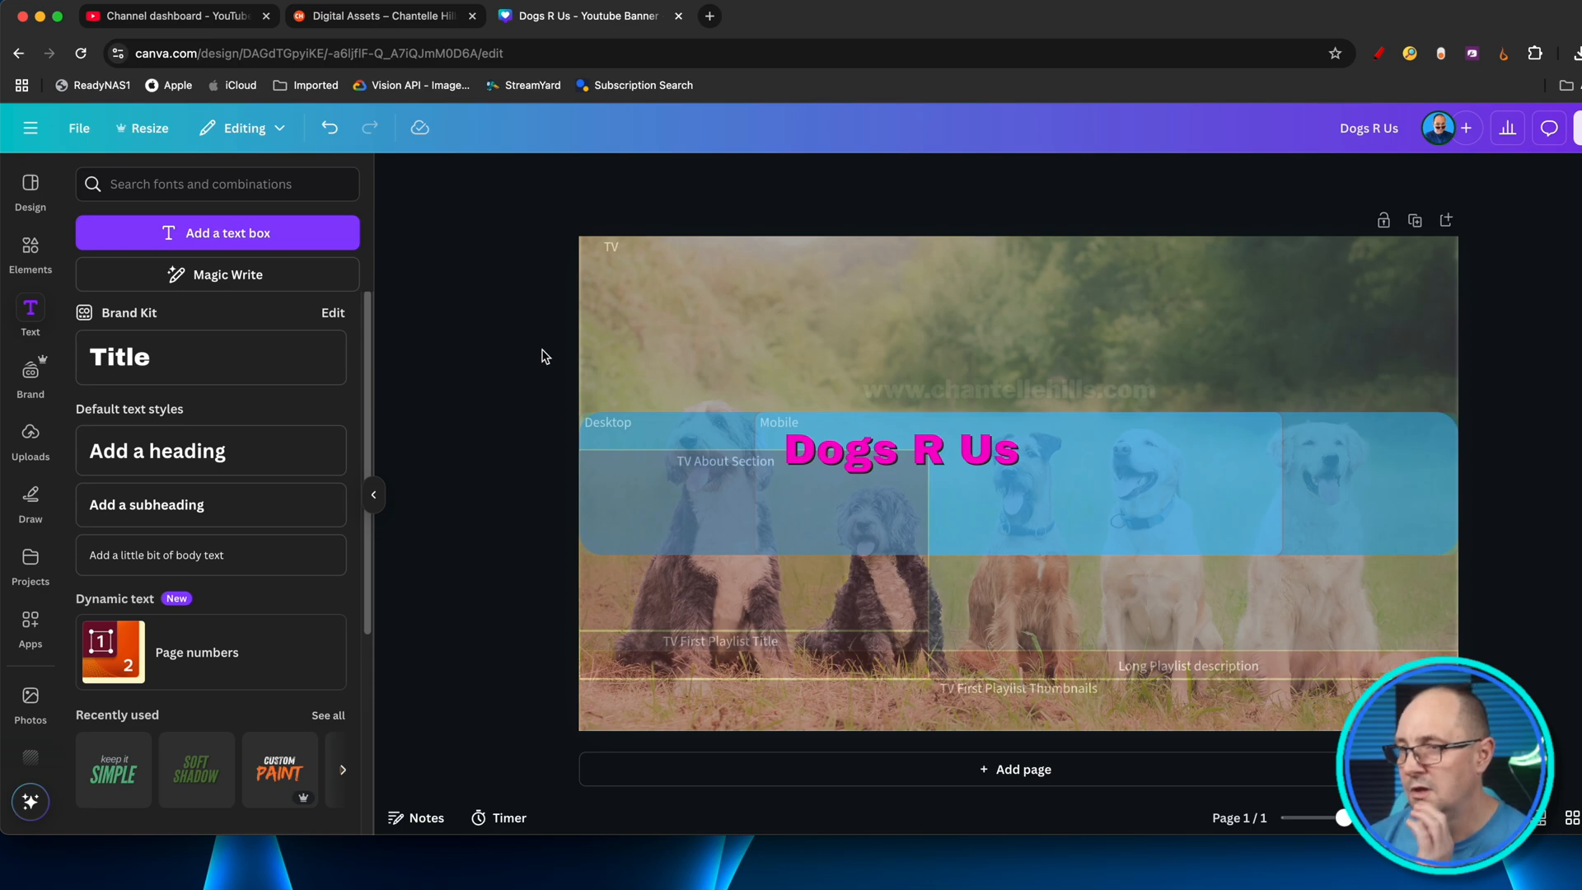
Shrink the "Dogs R Us" title slightly and align its start just inside the Mobile area's left boundary.
click(898, 454)
drag(898, 454, 877, 454)
drag(1004, 474, 890, 463)
click(397, 367)
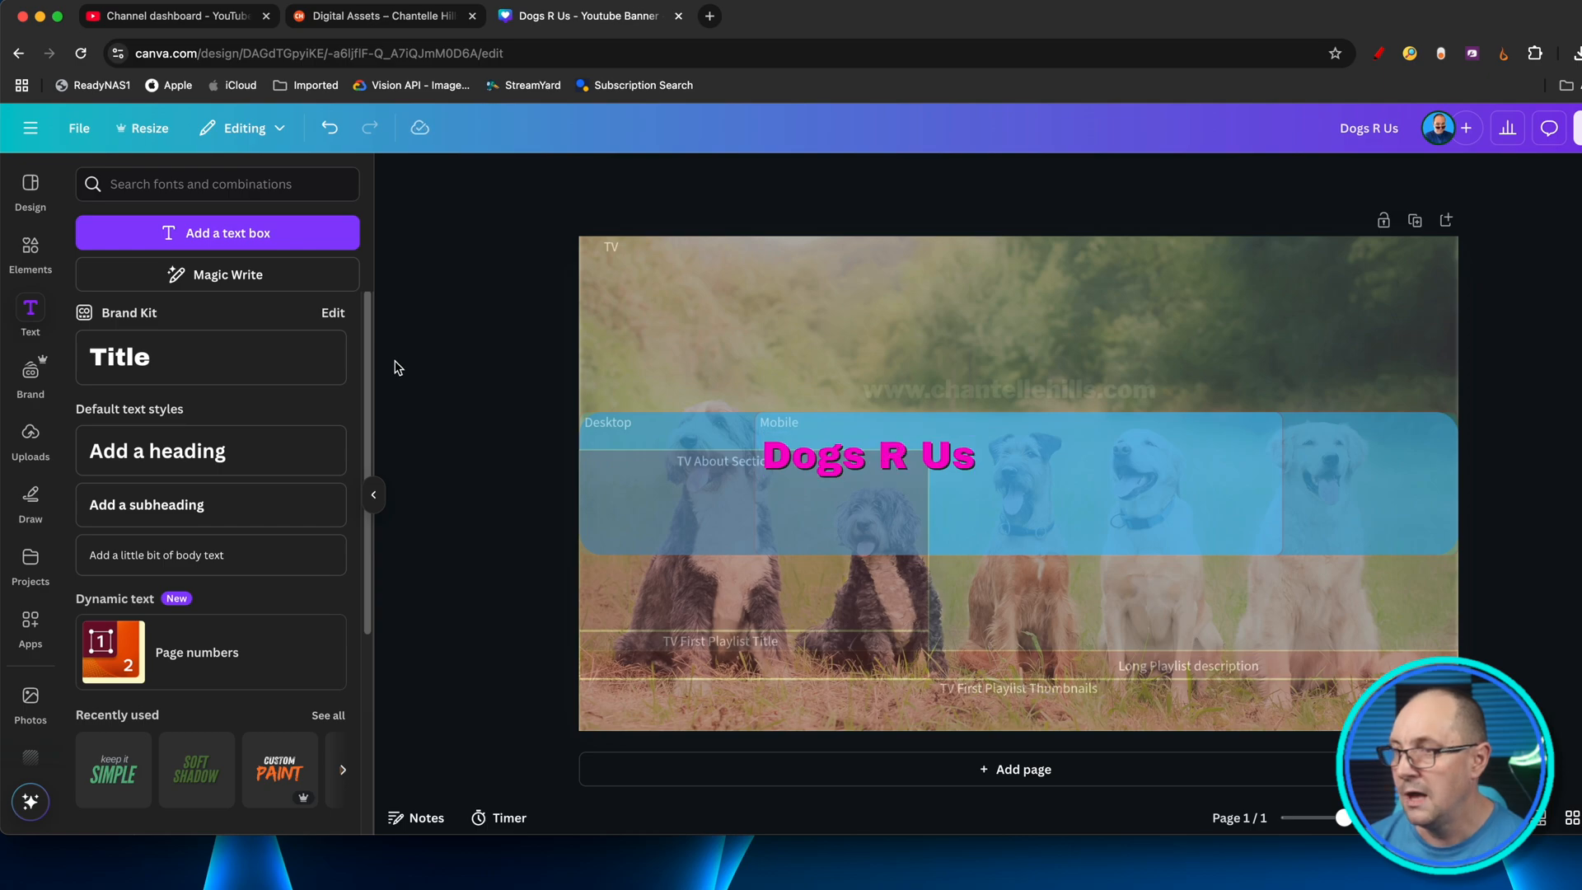
Add a heading text reading "All about going to the dogs...".
click(179, 451)
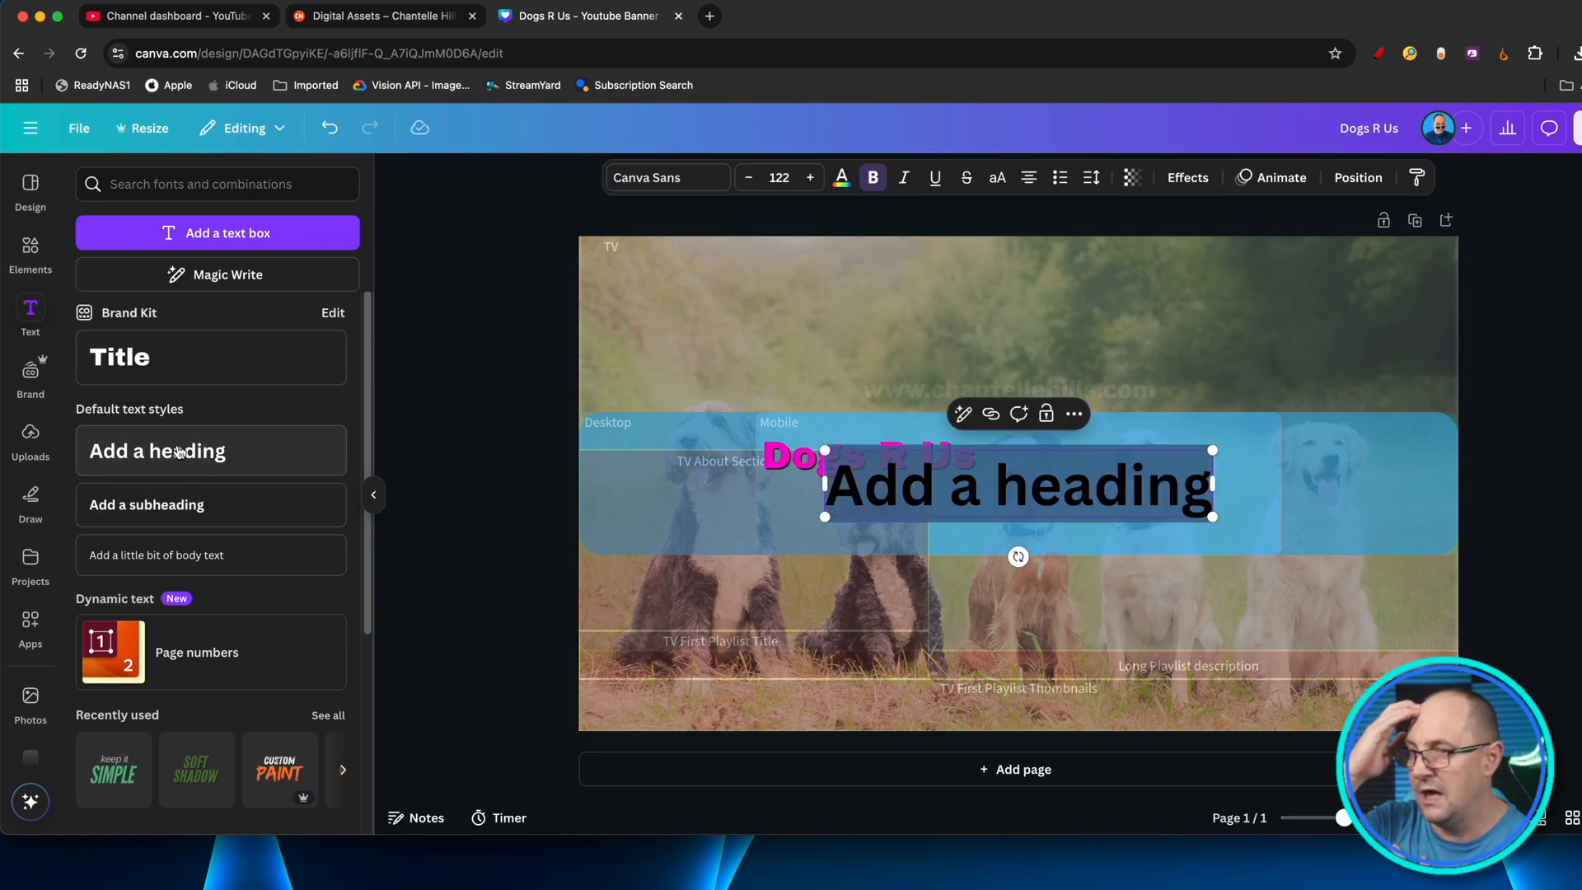
text(All an)
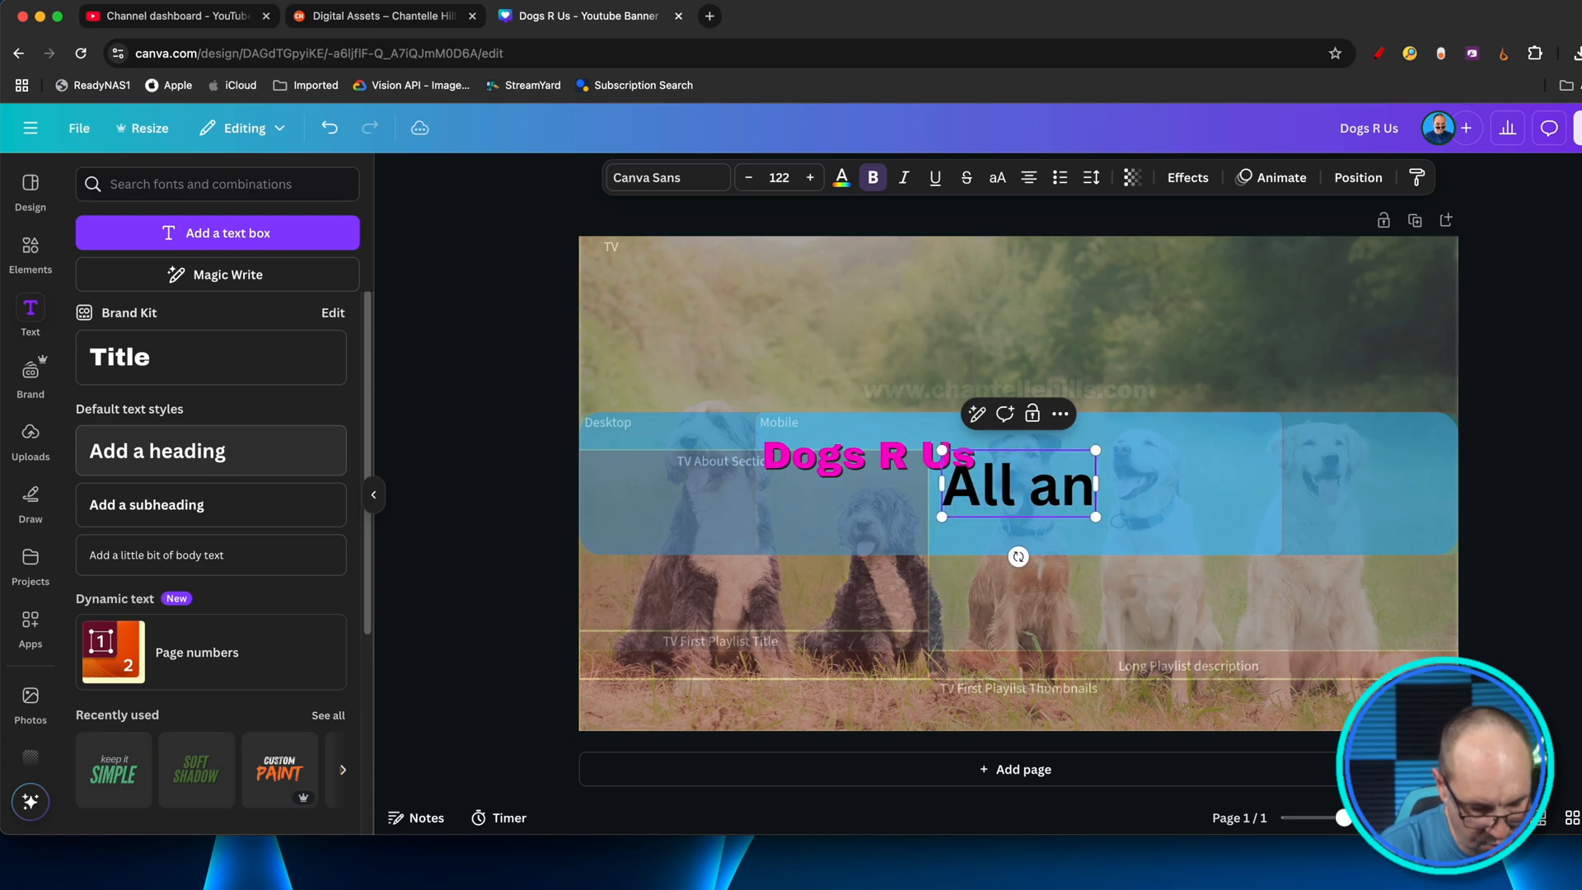
text(out going to t)
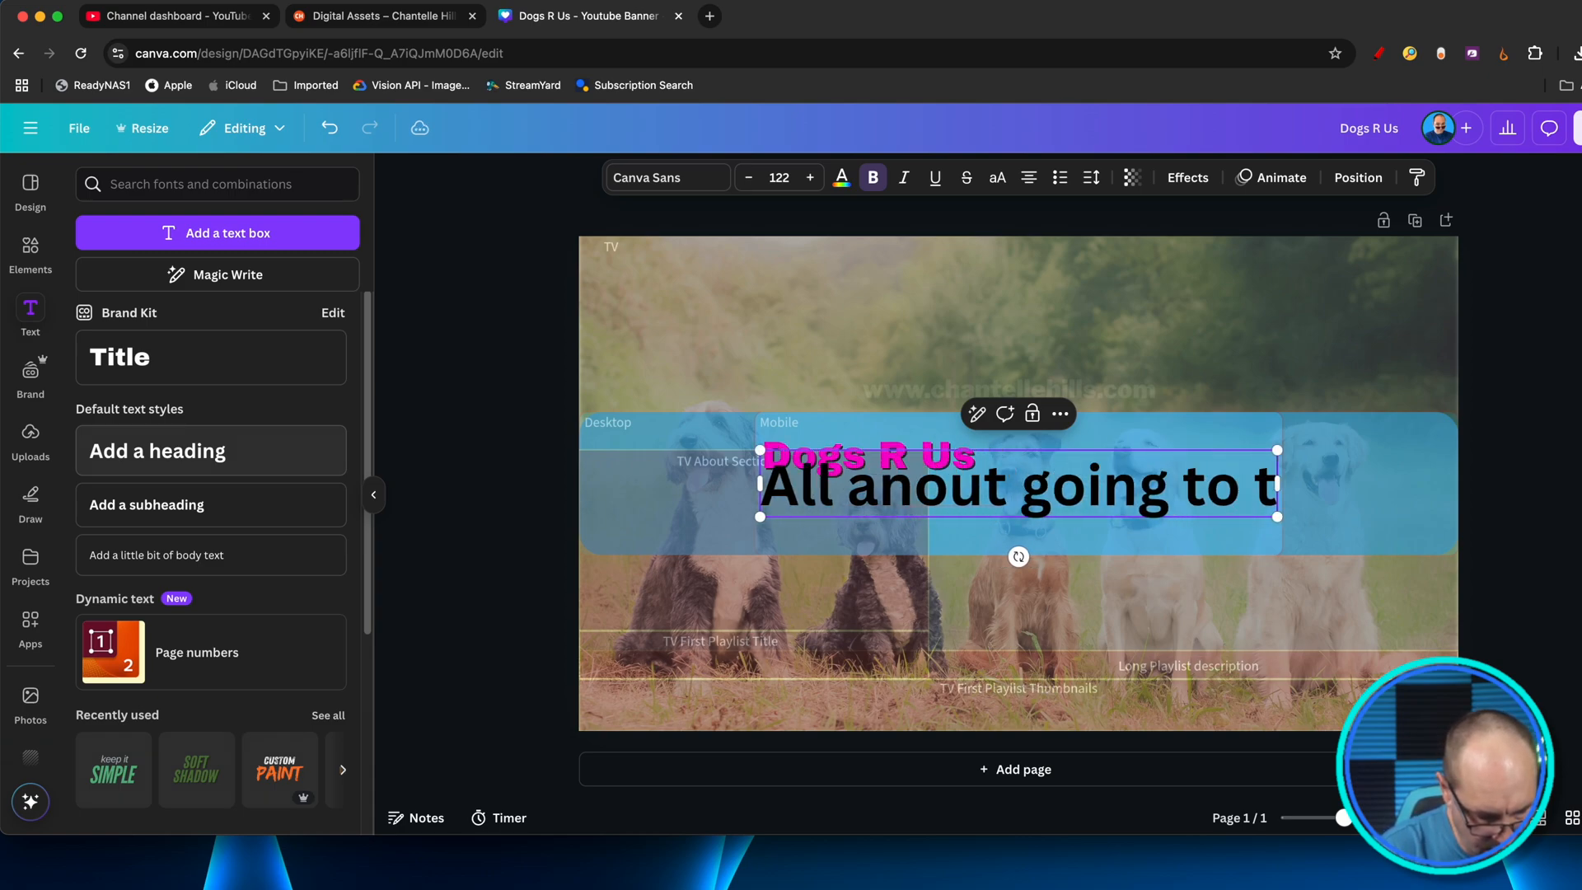
text(he dogs...)
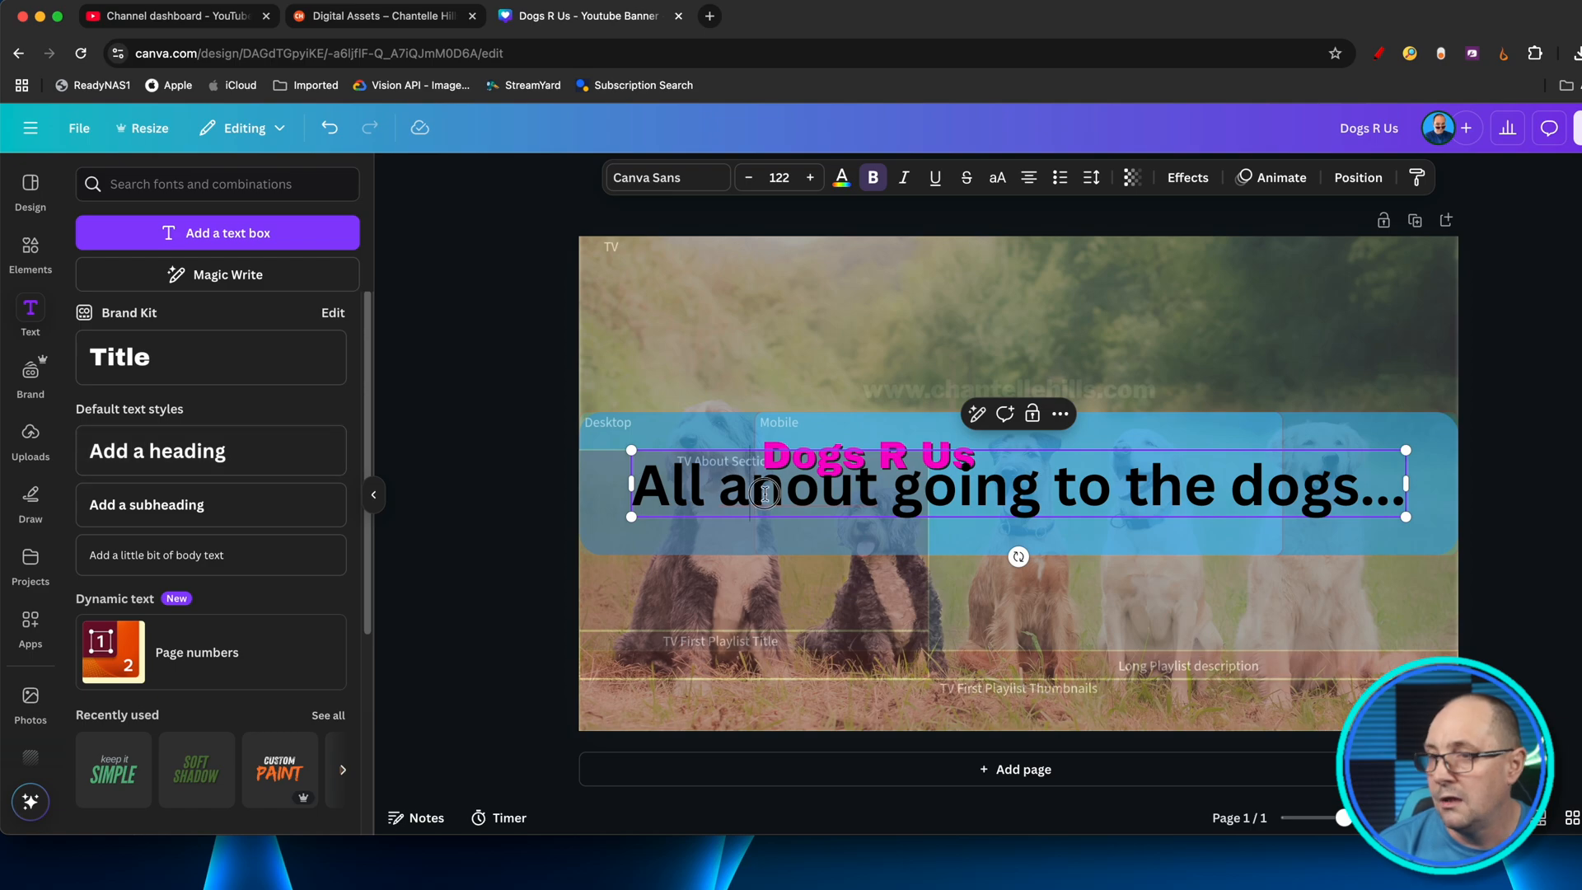
key(Delete)
text(b)
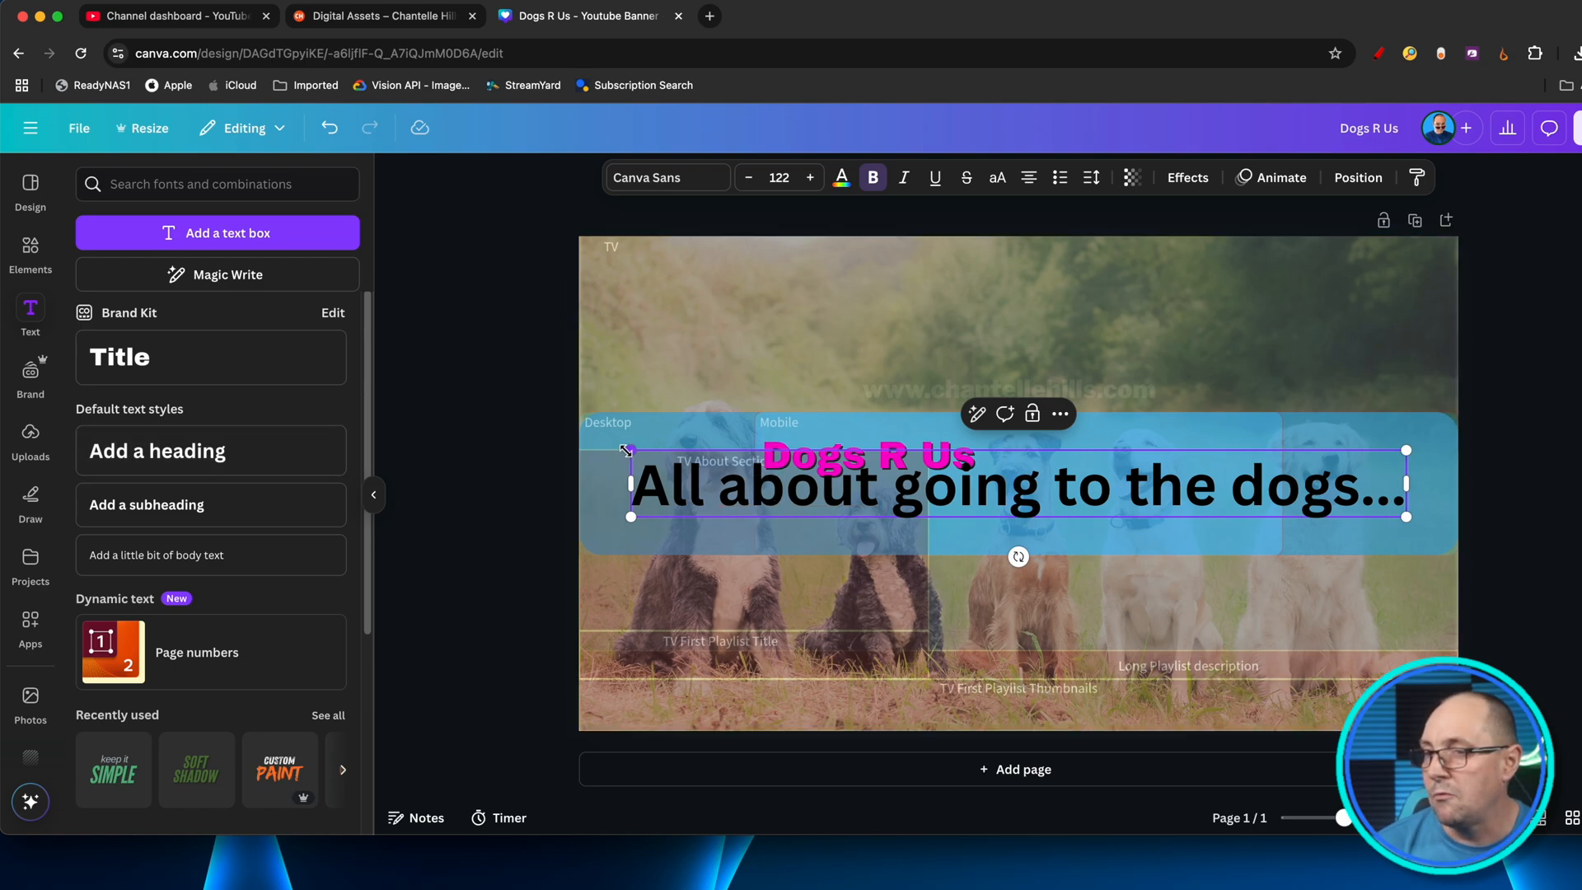
Reduce the "All about going to the dogs..." heading to size 63 and place it directly under the title, left-aligned with it.
drag(627, 450, 1006, 483)
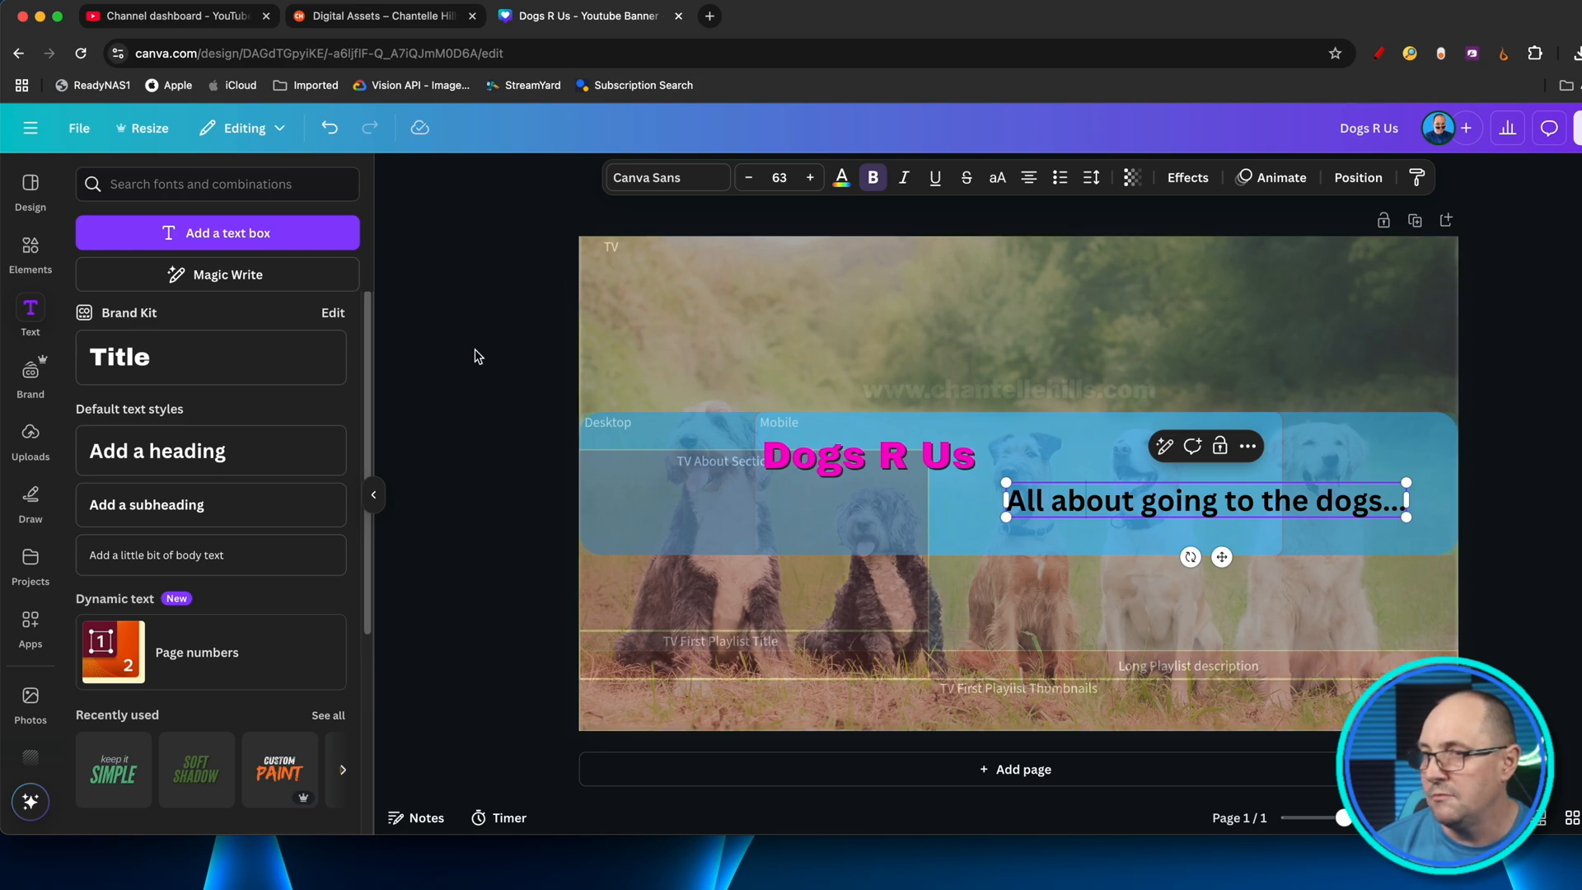
click(540, 388)
drag(1210, 504, 960, 516)
click(403, 445)
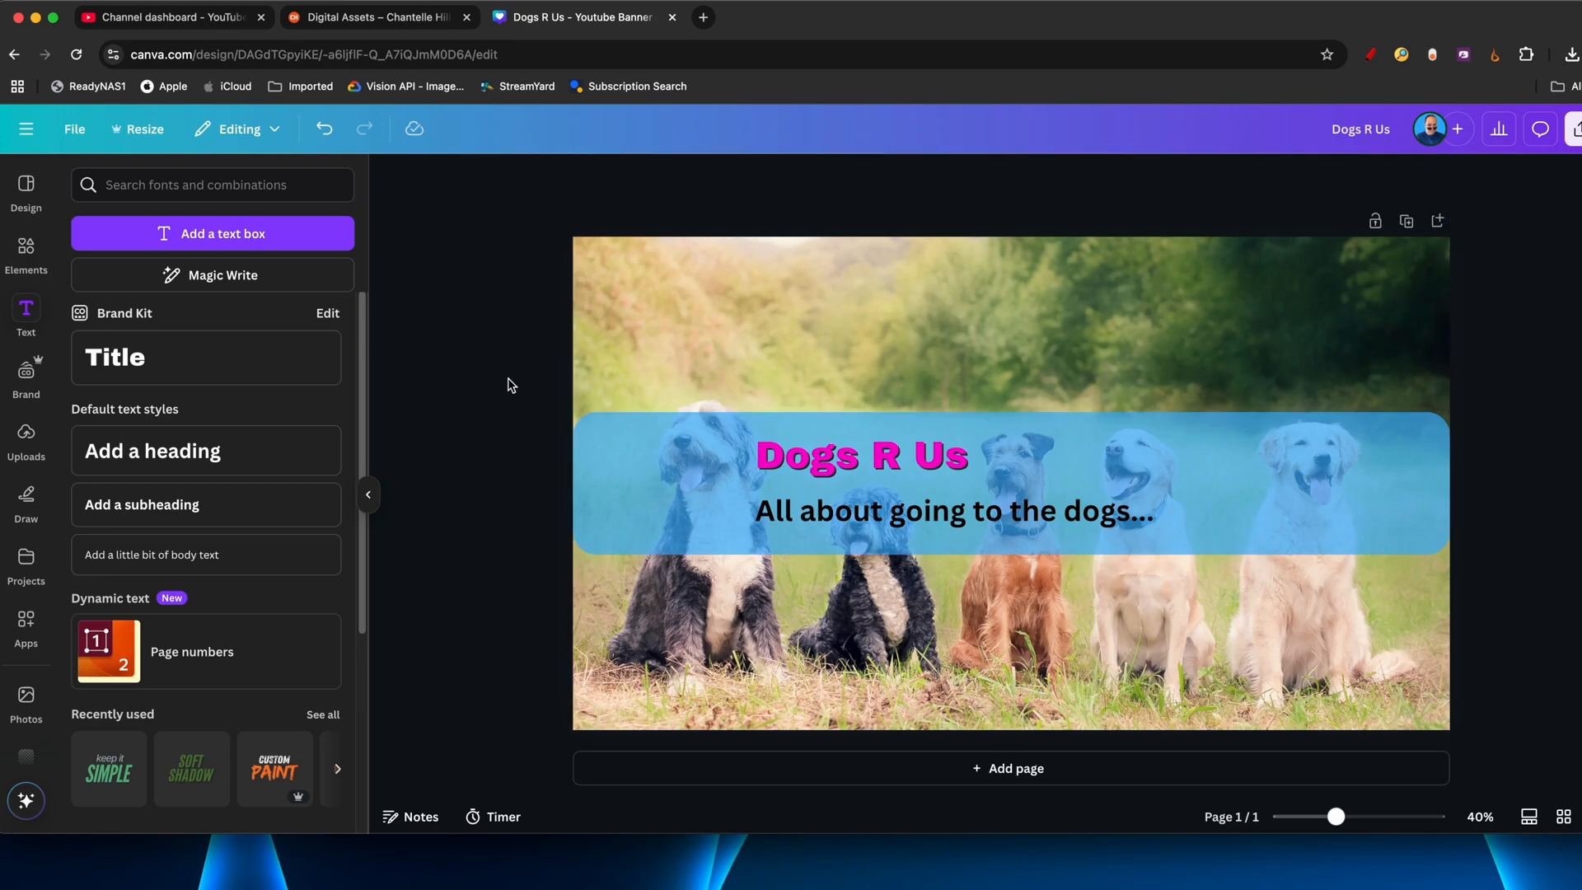
Try lowering the blue band's upper edge, and raise the layout template above the photo to compare the band with it.
click(1021, 422)
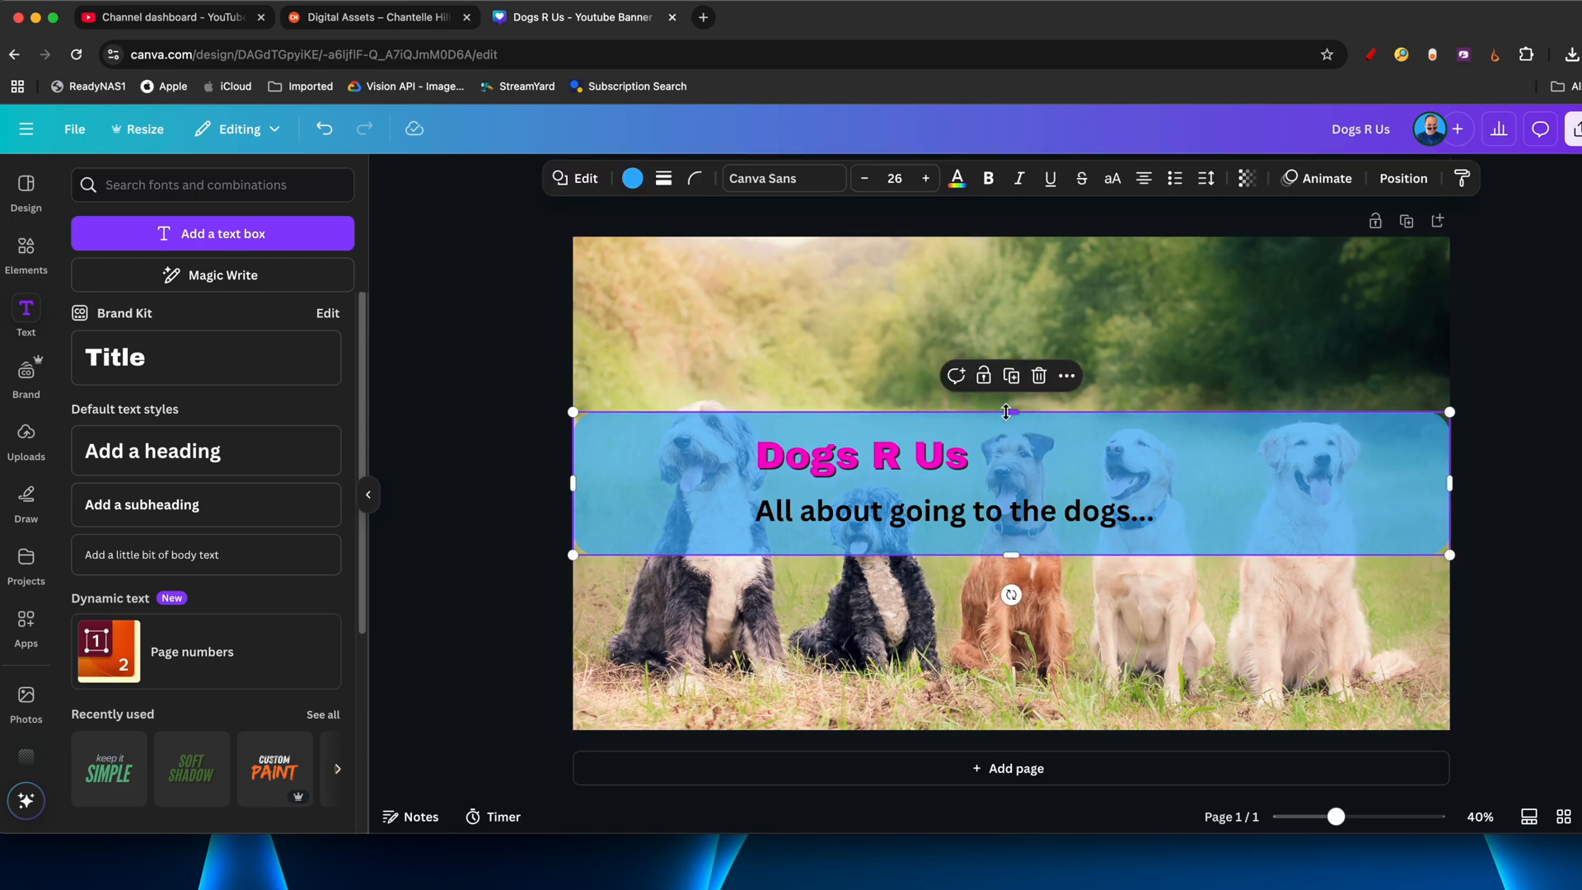
mouse_move(1006, 412)
mouse_down()
mouse_move(1019, 237)
mouse_move(1042, 451)
mouse_move(1021, 560)
mouse_move(1016, 421)
mouse_move(1022, 433)
mouse_up()
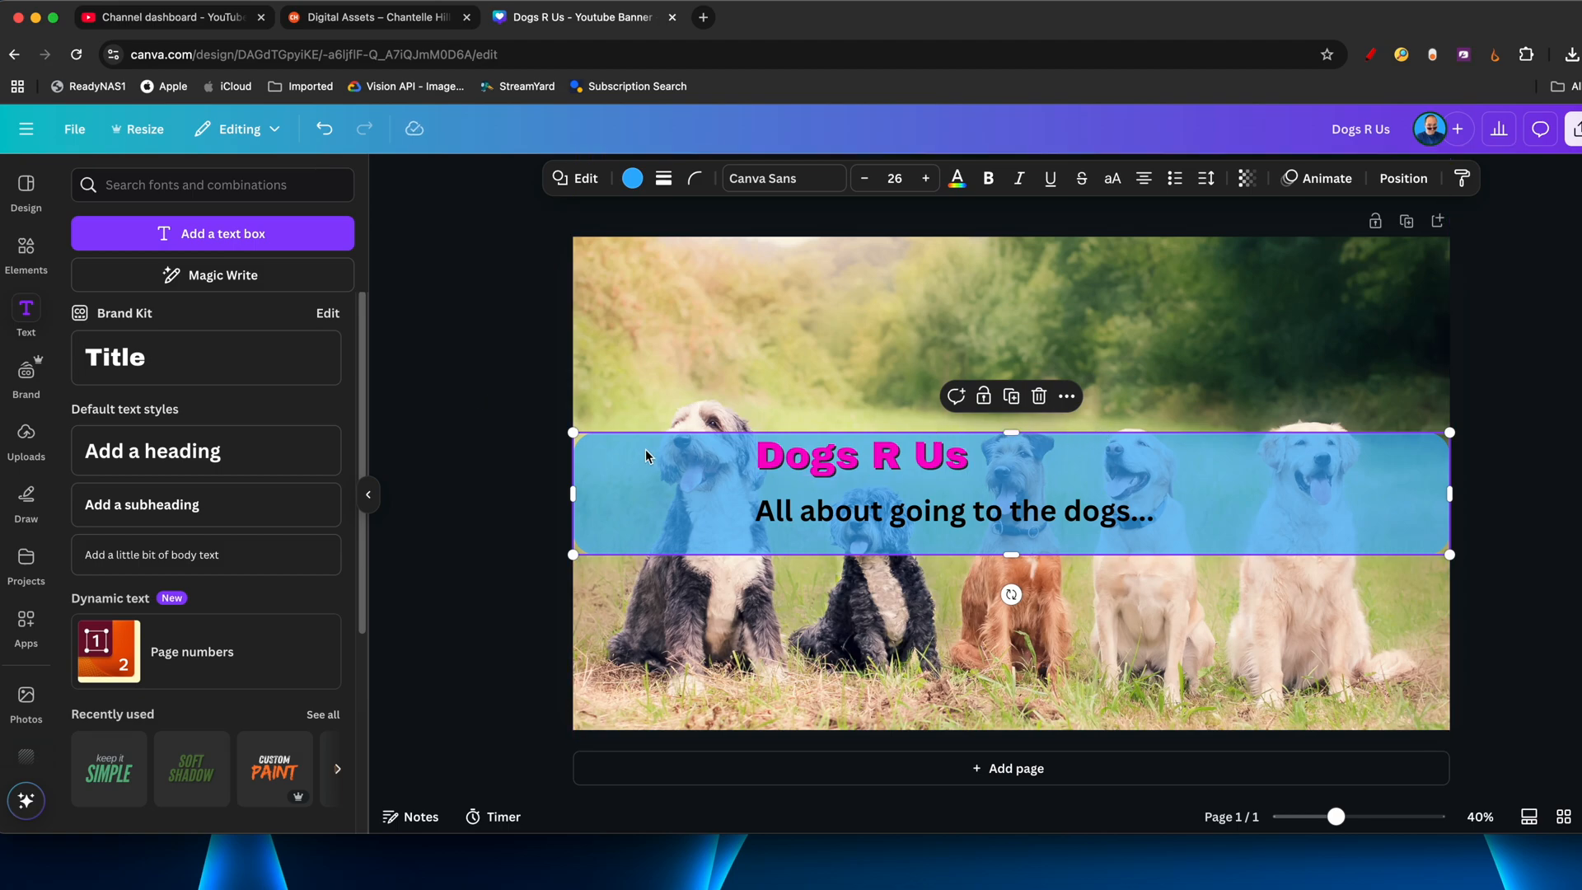
click(1403, 178)
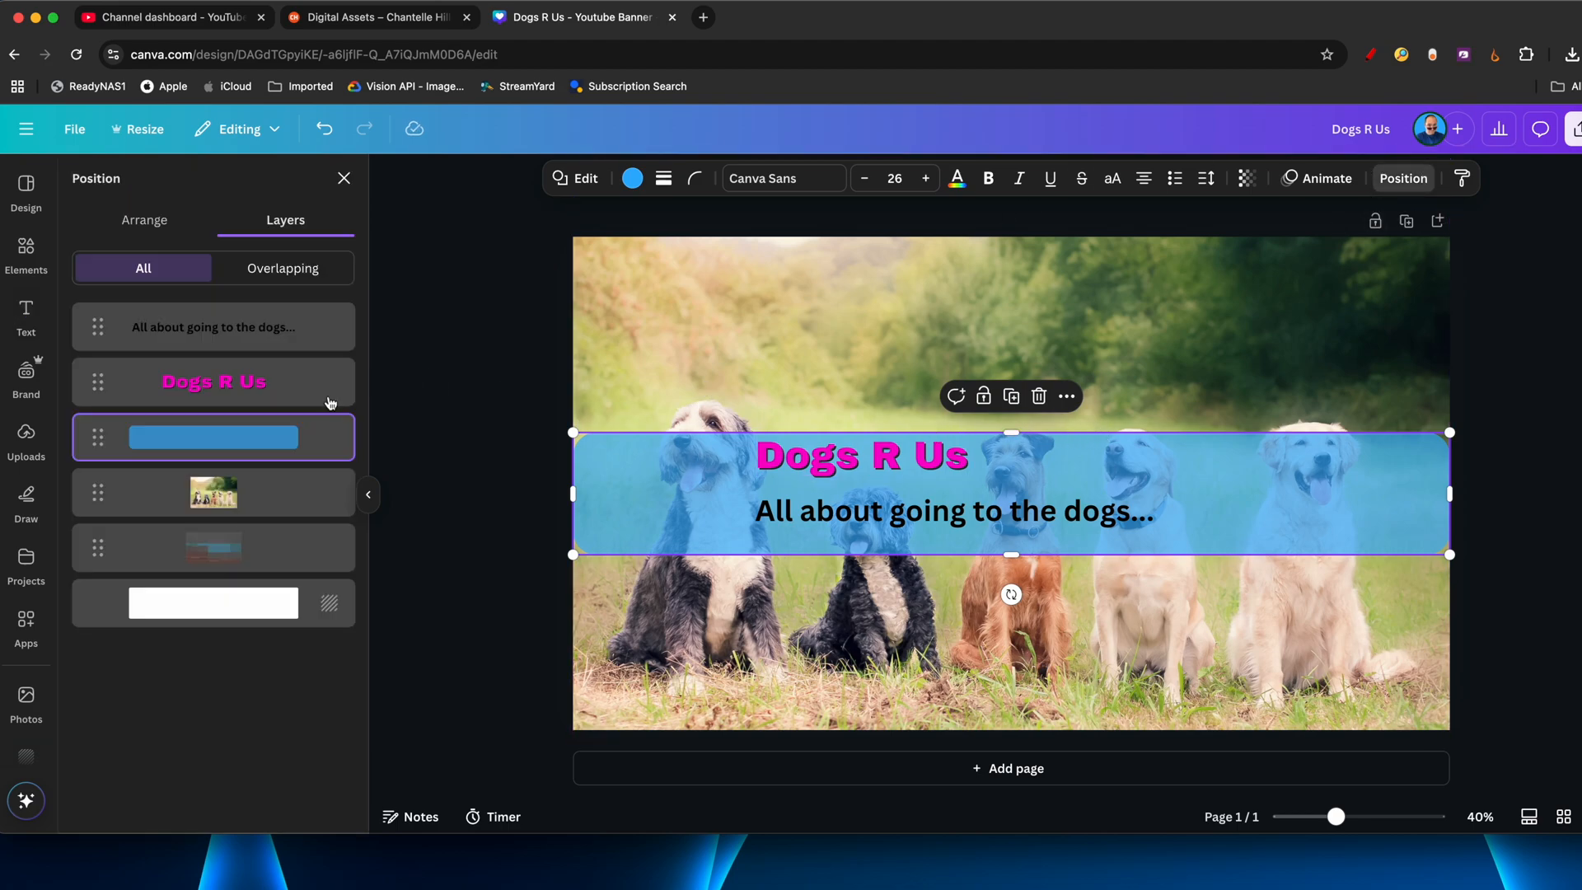
drag(86, 555, 95, 524)
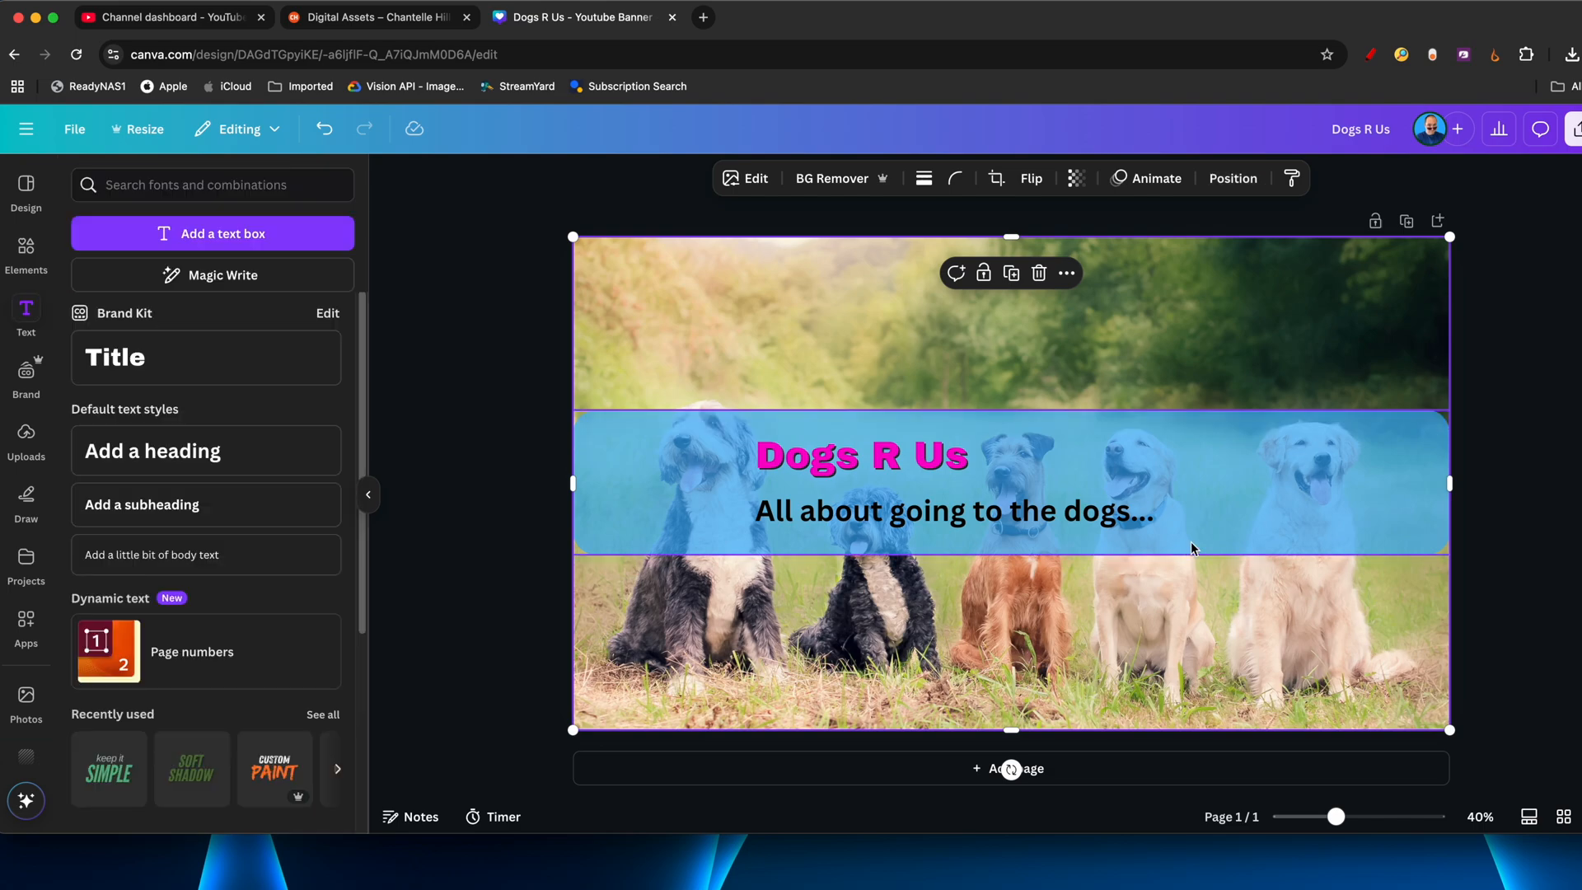
Make the blue band more transparent and stretch it up and down to cover the entire banner.
click(1218, 459)
click(1245, 178)
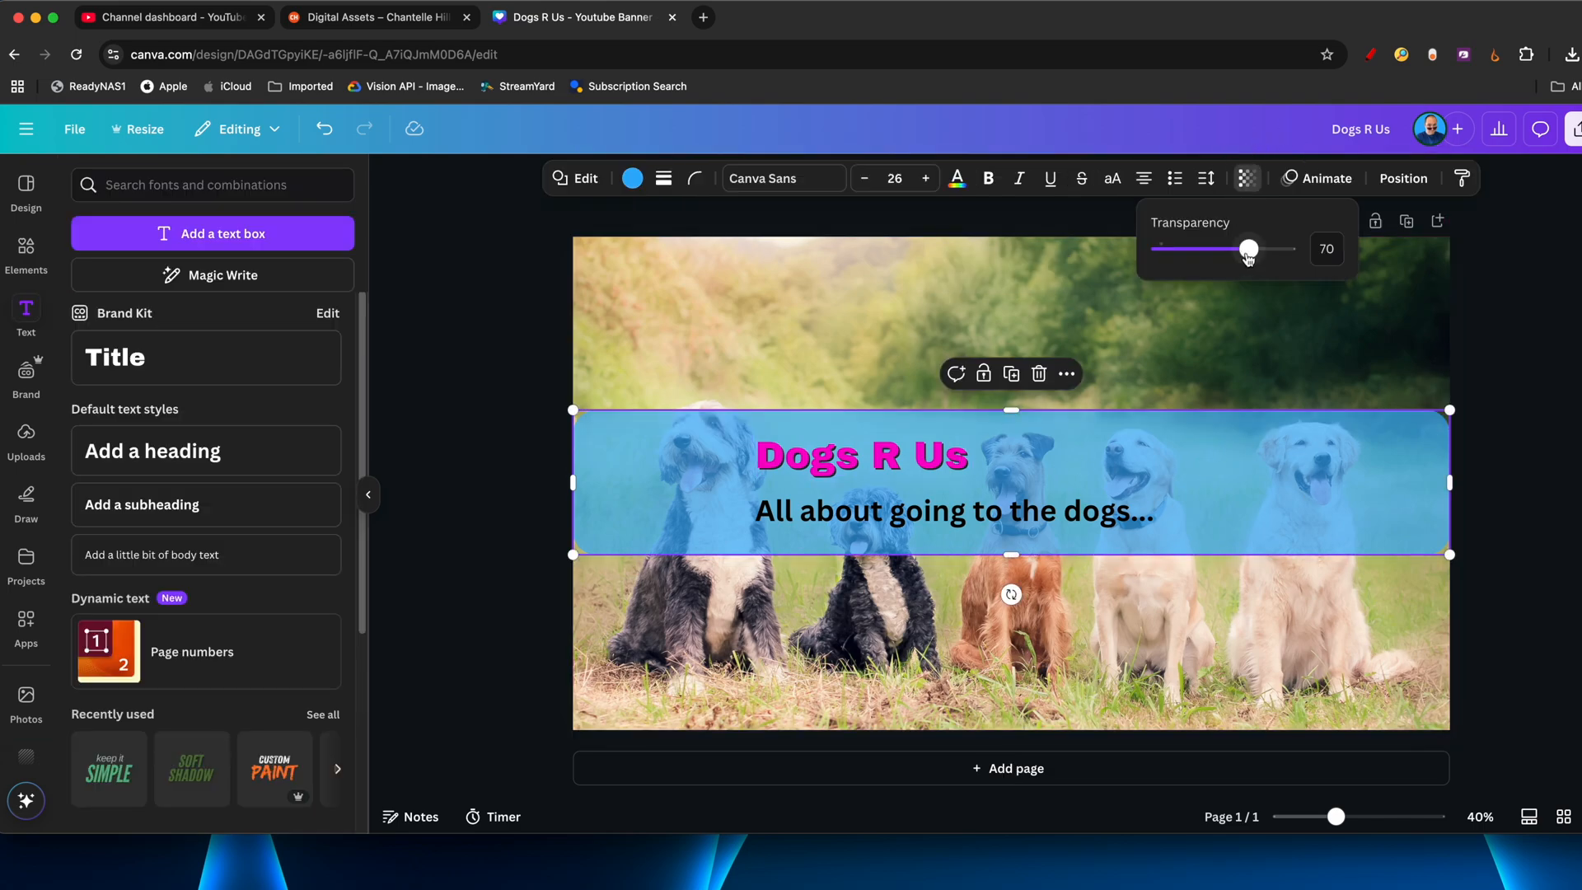
drag(1246, 251, 1217, 259)
click(1248, 179)
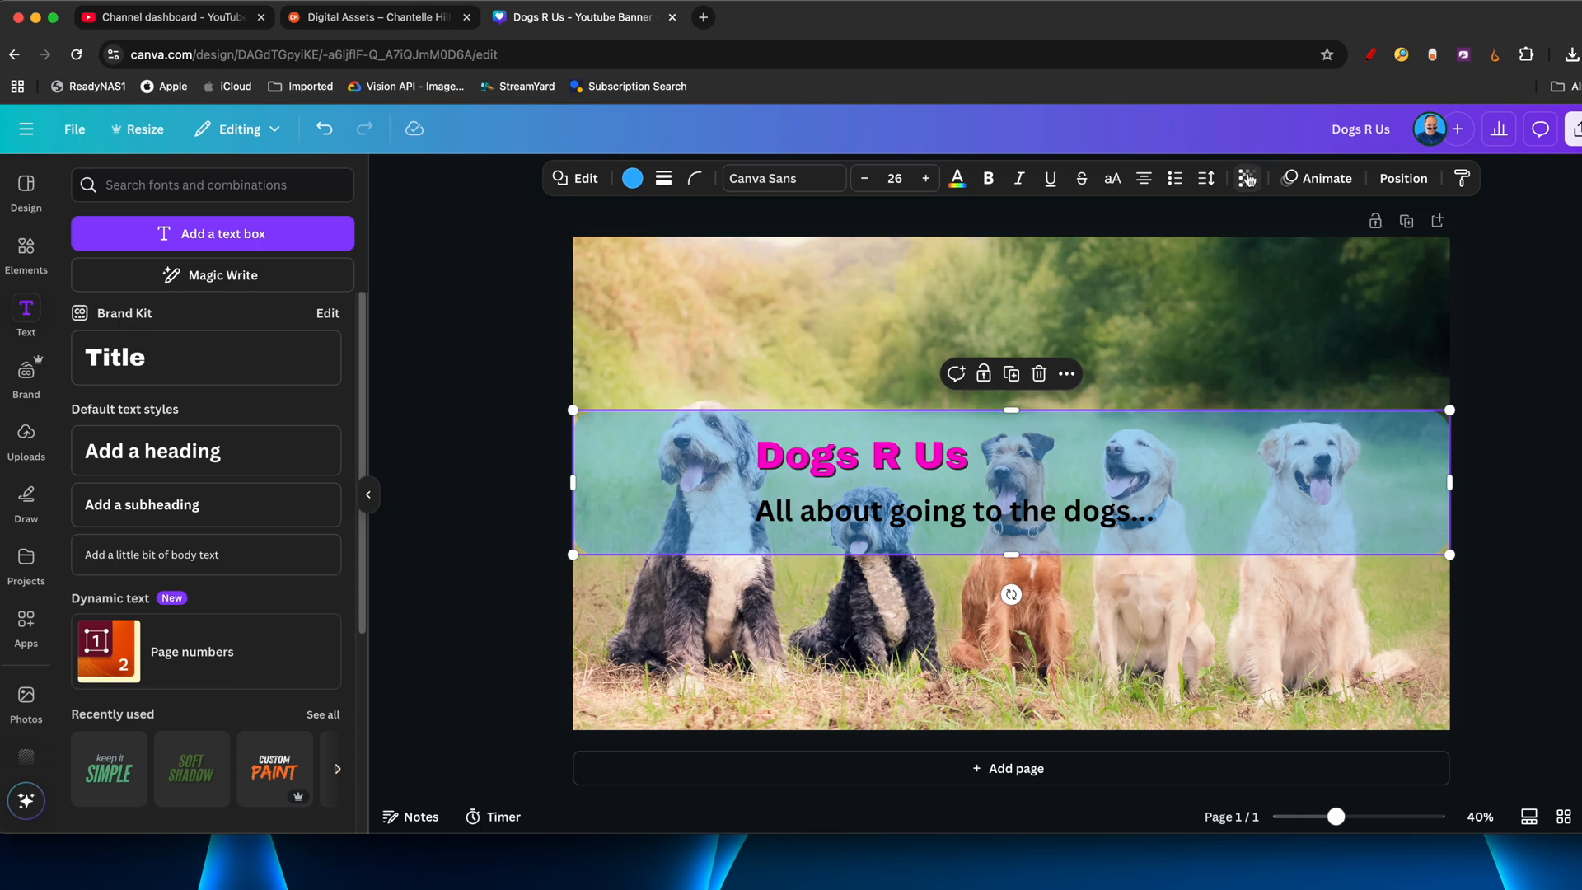
drag(1010, 410, 1031, 238)
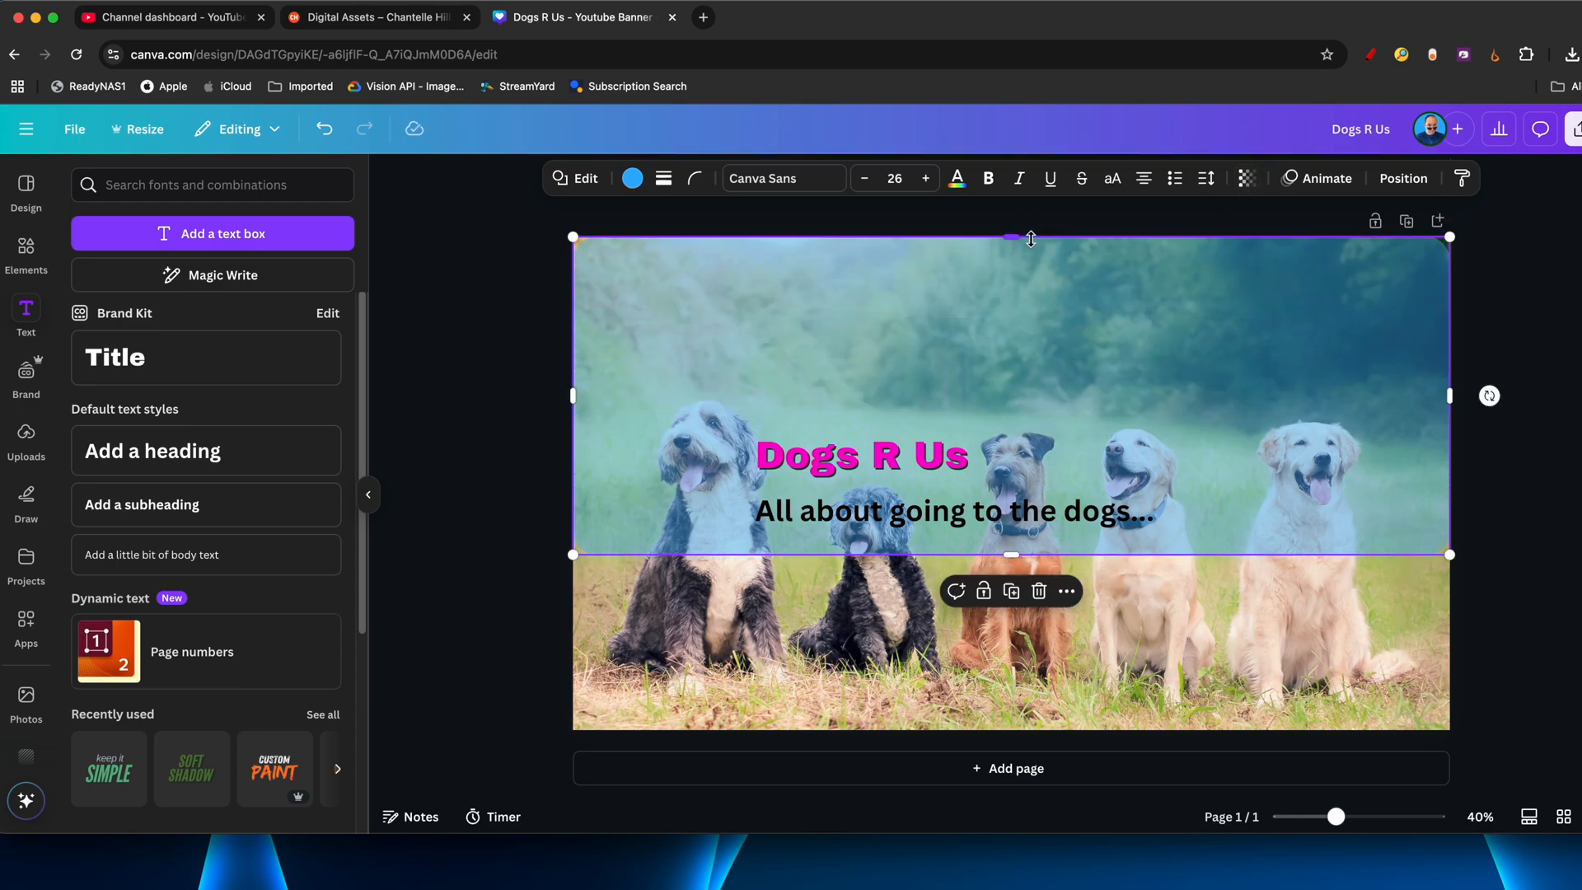
drag(1013, 554, 1014, 733)
Colour the "All about going to the dogs..." heading white, put it in uppercase and give it a soft shadow effect.
click(759, 526)
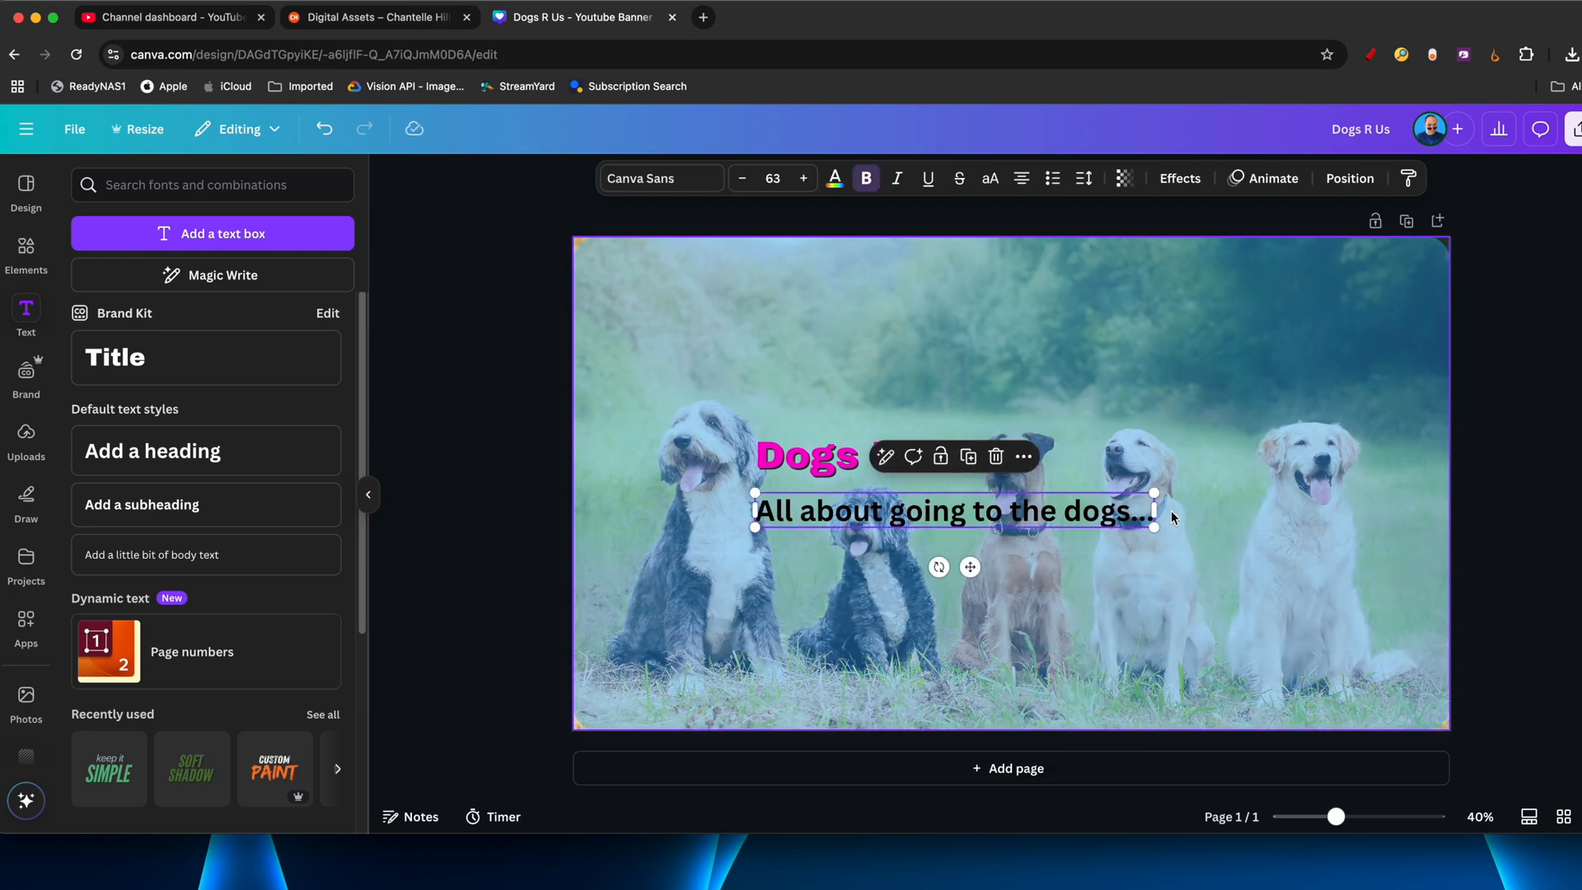
click(834, 178)
click(272, 309)
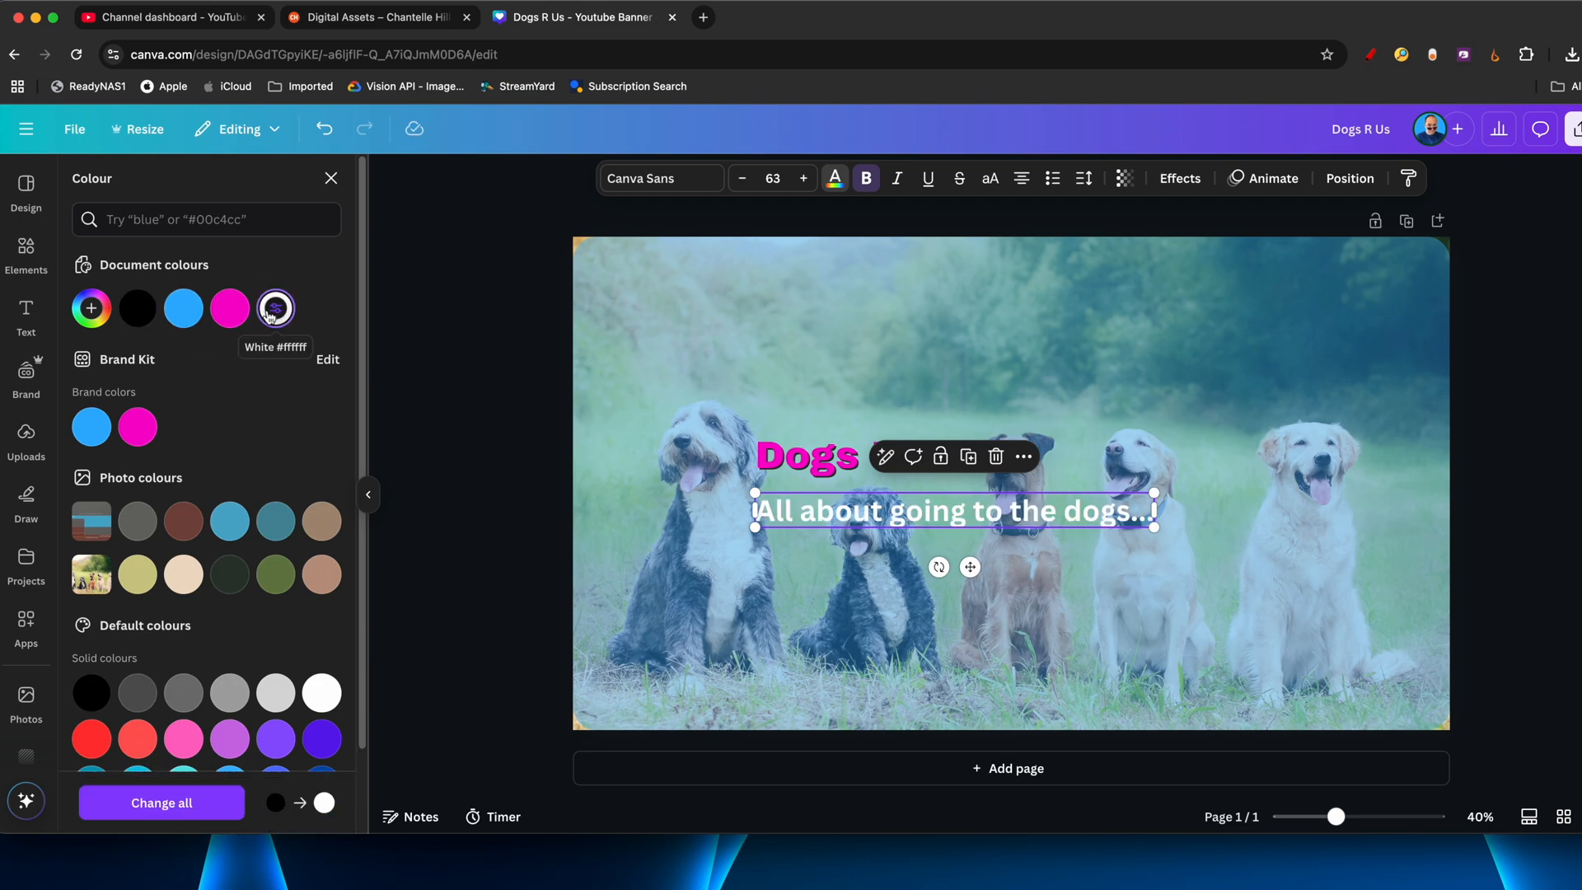
click(1180, 178)
click(302, 284)
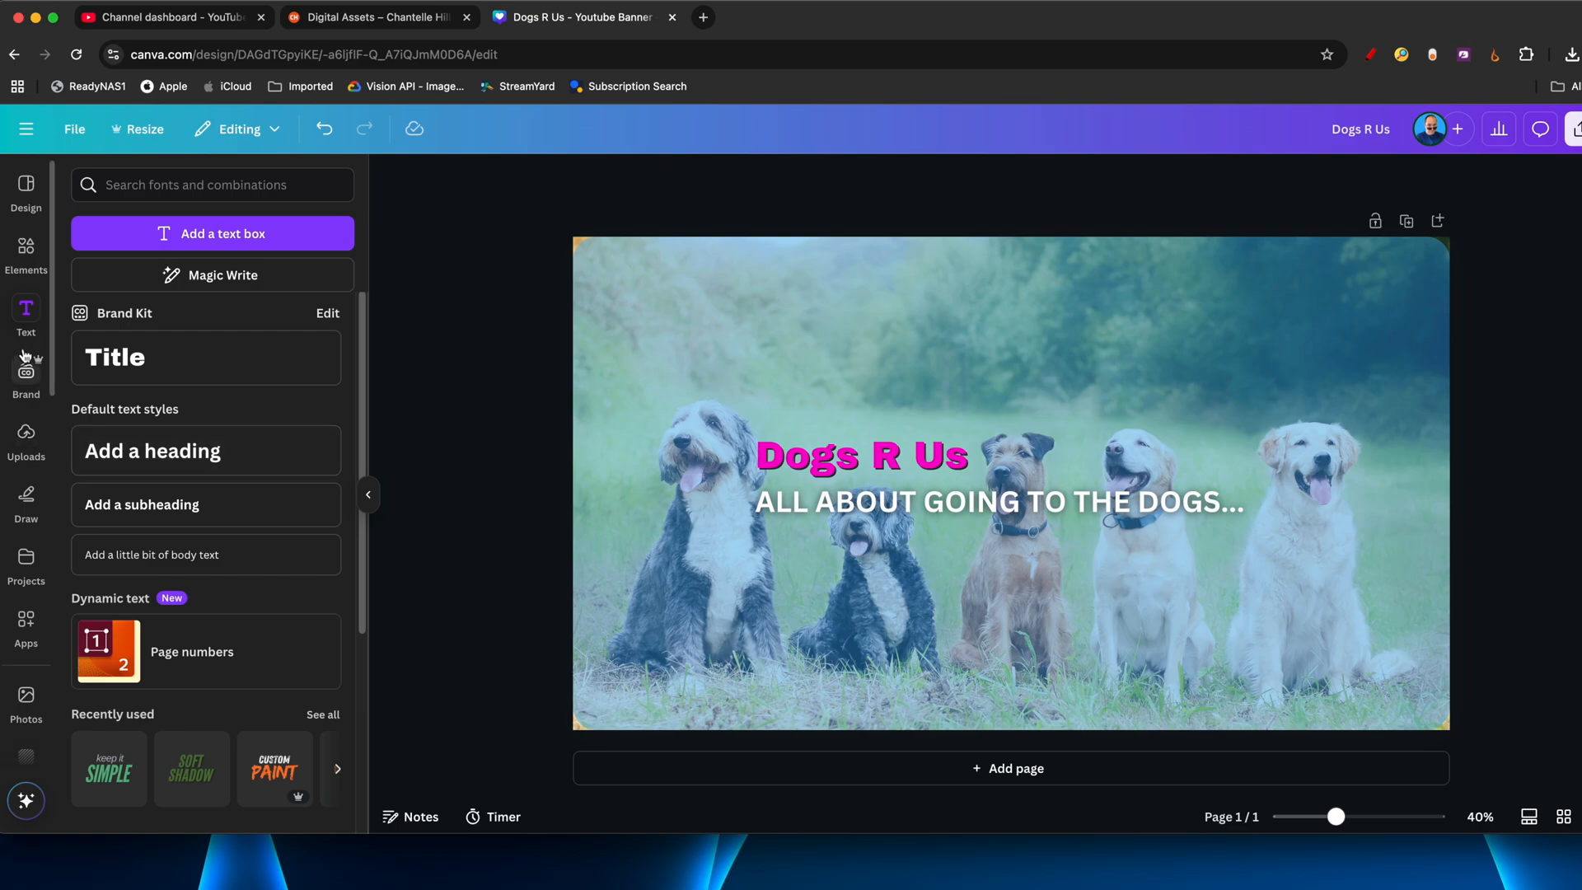
Add the sitting brown cartoon puppy from the dogs graphics, shrink it and place it just after the "Dogs R Us" title.
click(26, 251)
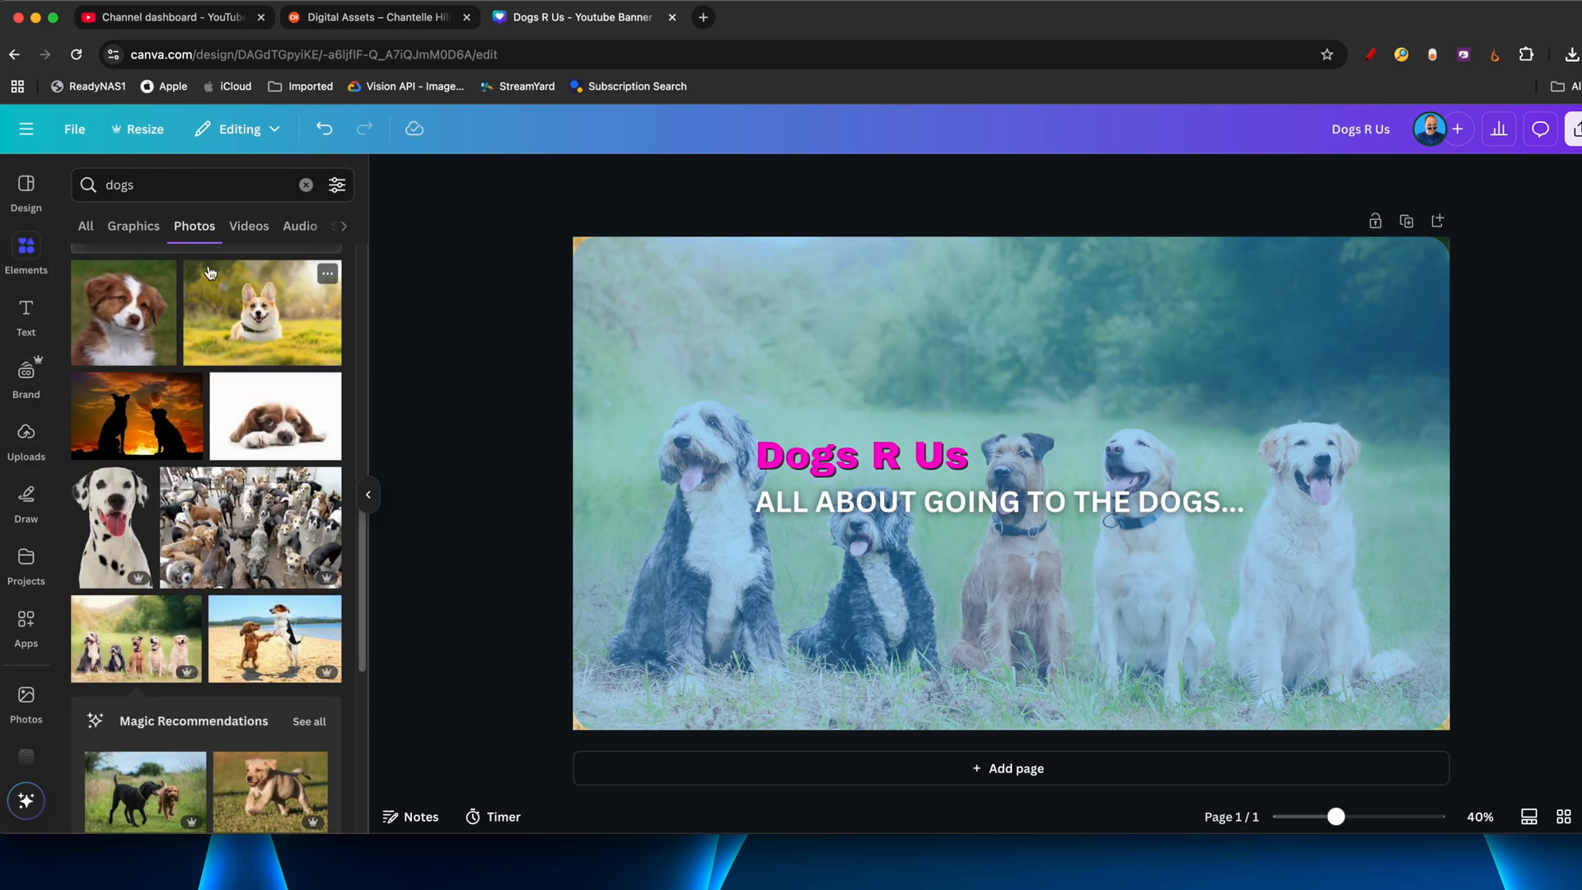
click(131, 234)
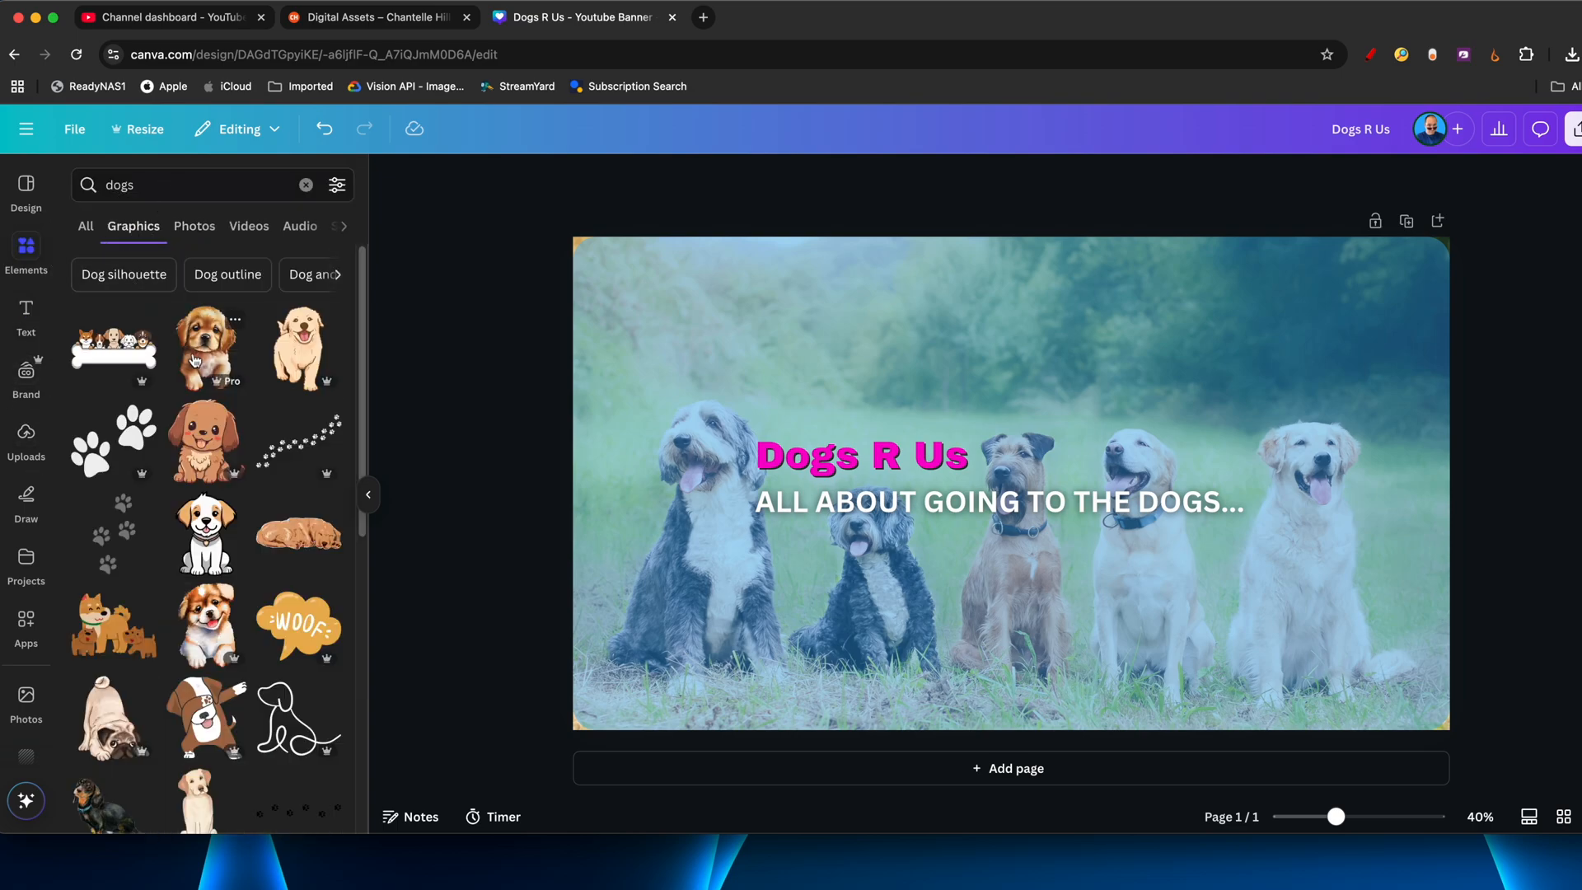
click(196, 458)
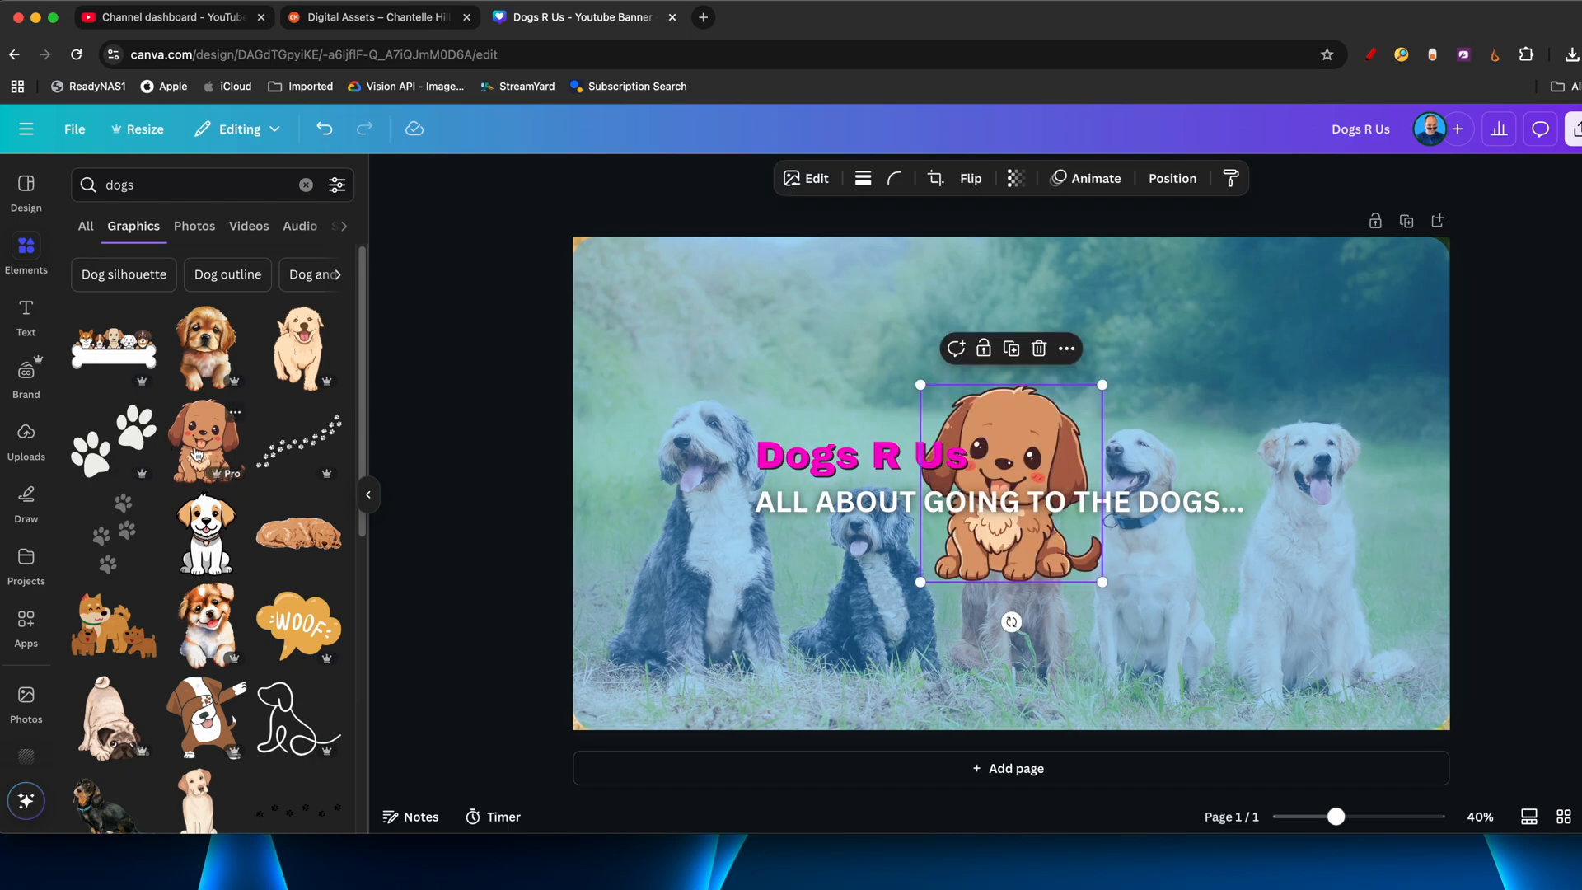
drag(921, 385, 1079, 459)
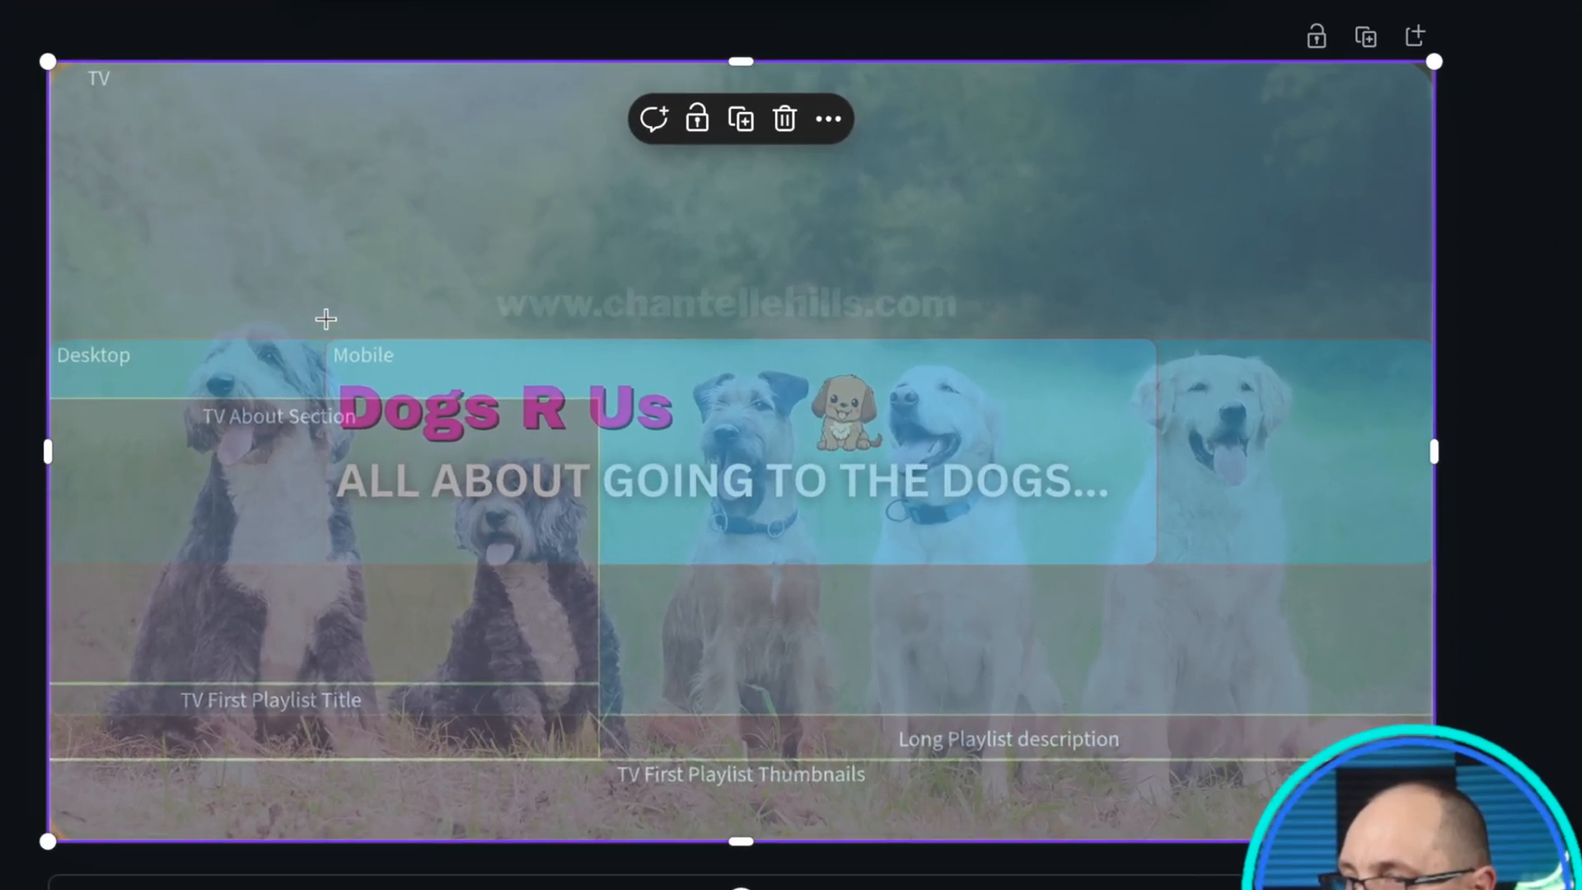
Mark the four sides of the template's Mobile area with red annotation strokes, and close the page marker.
mouse_move(326, 311)
mouse_down()
mouse_move(310, 536)
mouse_move(342, 620)
mouse_up()
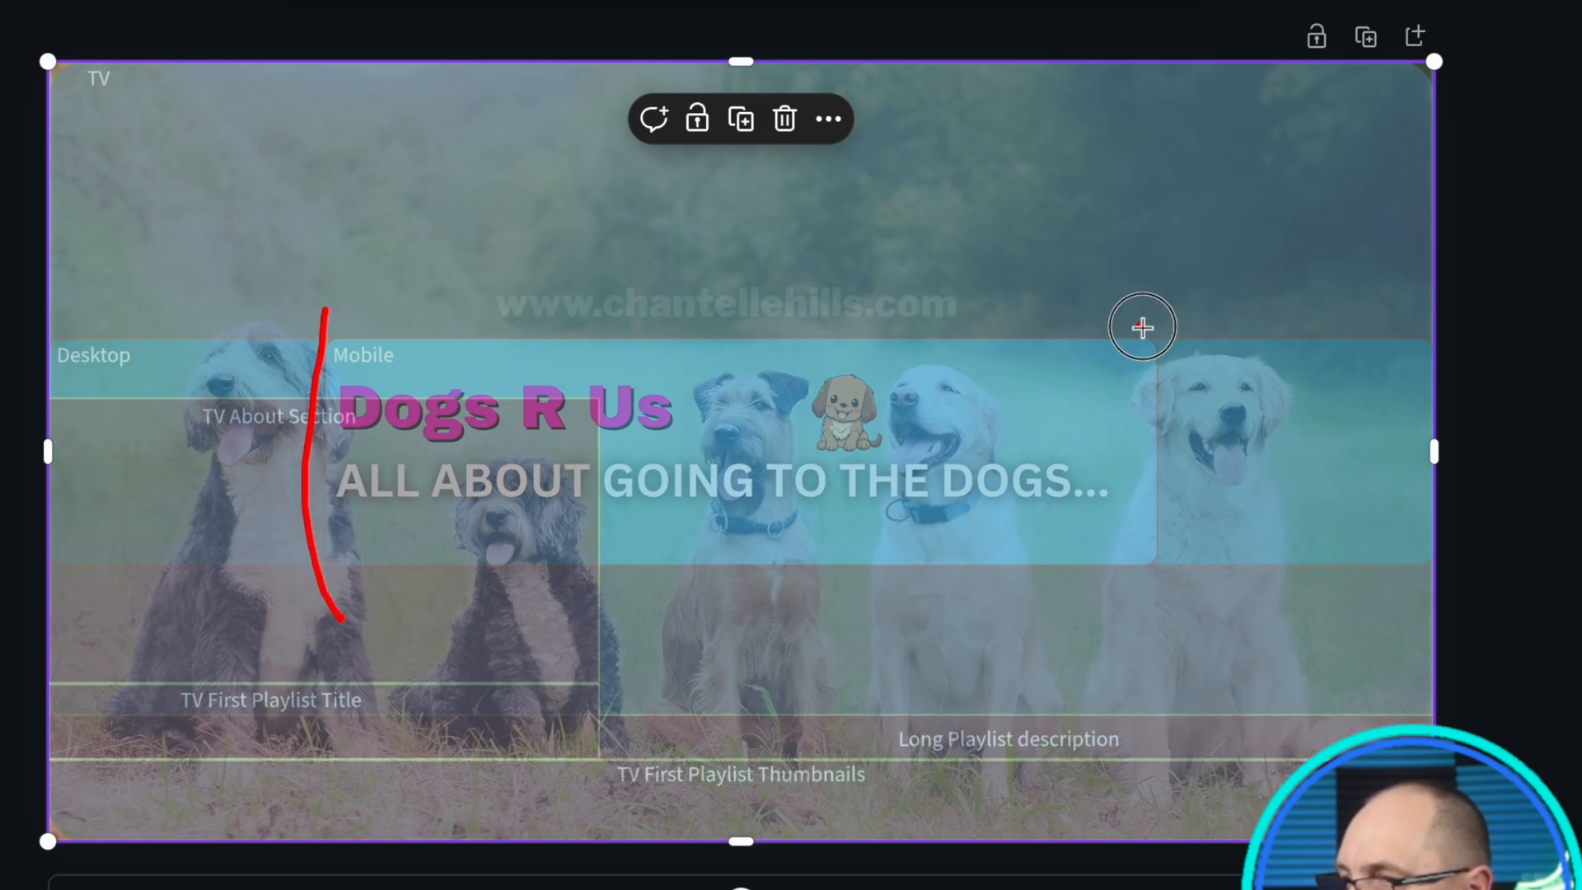
mouse_move(1140, 325)
mouse_down()
mouse_move(1150, 524)
mouse_move(1136, 623)
mouse_up()
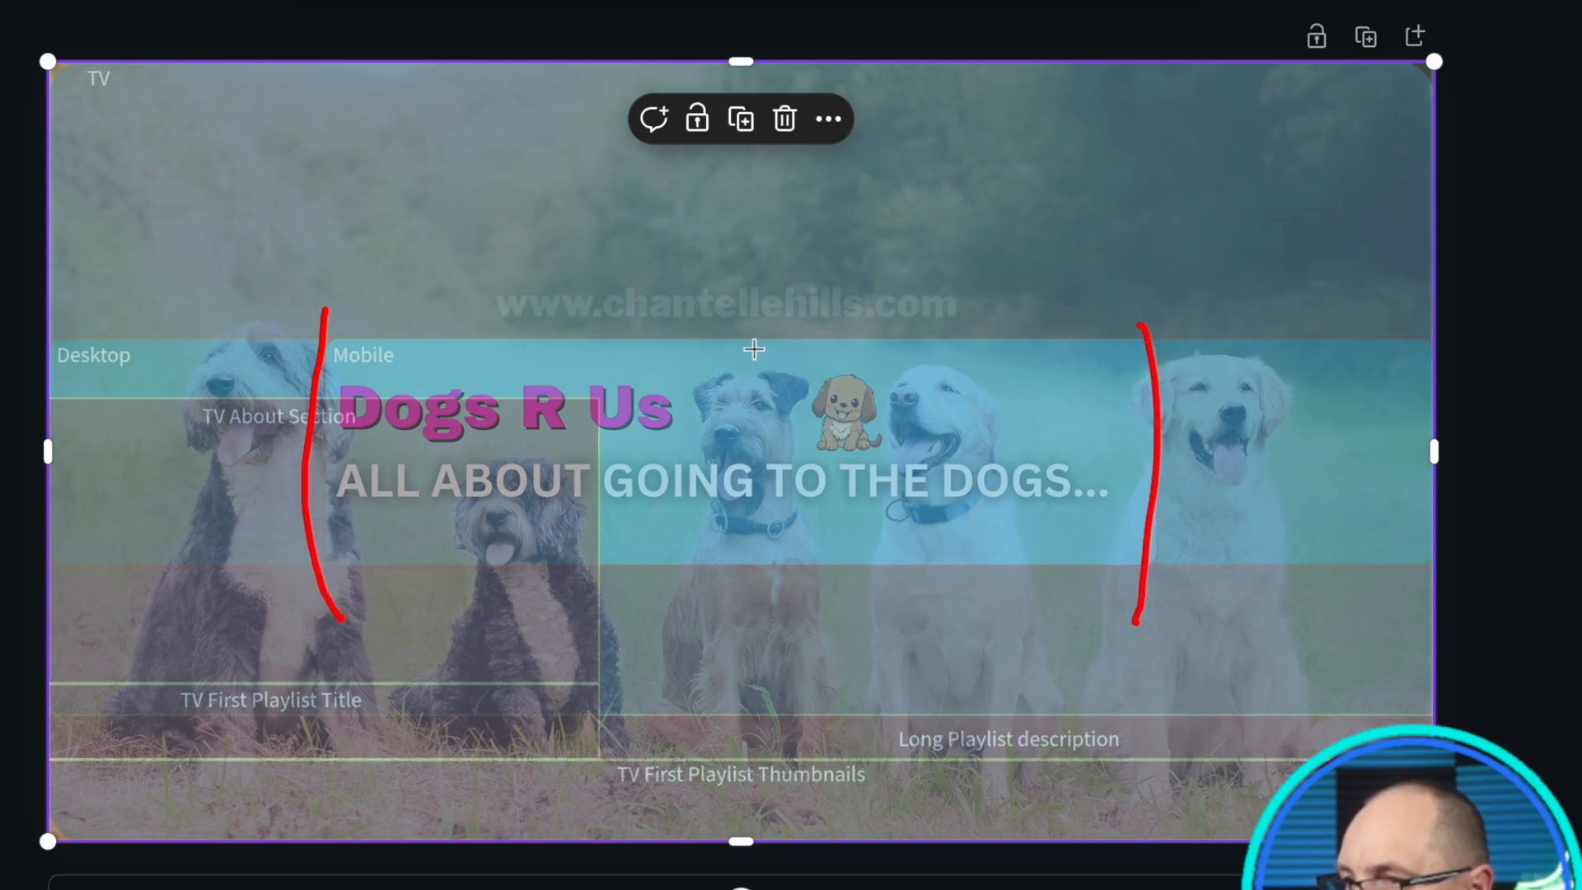
drag(737, 336, 844, 338)
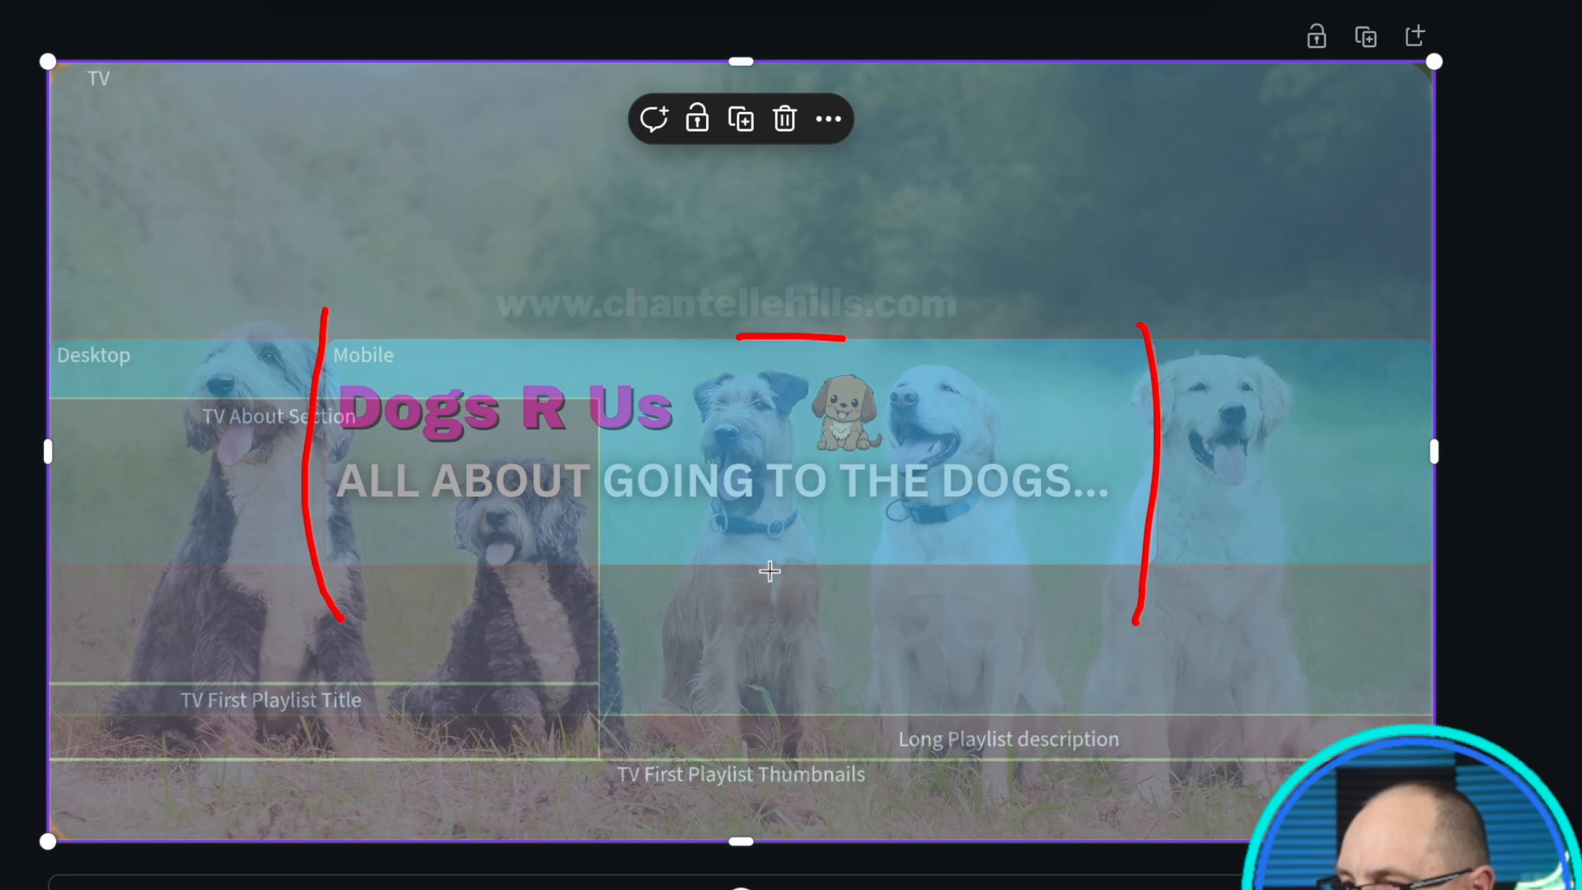
drag(768, 567, 878, 567)
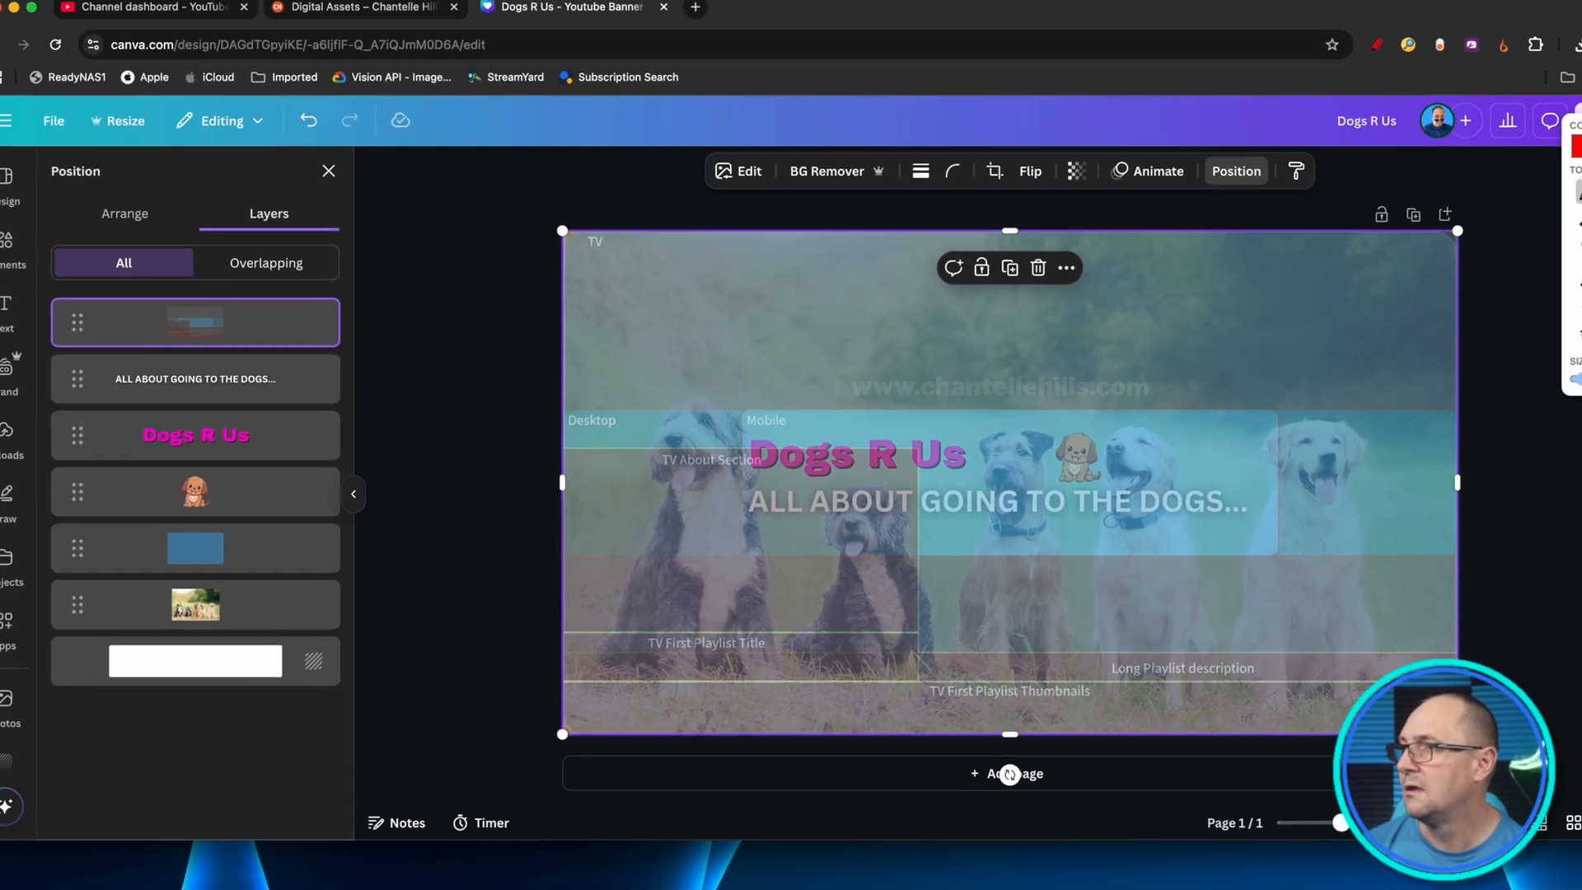
click(1379, 51)
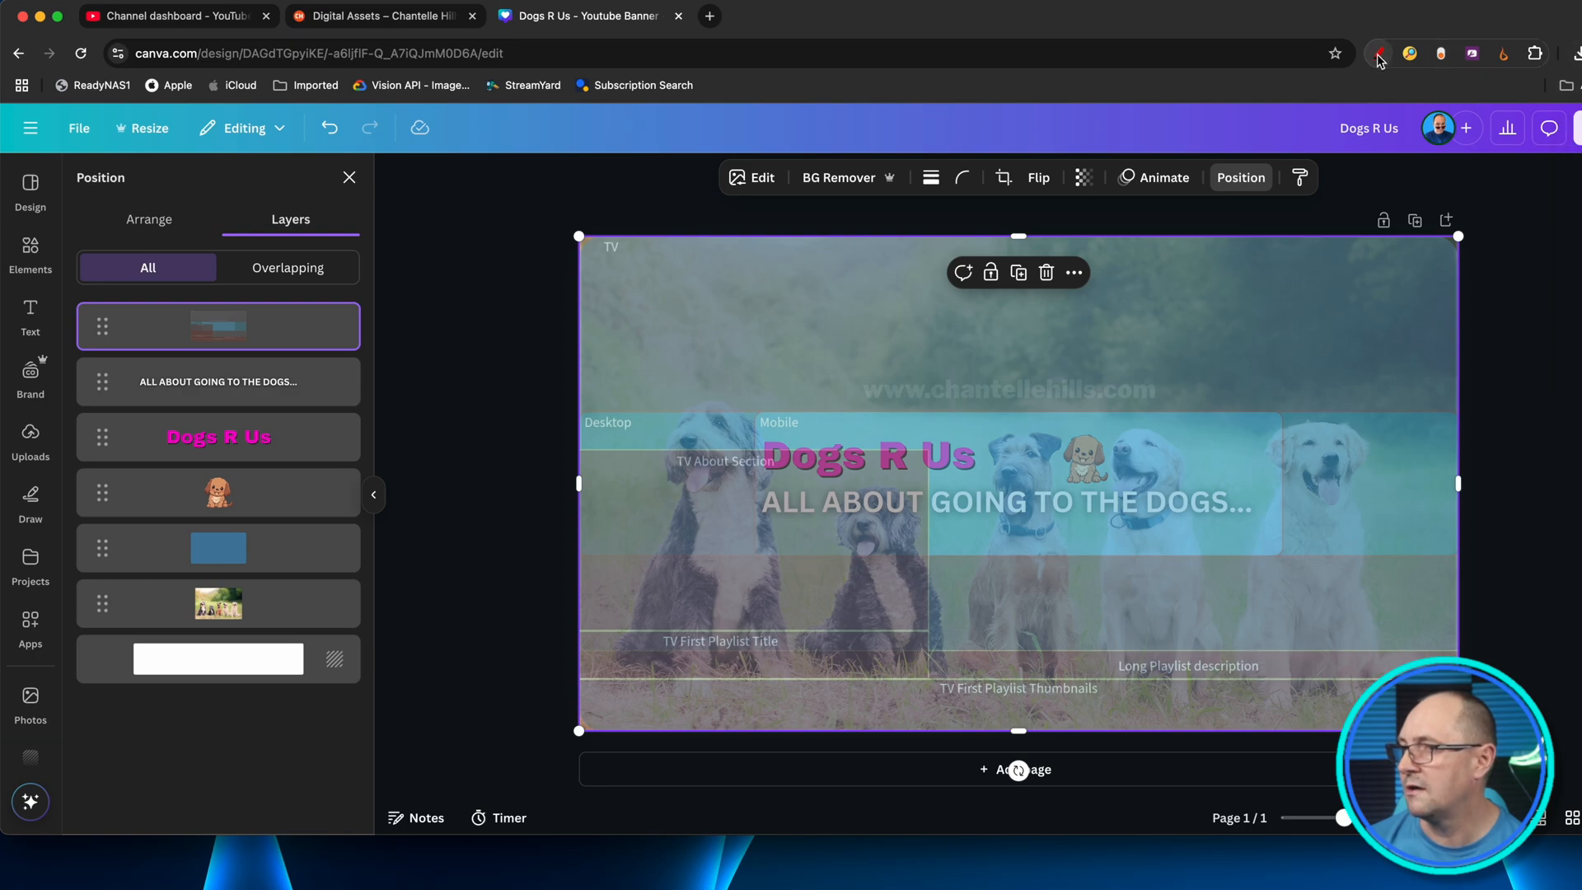
Move the layout template layer below the dog photo in the layer order.
click(435, 312)
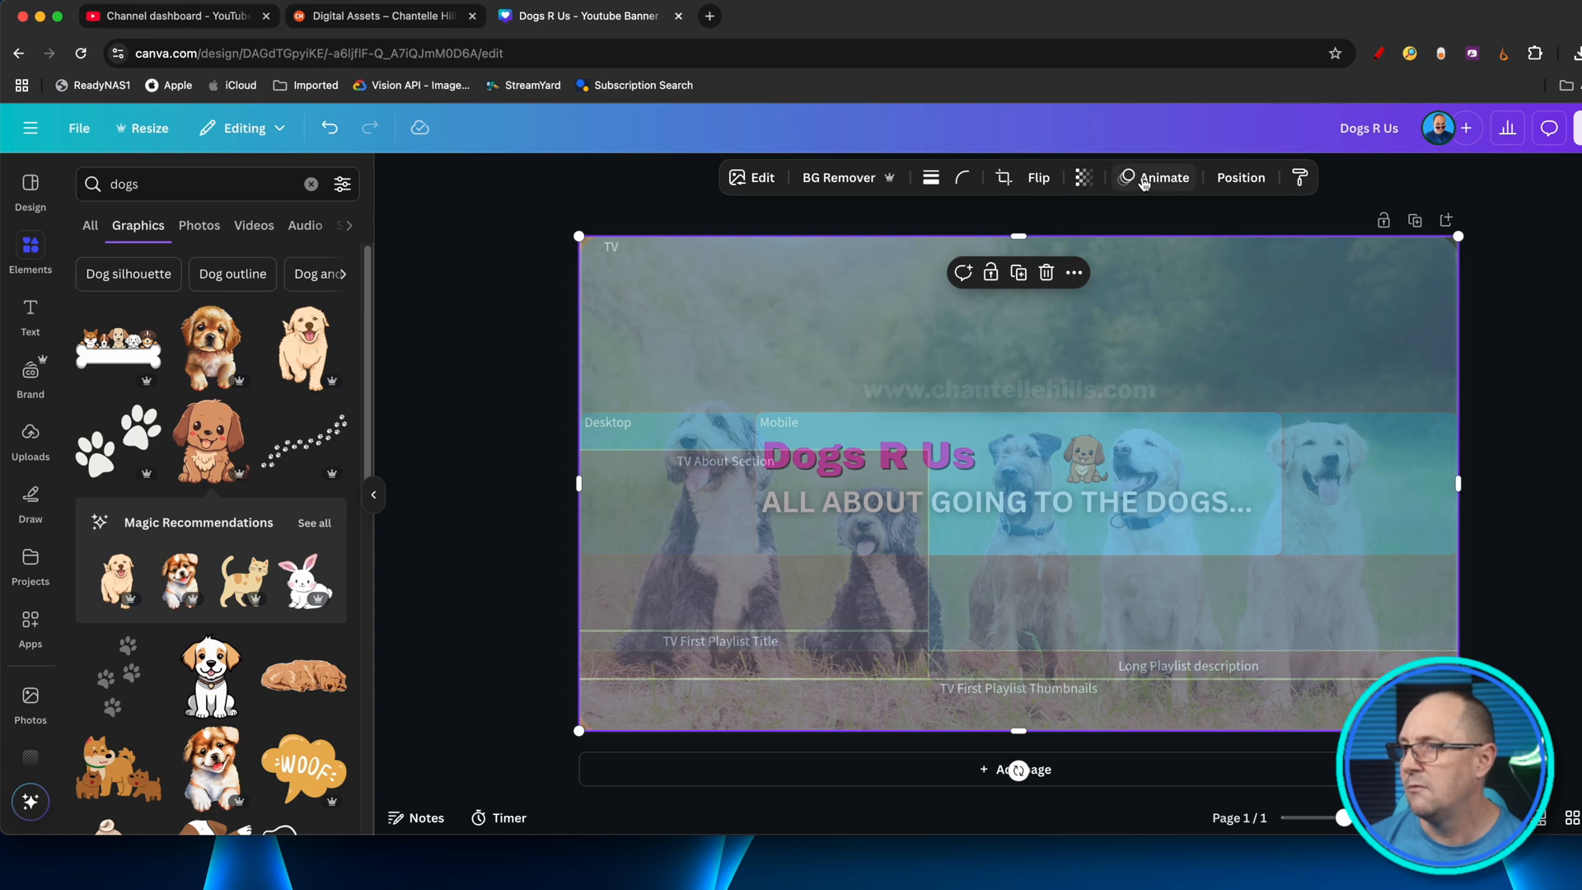
click(1230, 188)
drag(106, 326, 108, 606)
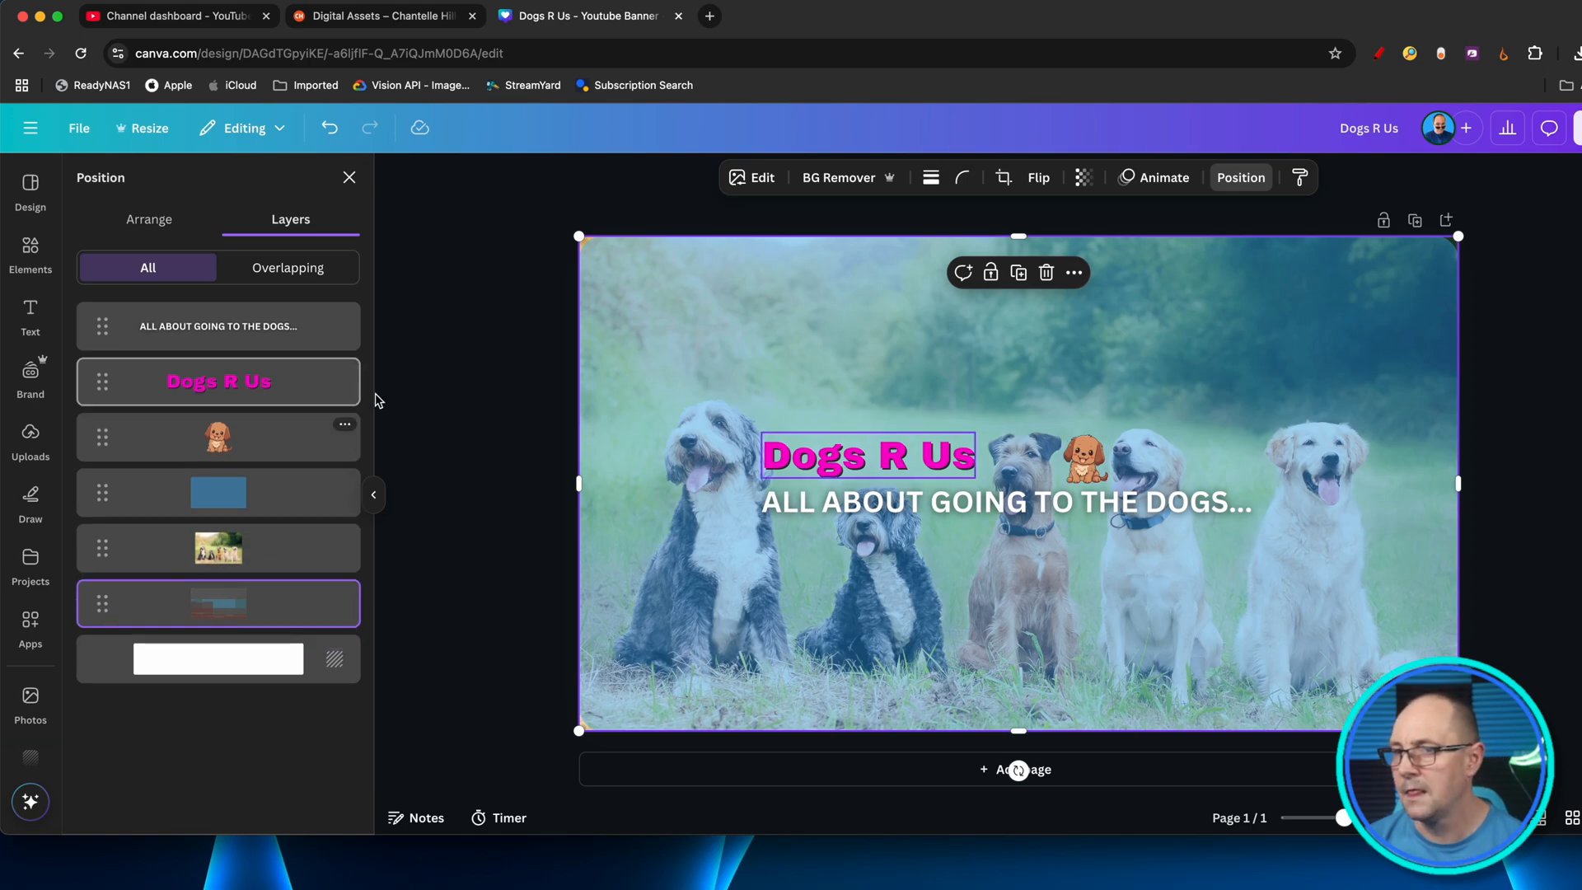
key(Escape)
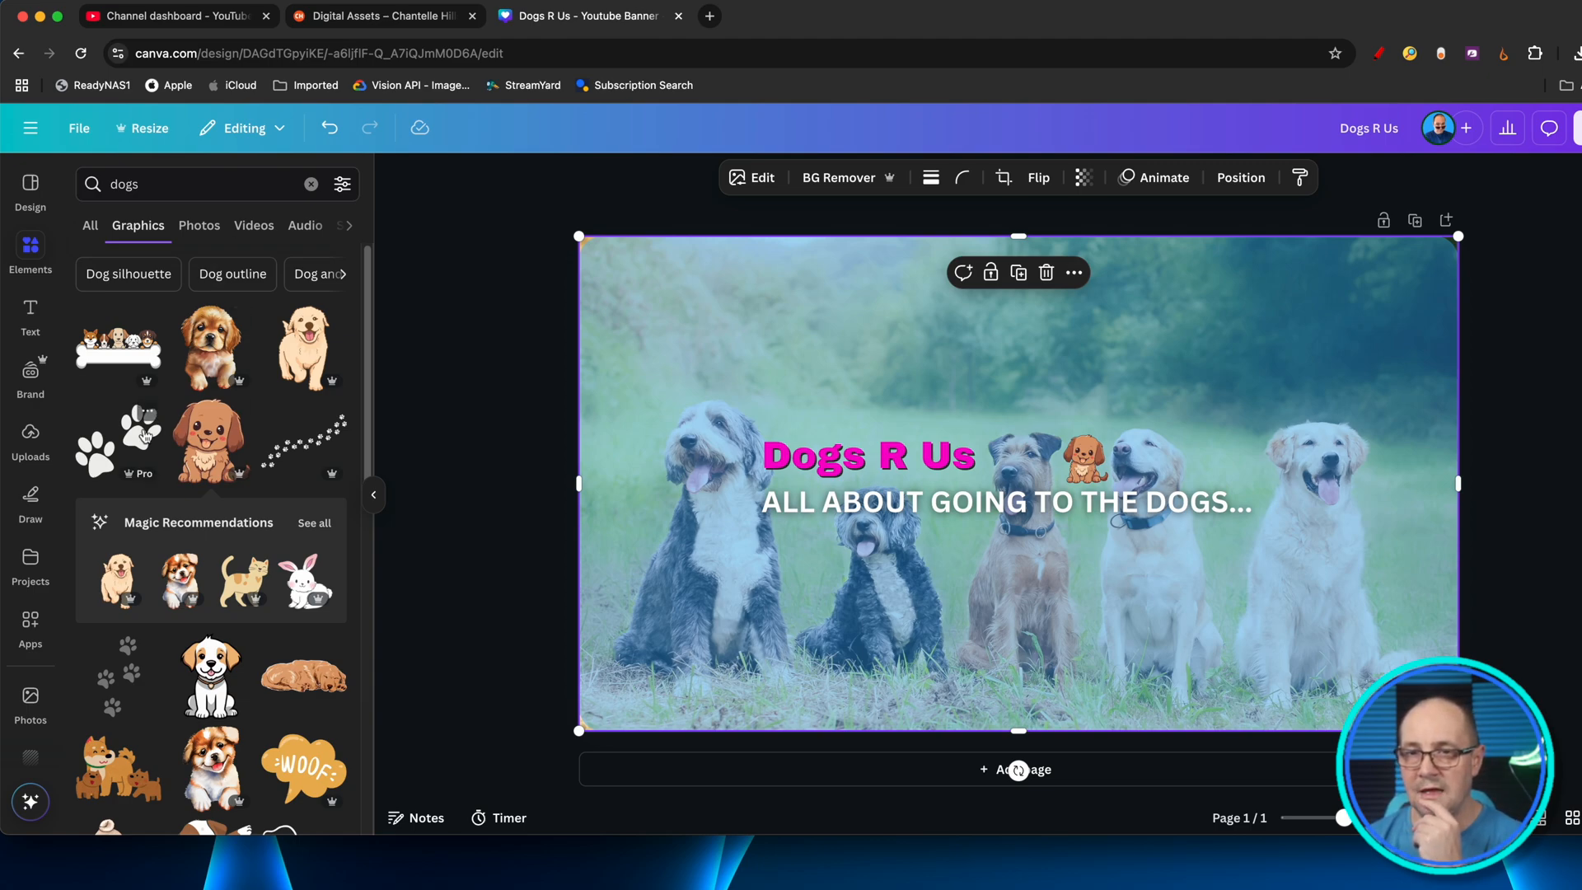
Add the graphic of two paw prints, shrink it and place it over the leftmost dog, beside the title.
click(97, 460)
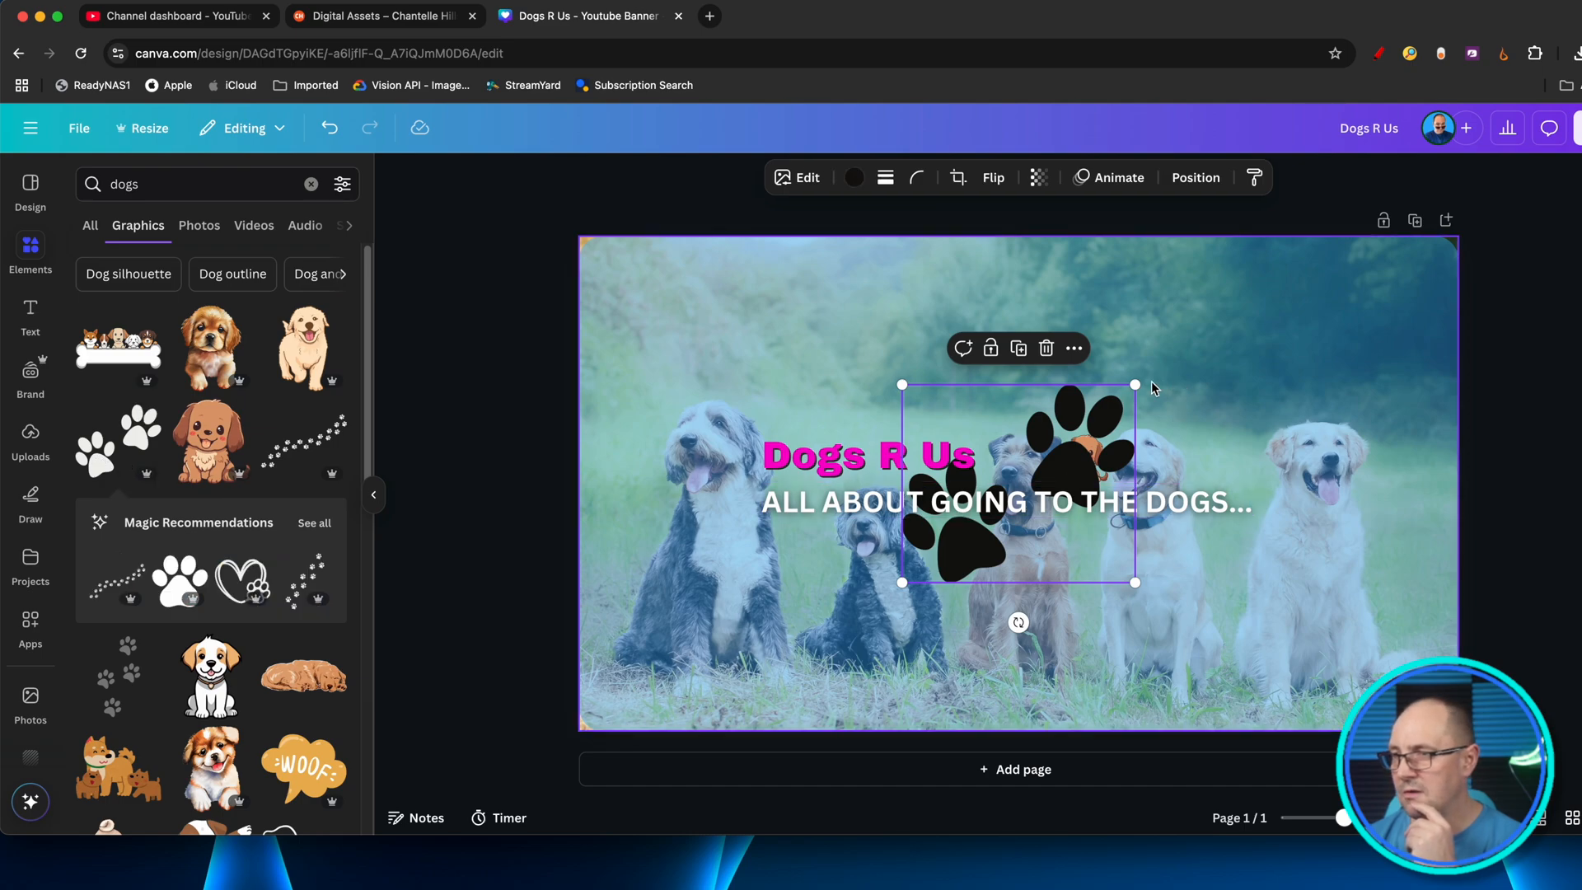
drag(1131, 383, 676, 437)
drag(634, 477, 659, 478)
click(527, 417)
click(659, 478)
Colour the two paw prints with the dark reddish brown from the photo colours.
click(854, 177)
click(209, 520)
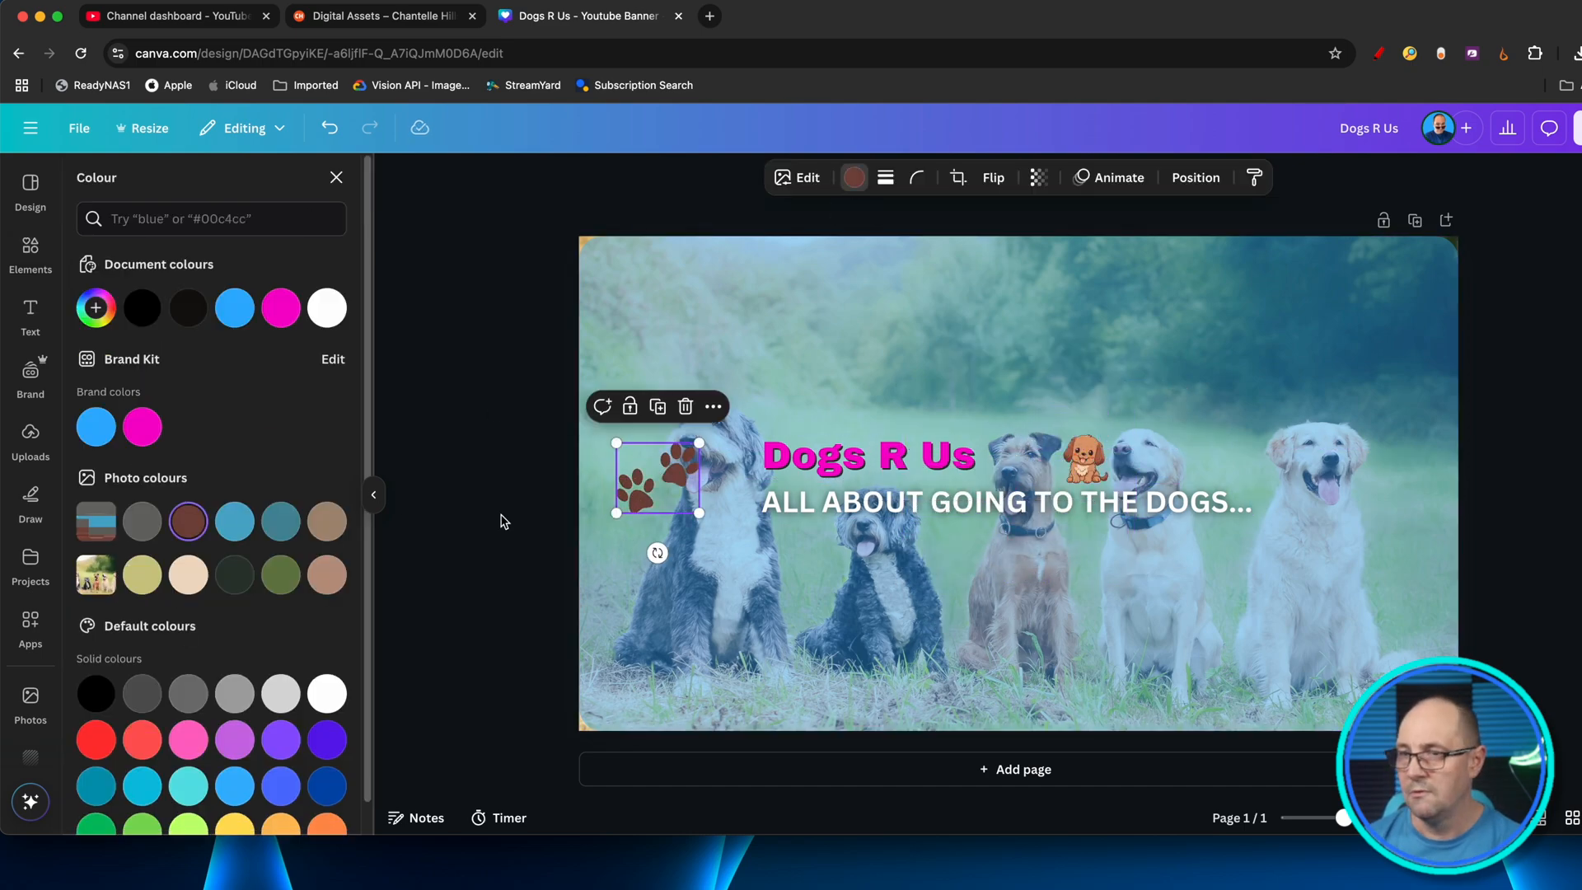
click(501, 522)
Add the paw-print trail graphic in small size and brown, placed over the rightmost dog near the banner's right edge.
click(304, 445)
drag(915, 524, 1360, 486)
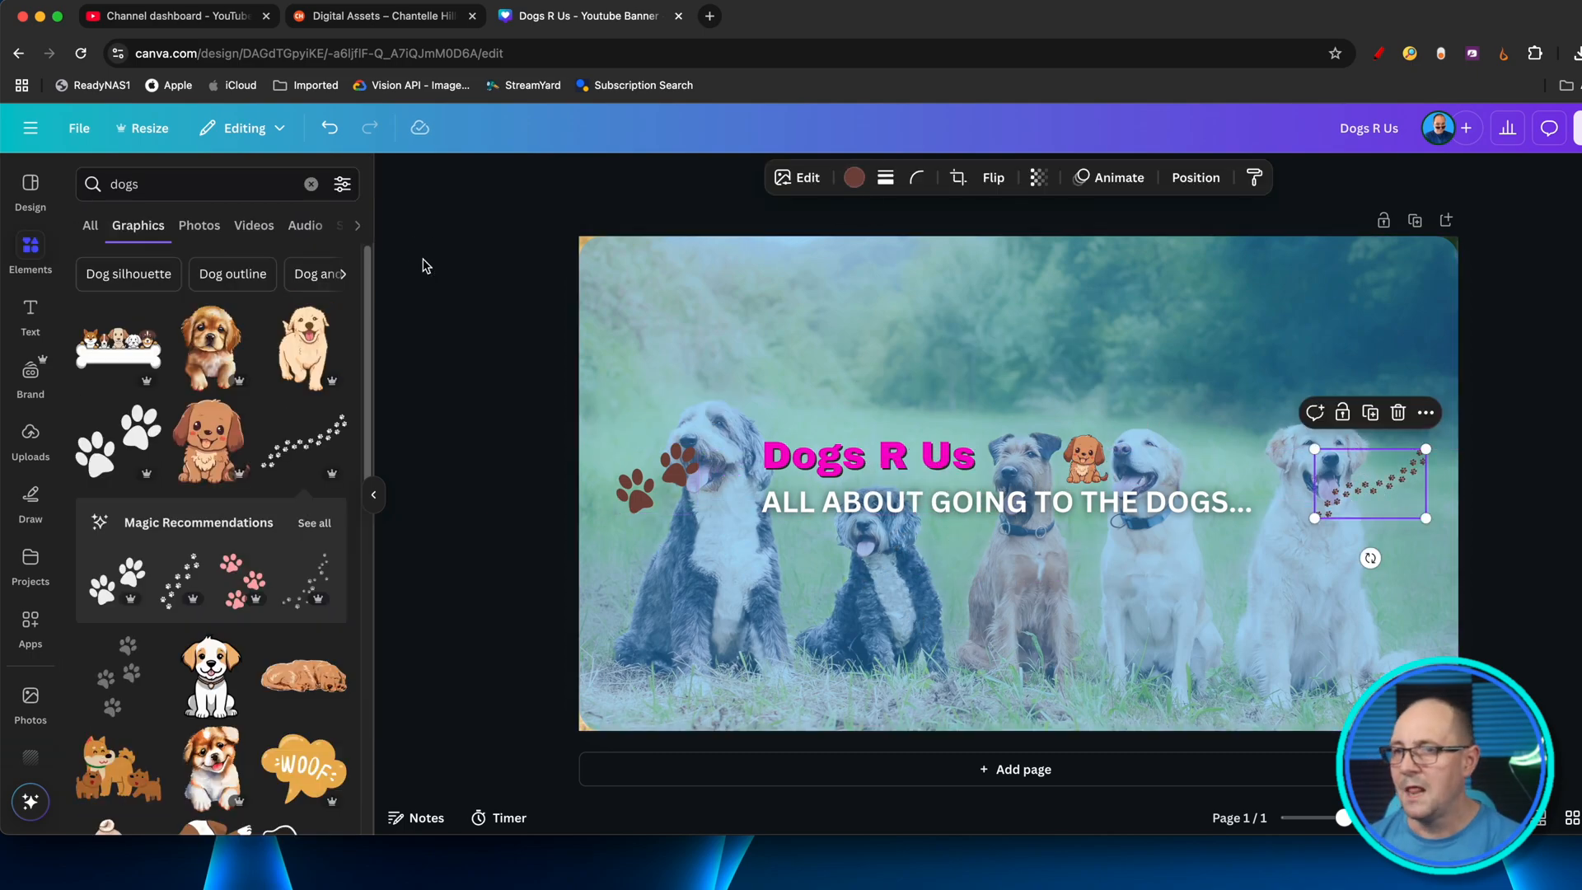
click(427, 284)
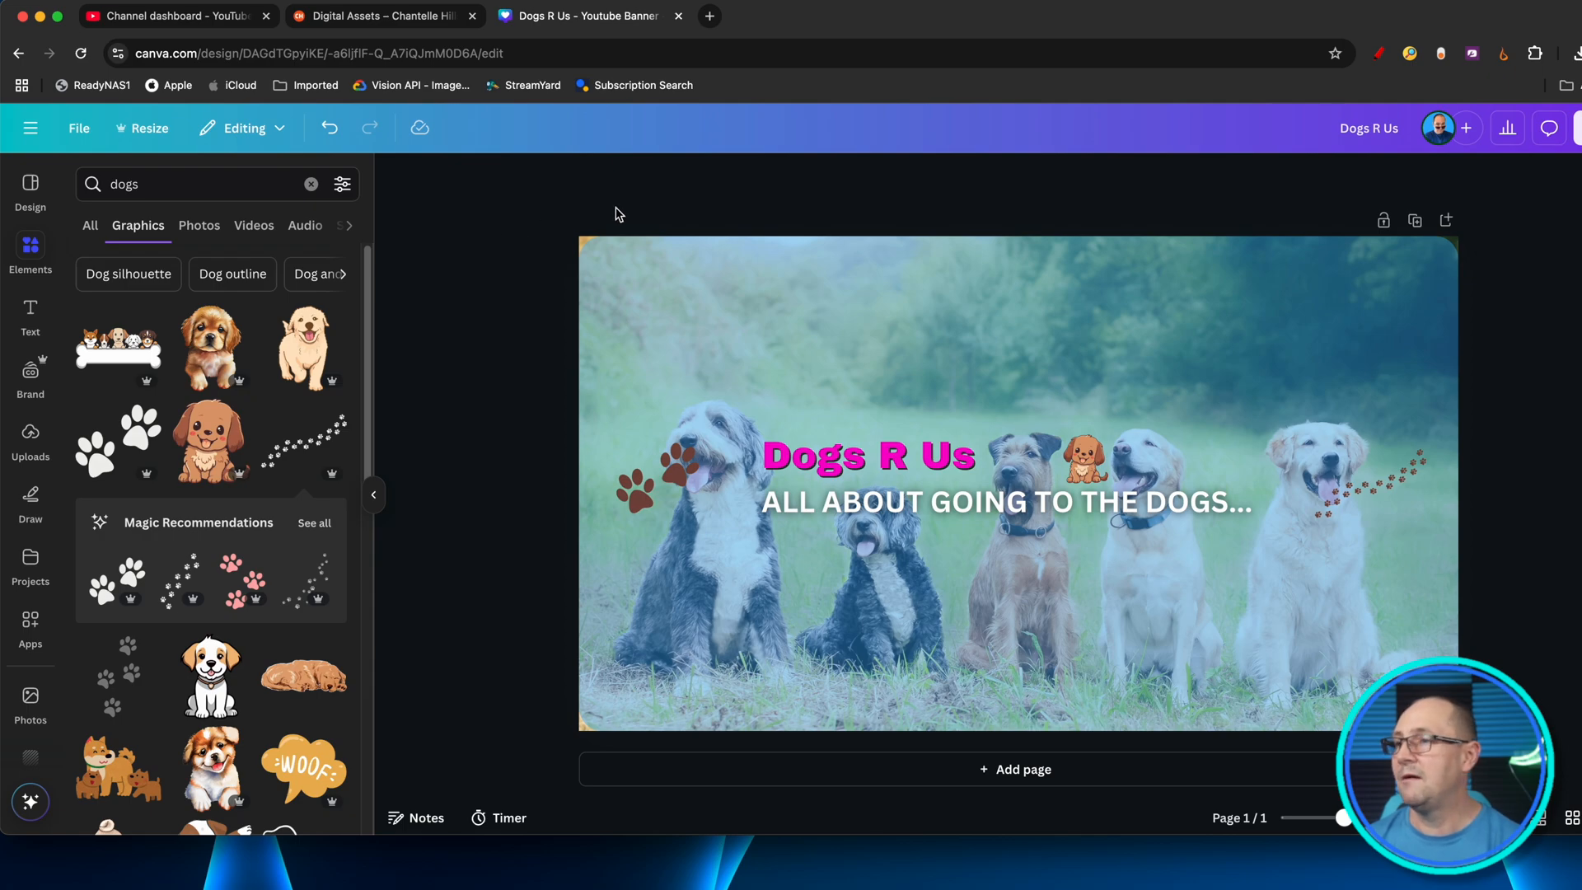
Mark the four sides of the banner's Desktop area with red annotation strokes using the page marker.
click(1381, 54)
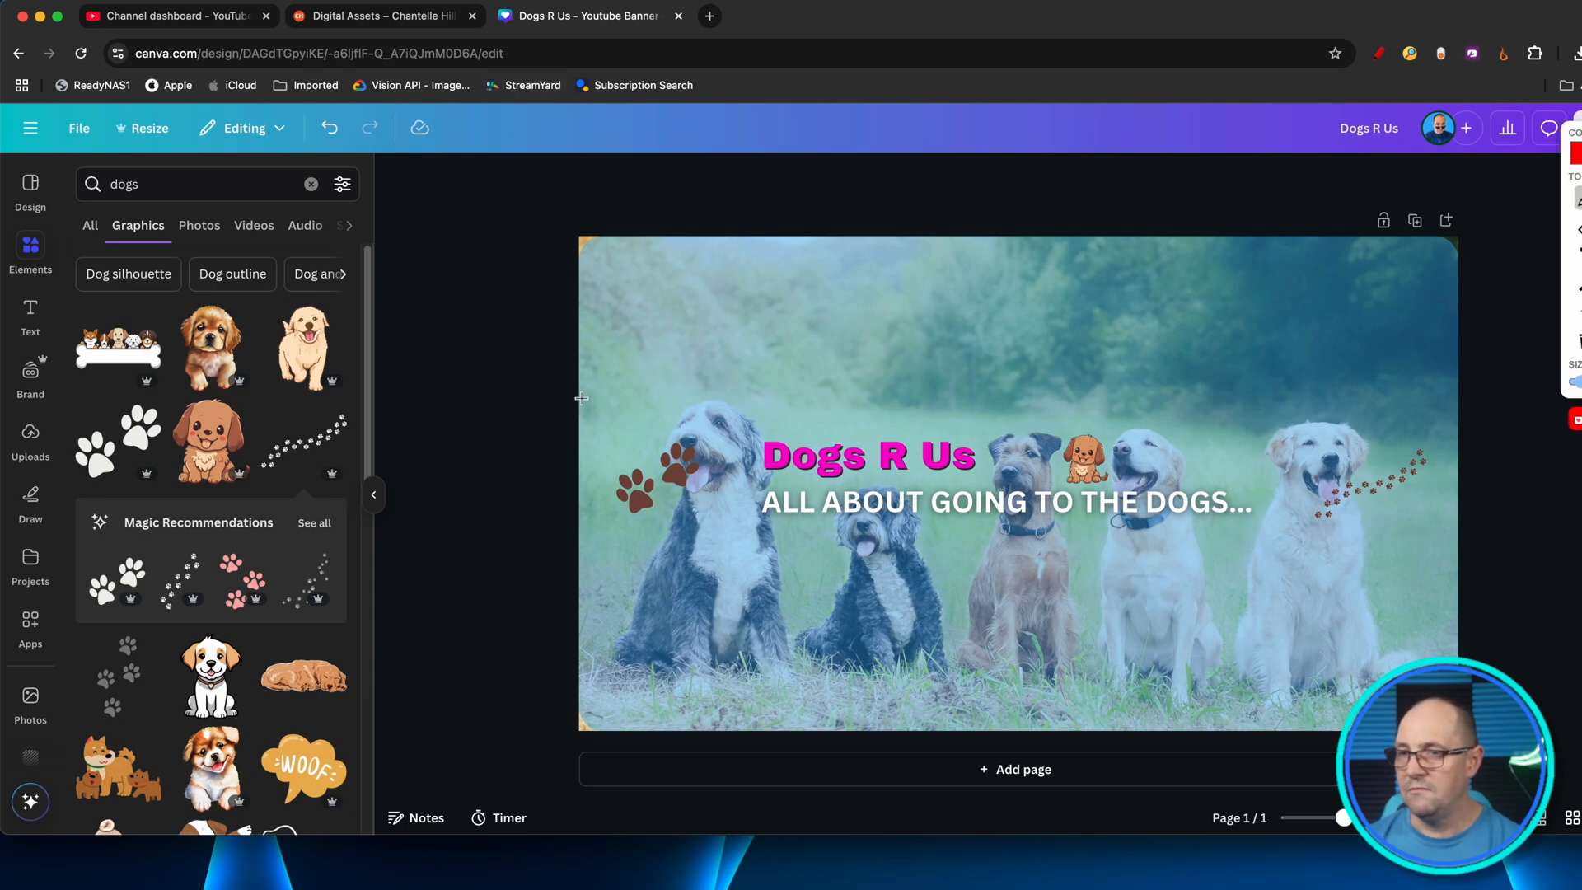
drag(572, 403, 581, 565)
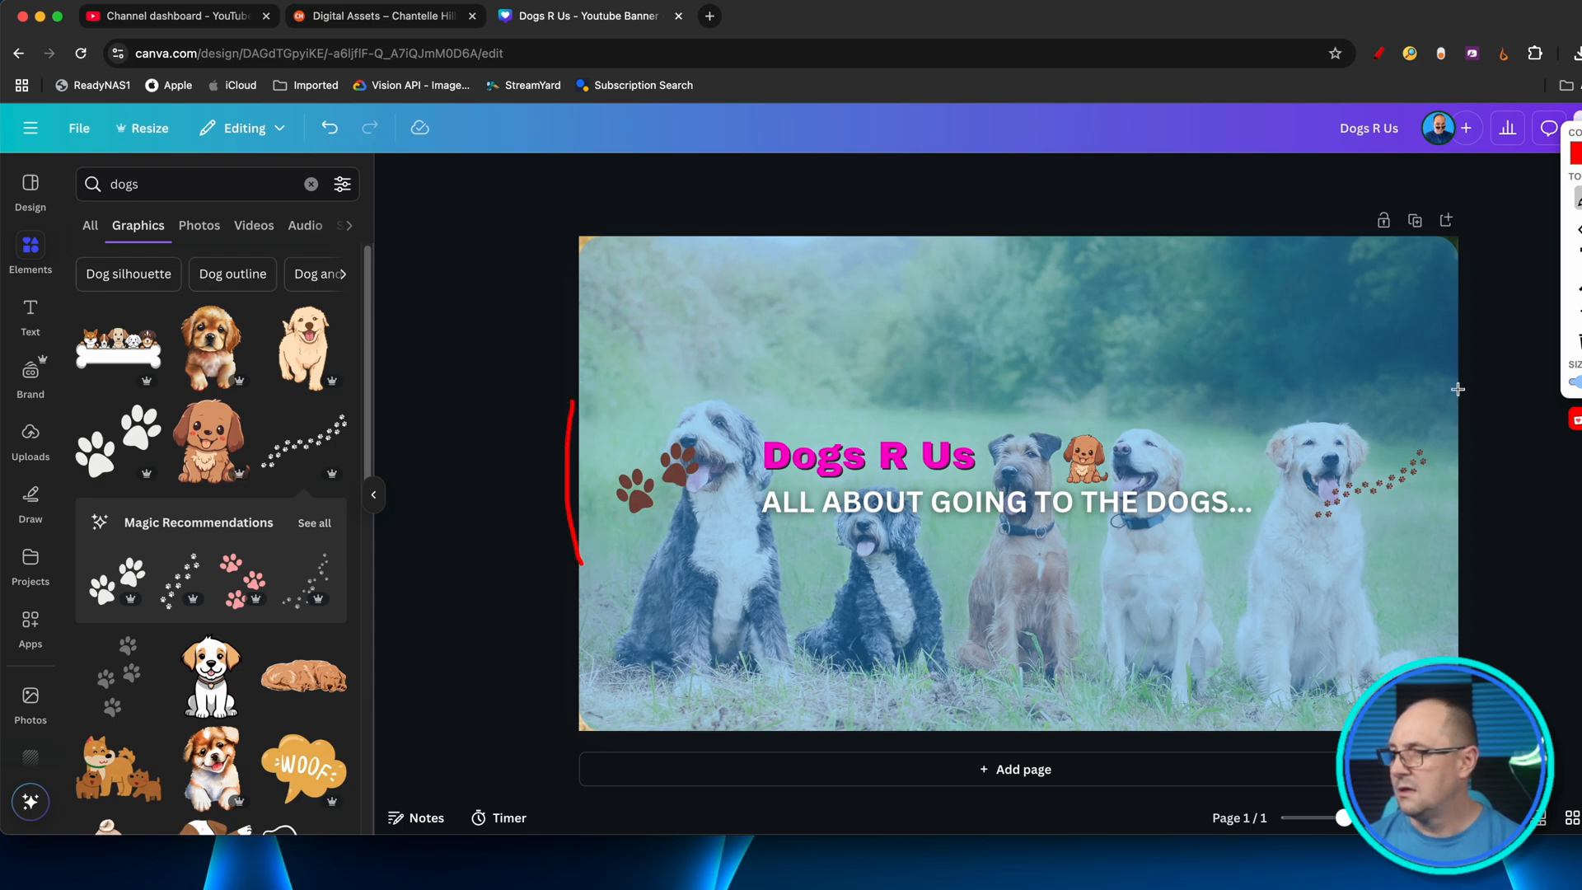
drag(1458, 389, 1460, 542)
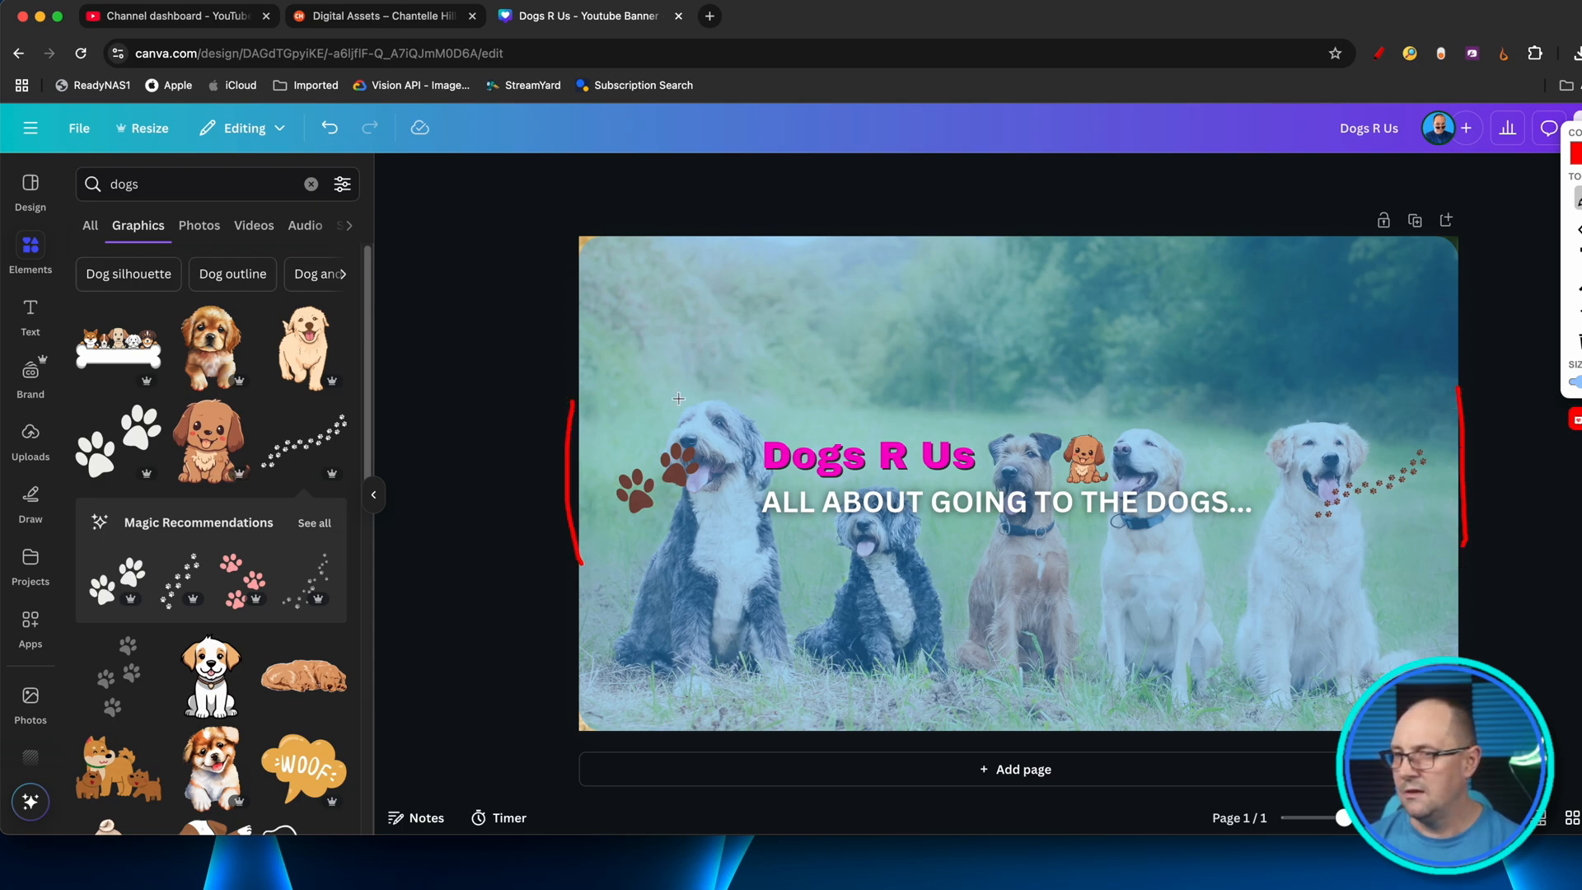
drag(756, 407, 1187, 414)
drag(827, 564, 1165, 564)
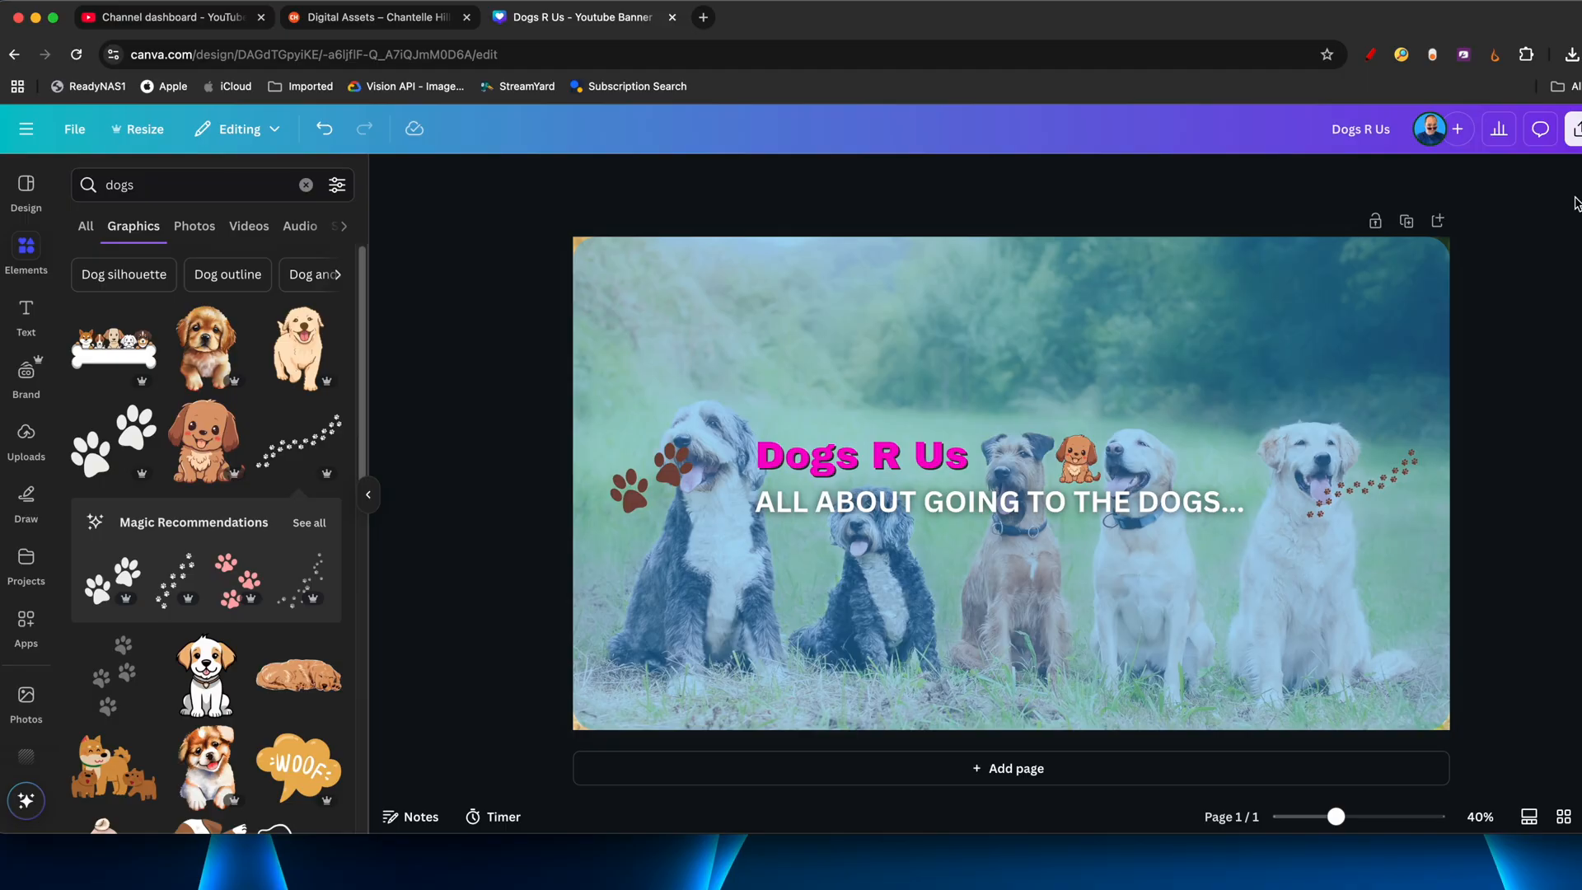
Open the design's download options, review the file types and keep PNG.
click(1574, 129)
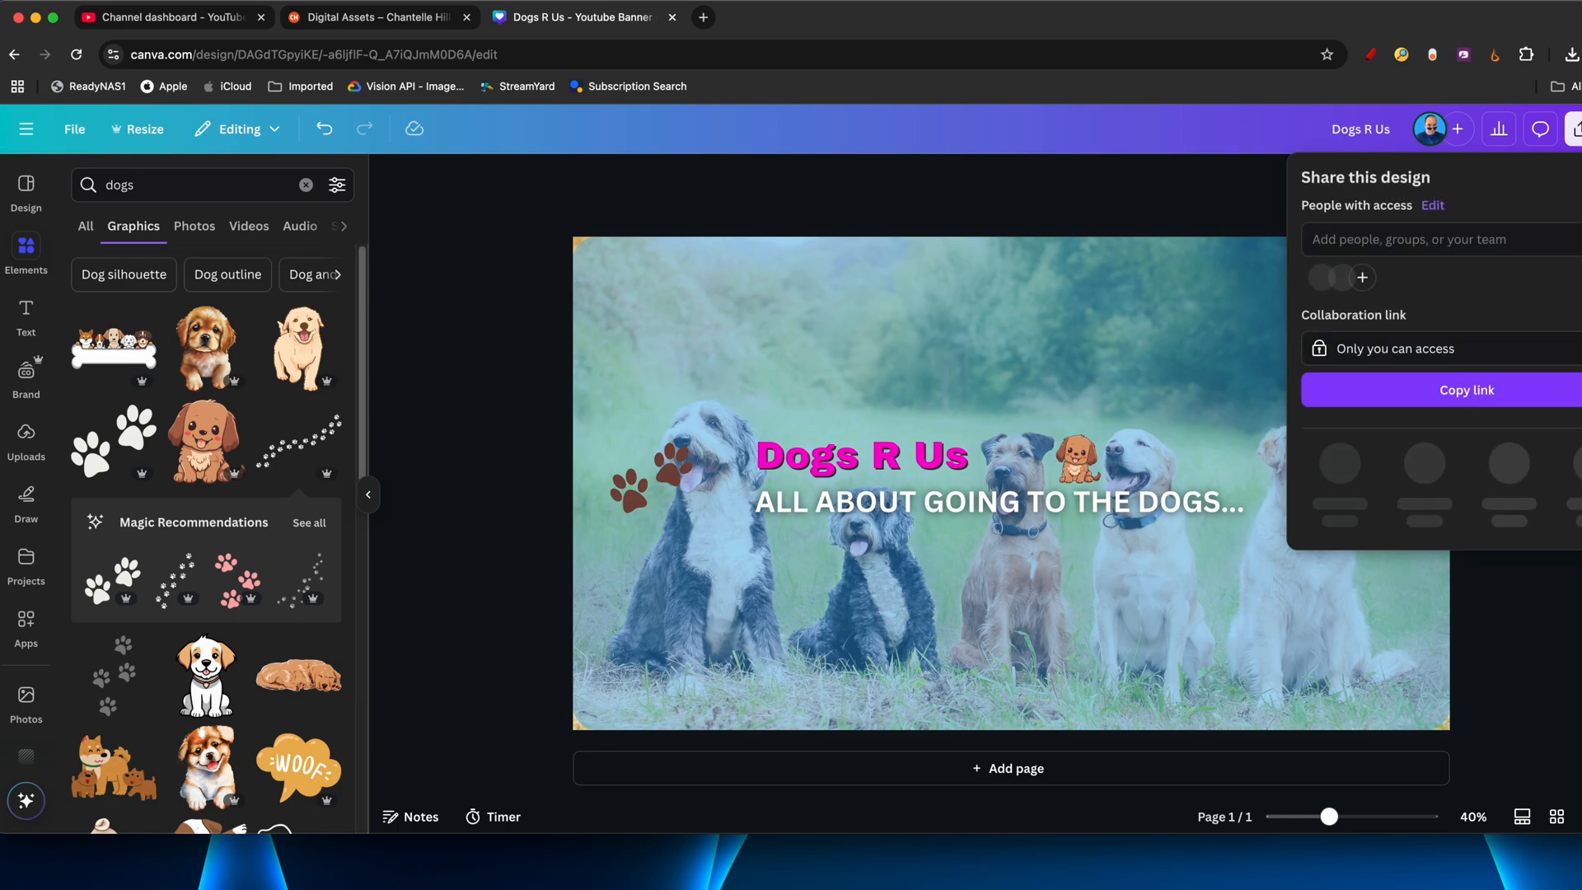
click(1341, 478)
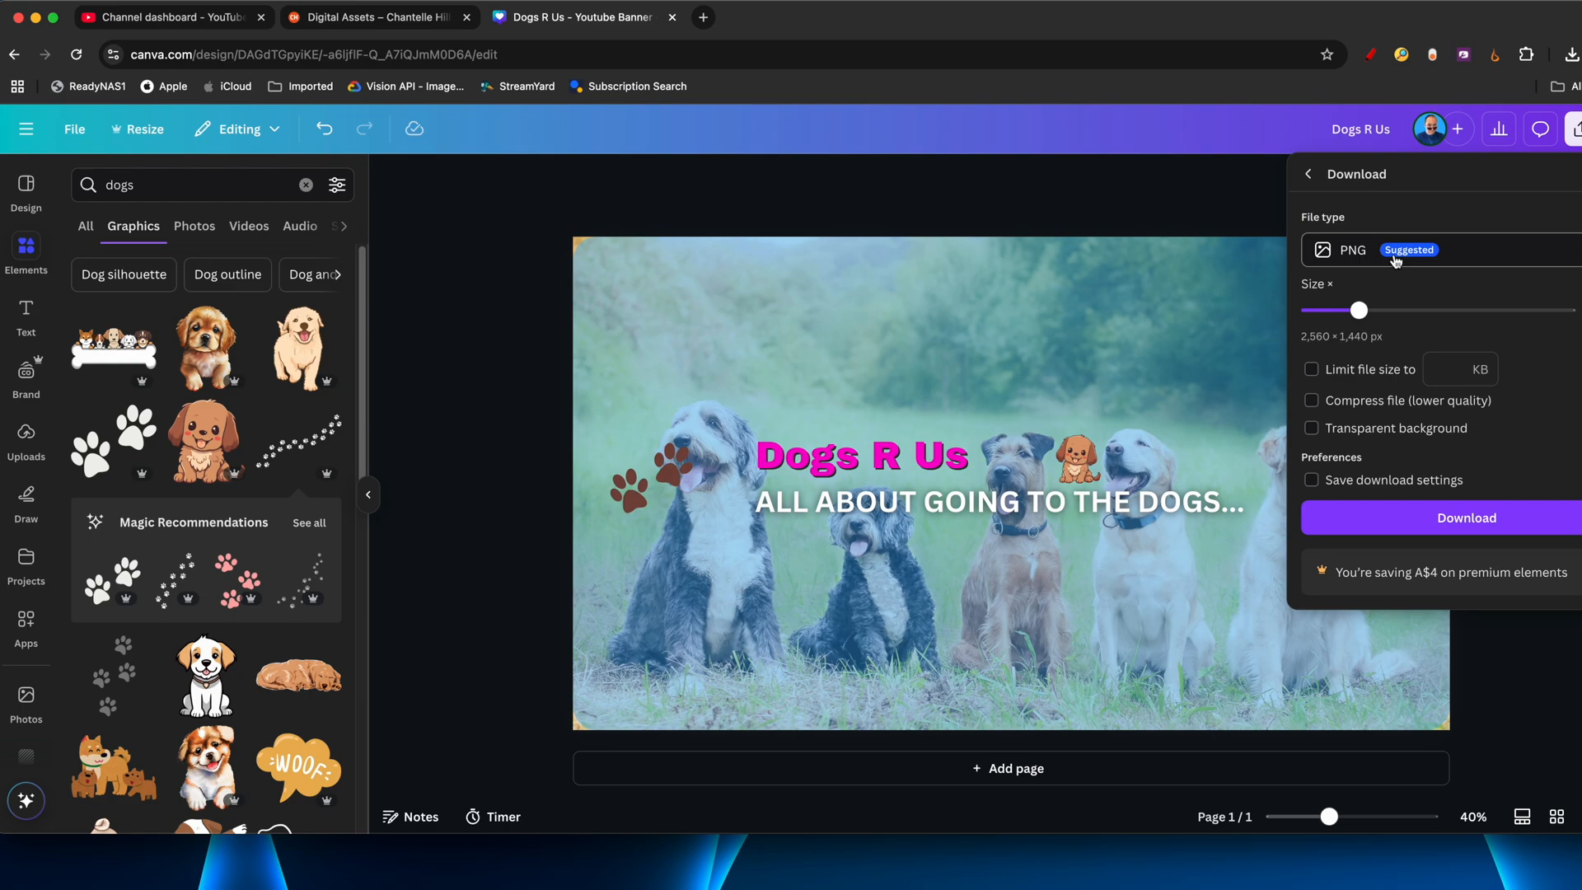
click(1396, 258)
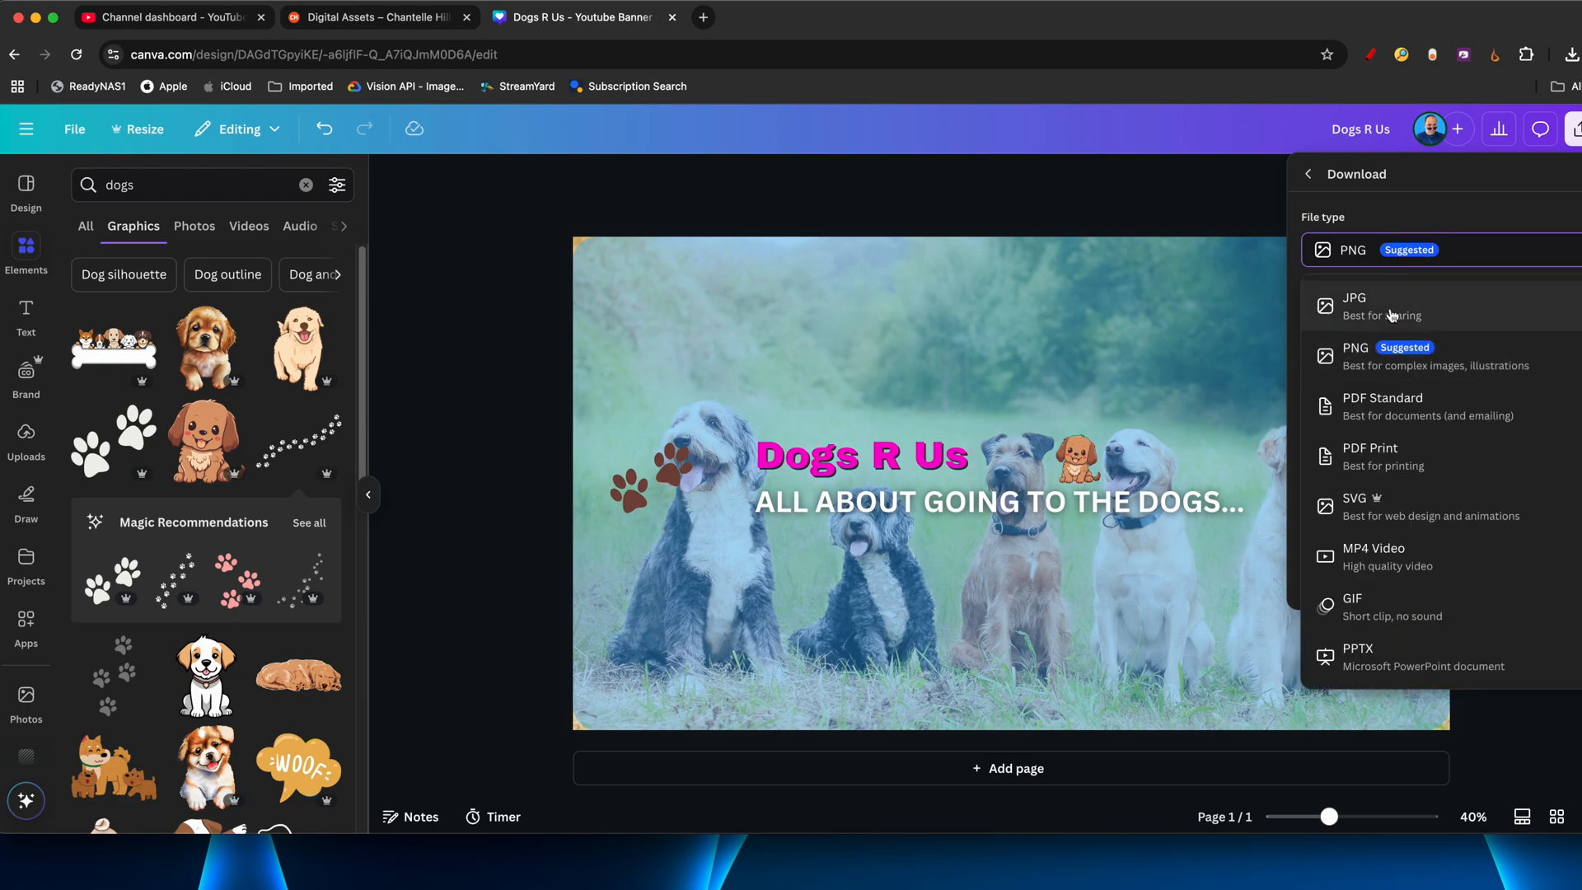
click(1440, 259)
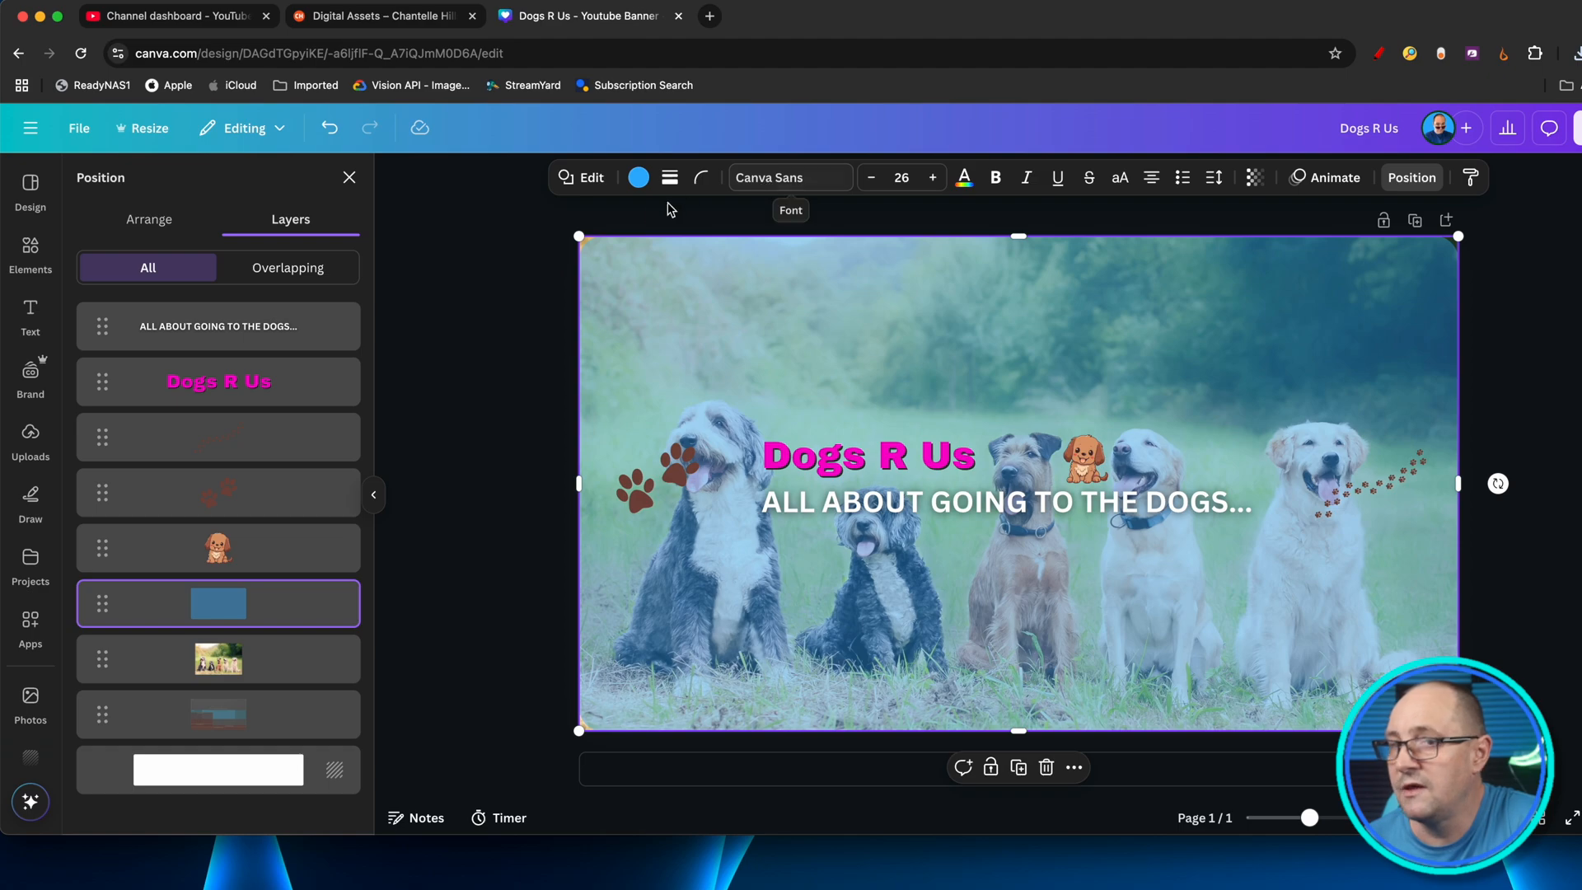
Move the layout template layer to the top of the layer order to check the artwork against its guide areas.
drag(104, 716, 75, 323)
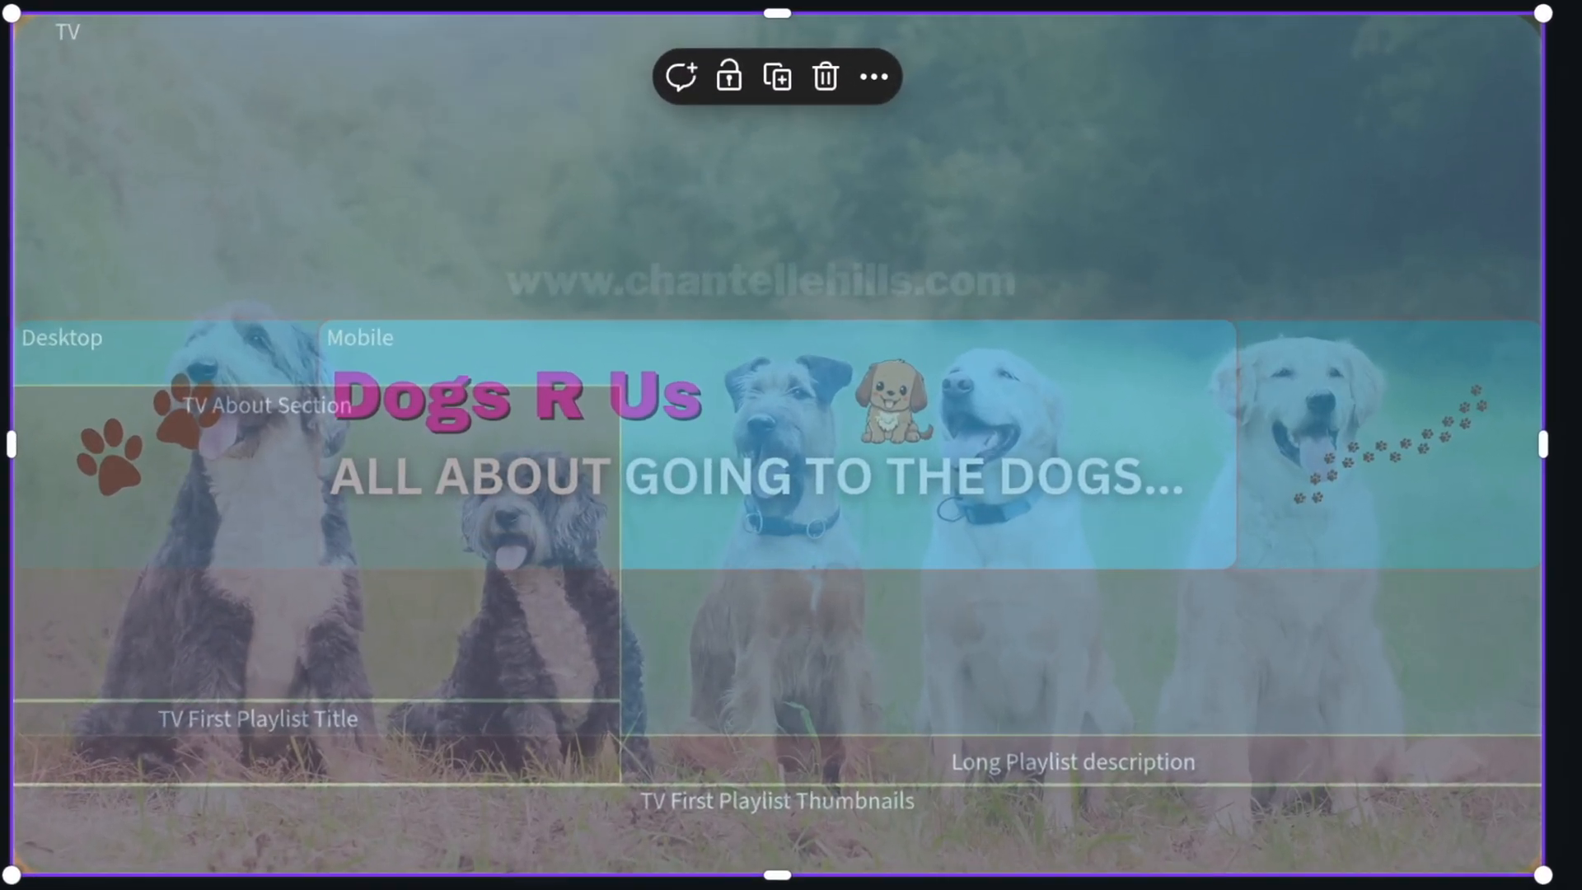
Set the layout template's transparency to 100 to view its guide areas without the artwork showing through.
drag(855, 35, 1001, 41)
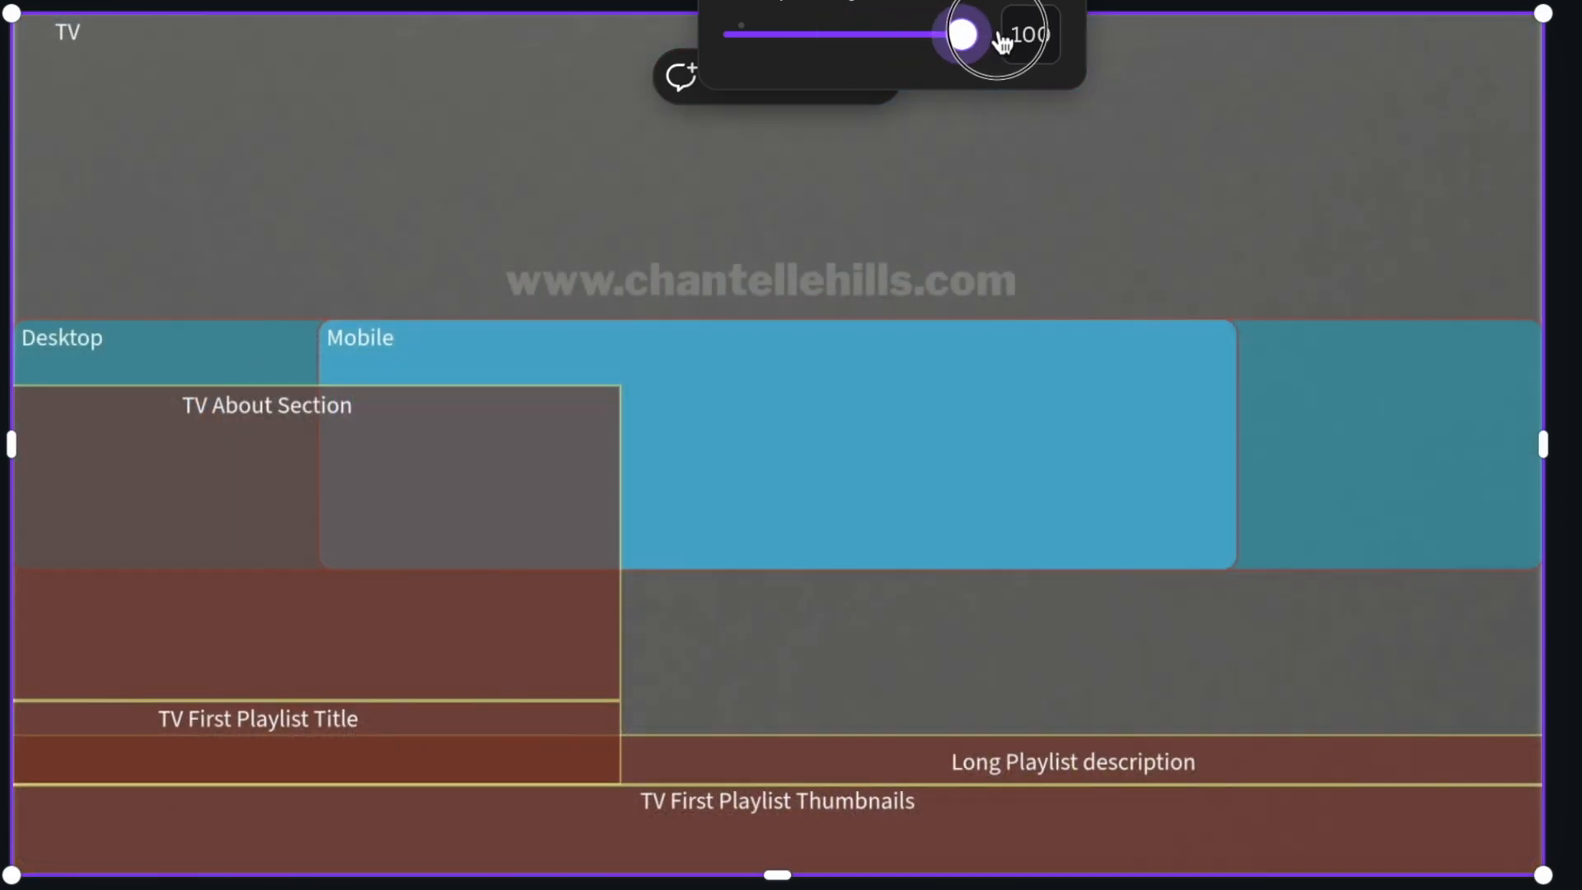
key(Escape)
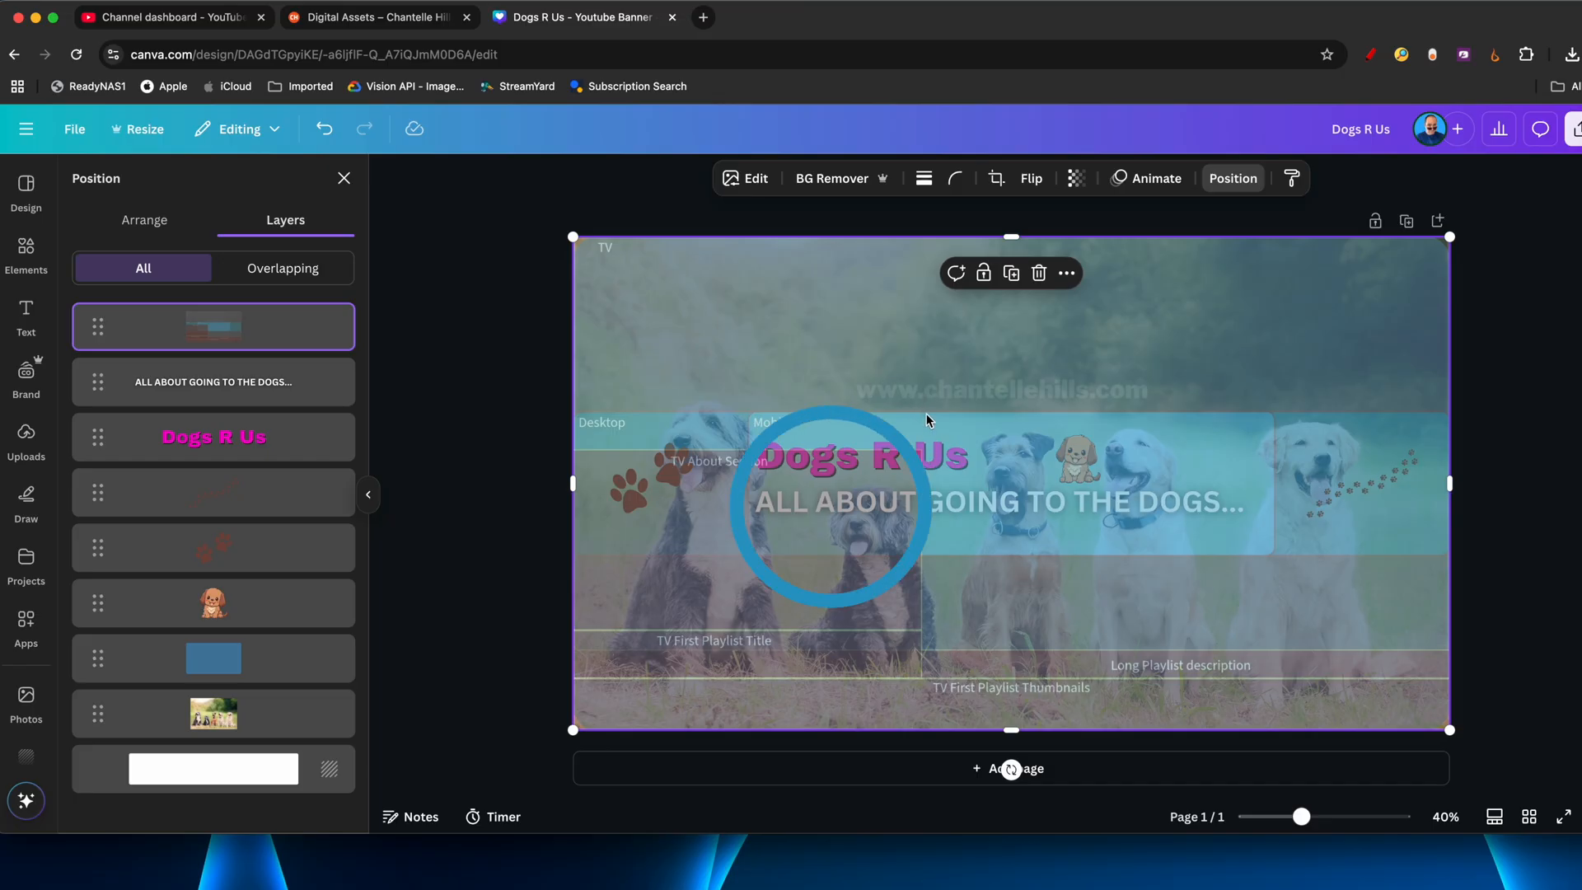
Move the layout template layer below the blue overlay, directly above the dog background photo.
click(217, 431)
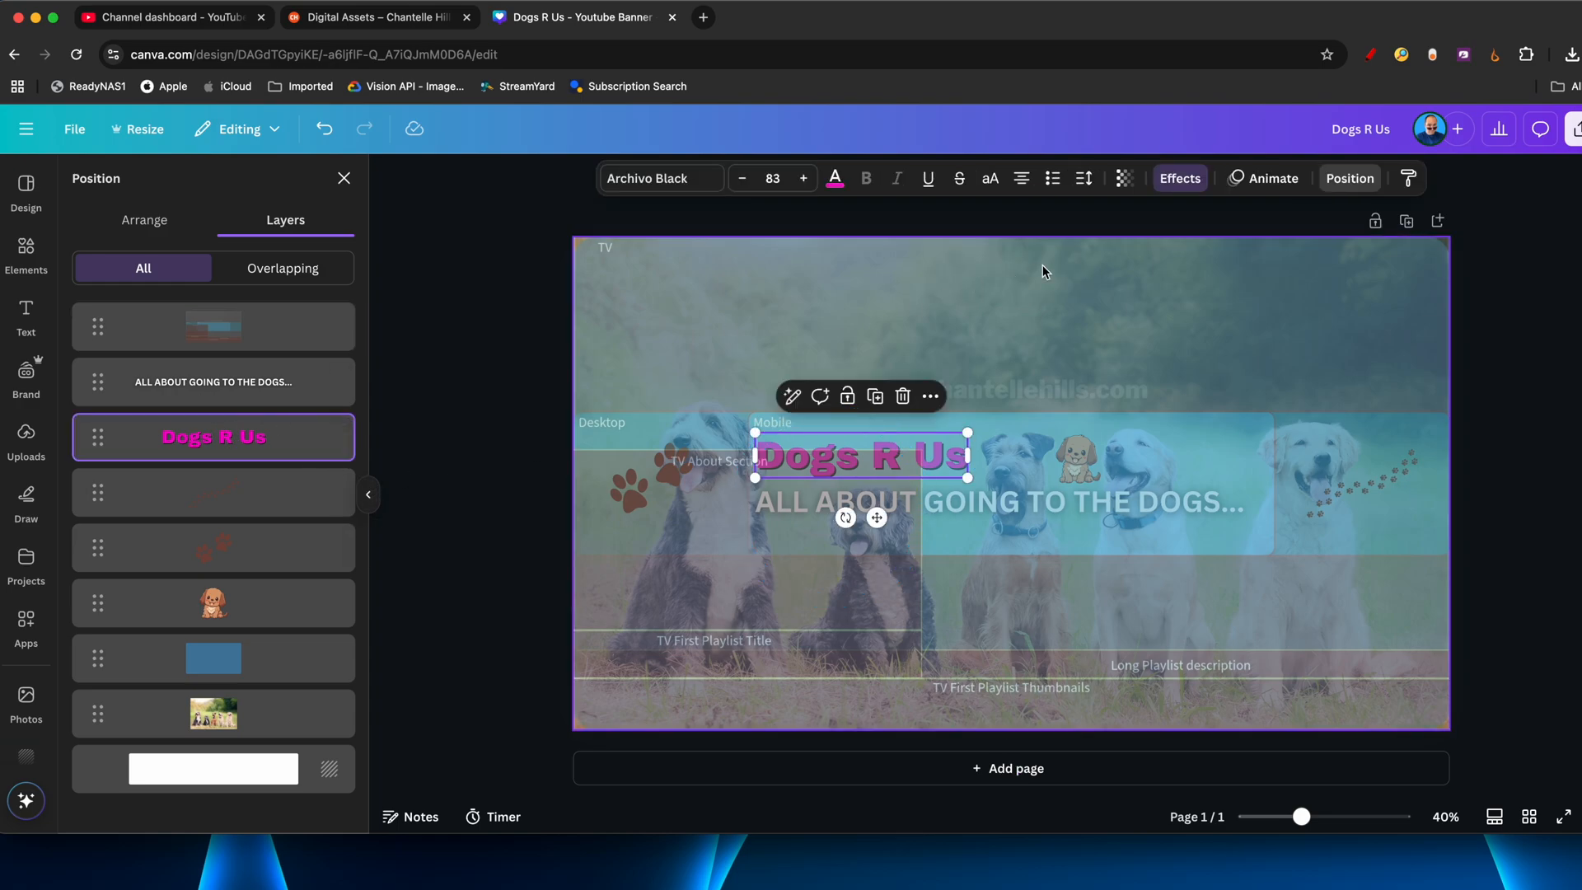
click(1347, 178)
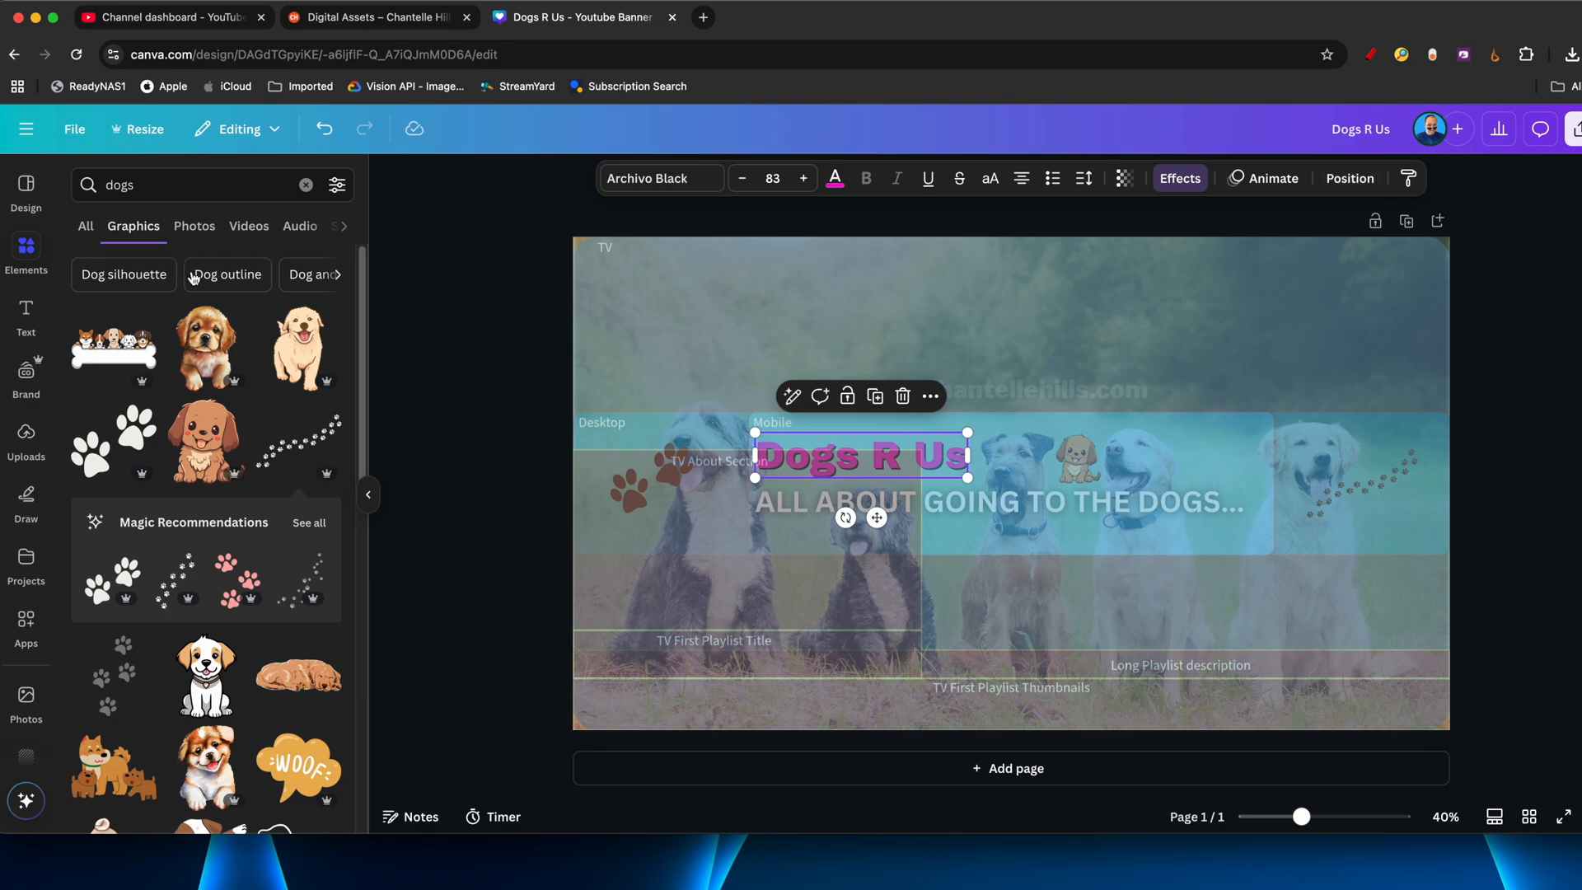
click(1347, 178)
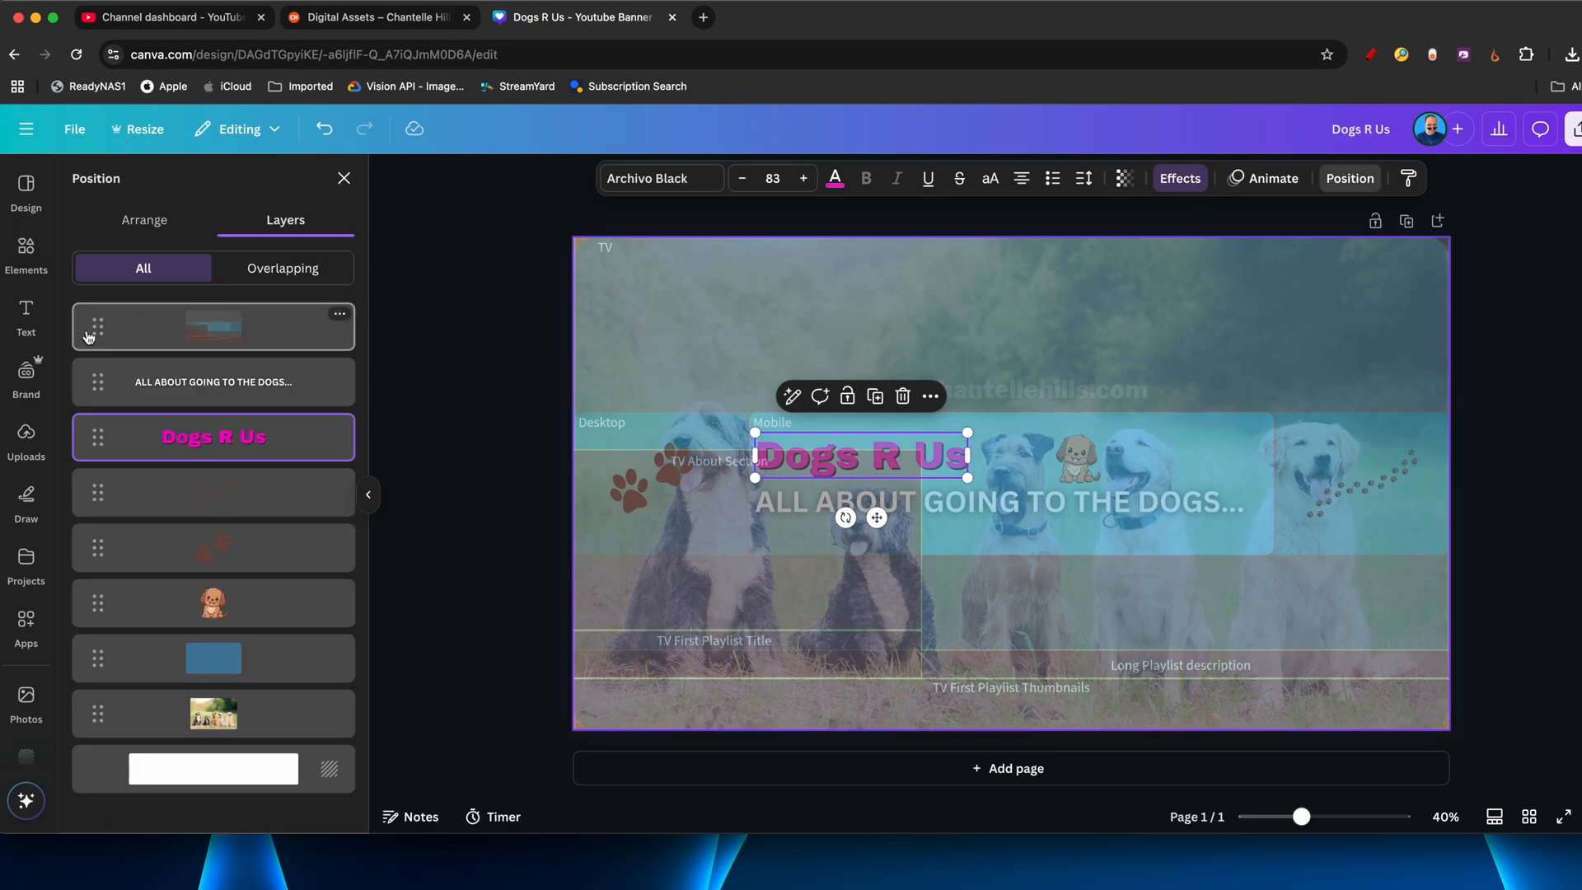
drag(96, 325, 85, 692)
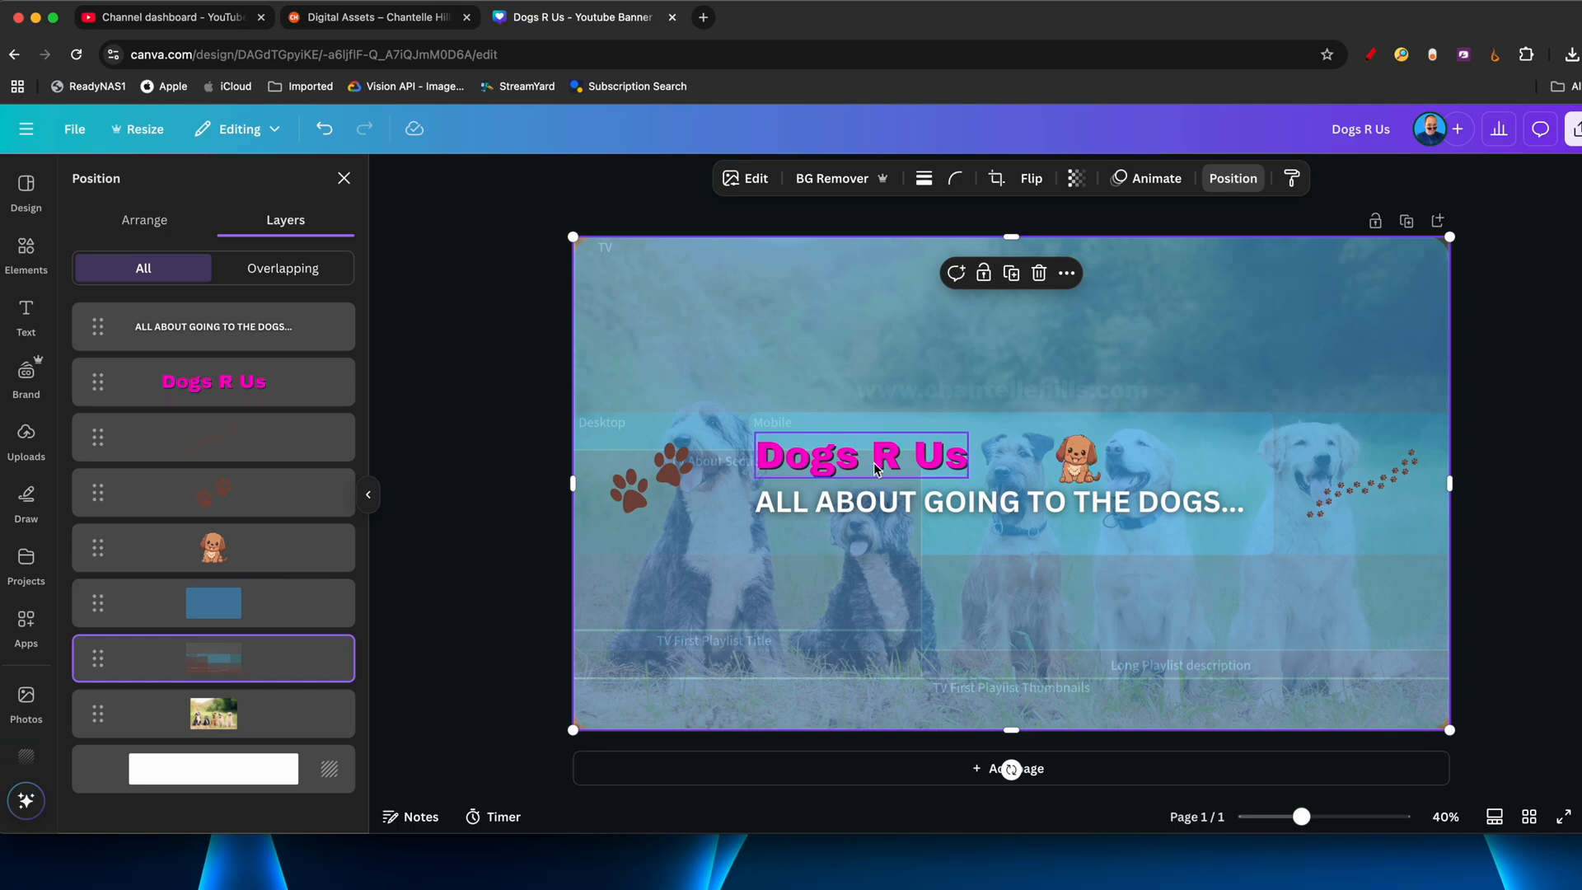
Move the "Dogs R Us" title right of the TV About Section and wrap the tagline into two right-aligned lines beneath it.
drag(866, 462, 1036, 462)
click(972, 502)
drag(752, 521, 953, 497)
click(1021, 179)
click(1021, 179)
click(343, 178)
drag(1060, 528, 1042, 529)
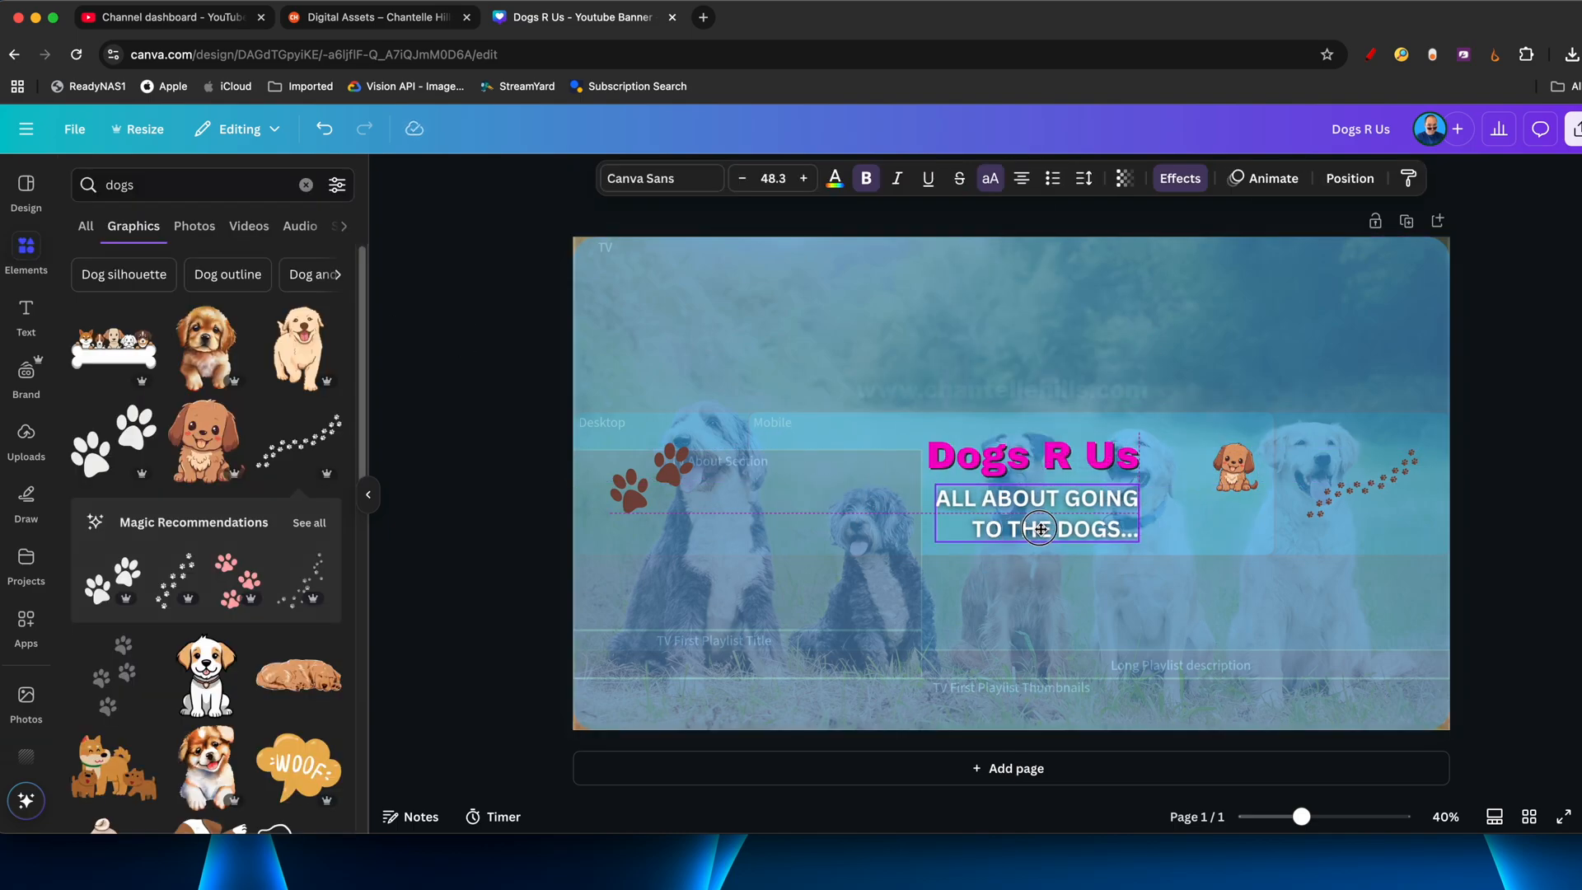
Enlarge the cartoon puppy graphic and place it just right of the title and tagline, within the Mobile area.
click(1235, 468)
mouse_move(1213, 492)
mouse_down()
mouse_move(1178, 526)
mouse_move(1207, 489)
mouse_up()
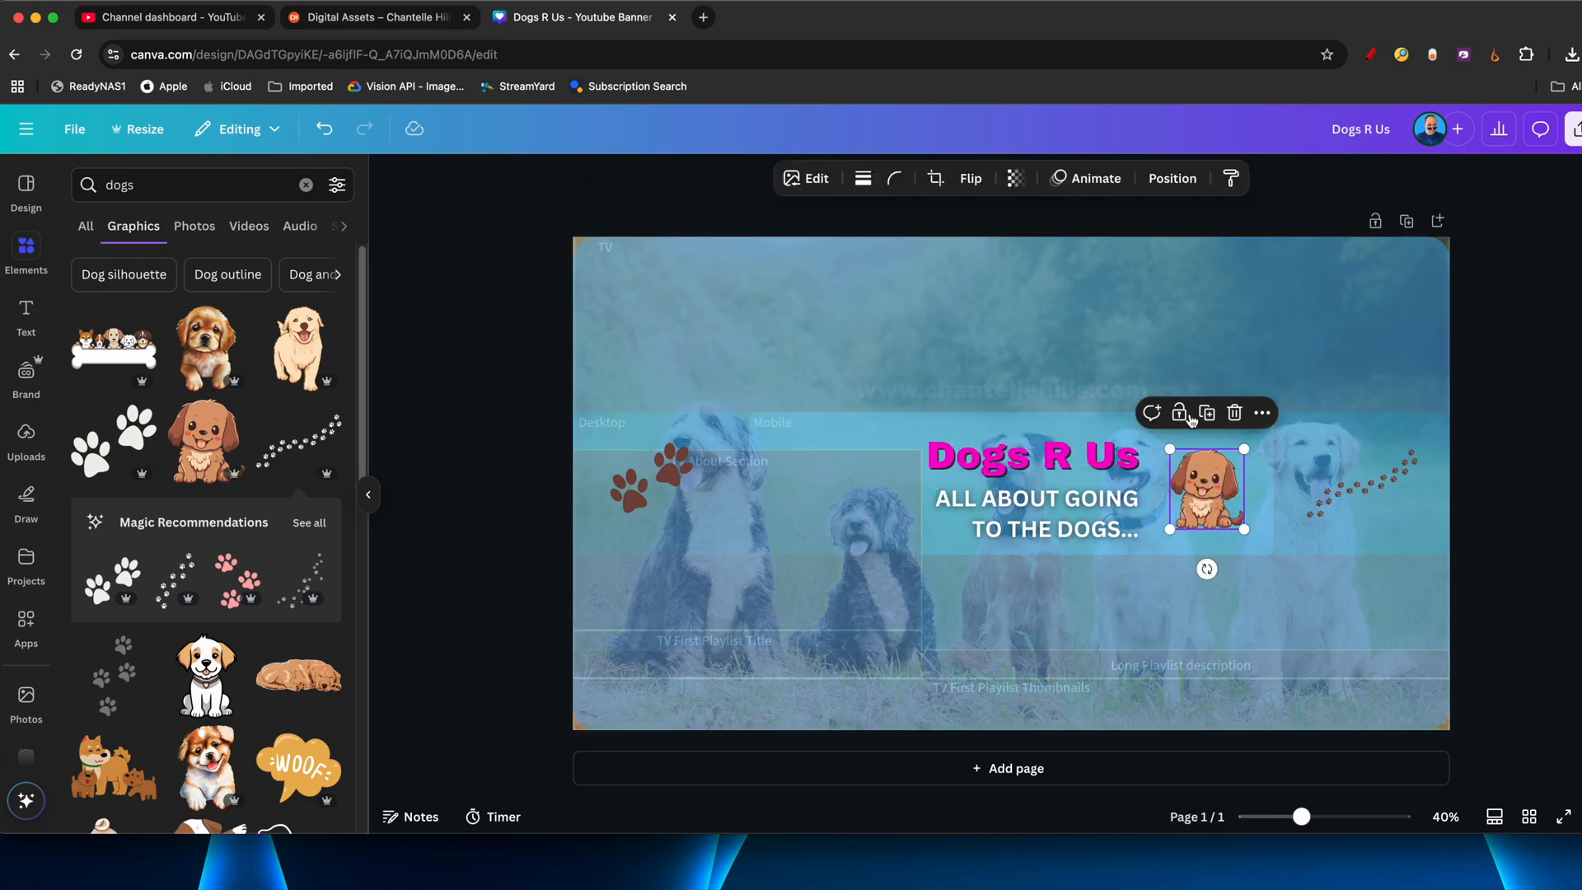